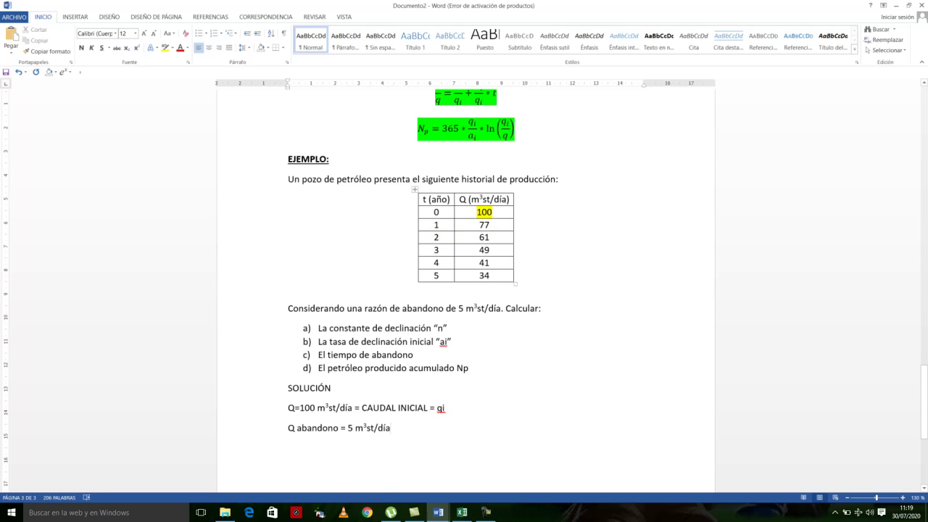
Step: Copy the whole production history table of t (año) and Q (m³st/día), including its heading row
scroll(464, 290, "up", 5)
scroll(464, 290, "down", 5)
left_click_drag(484, 276, 435, 212)
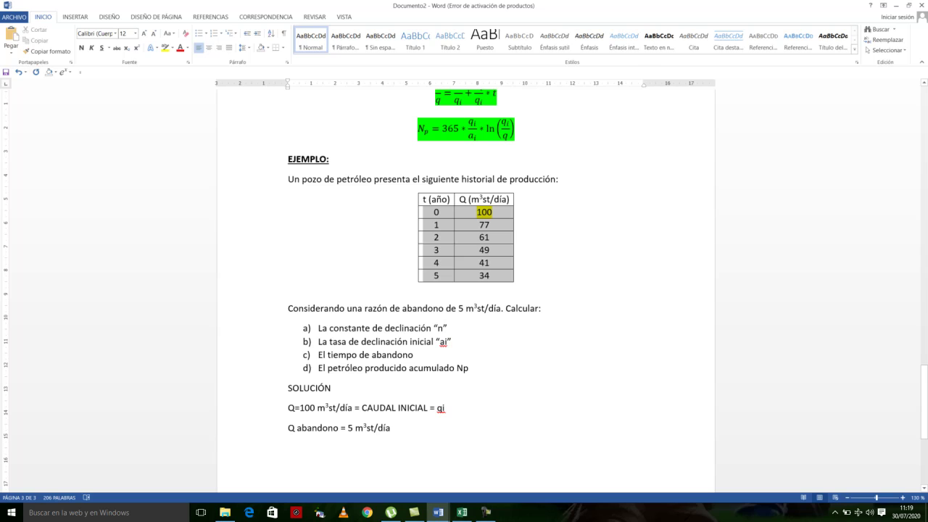
left_click(435, 212)
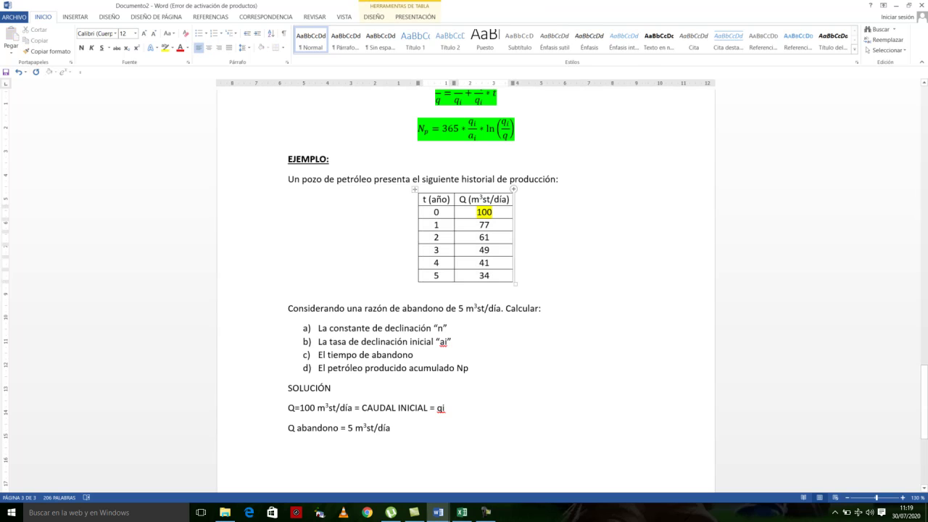
left_click_drag(514, 263, 435, 203)
key("ctrl+c")
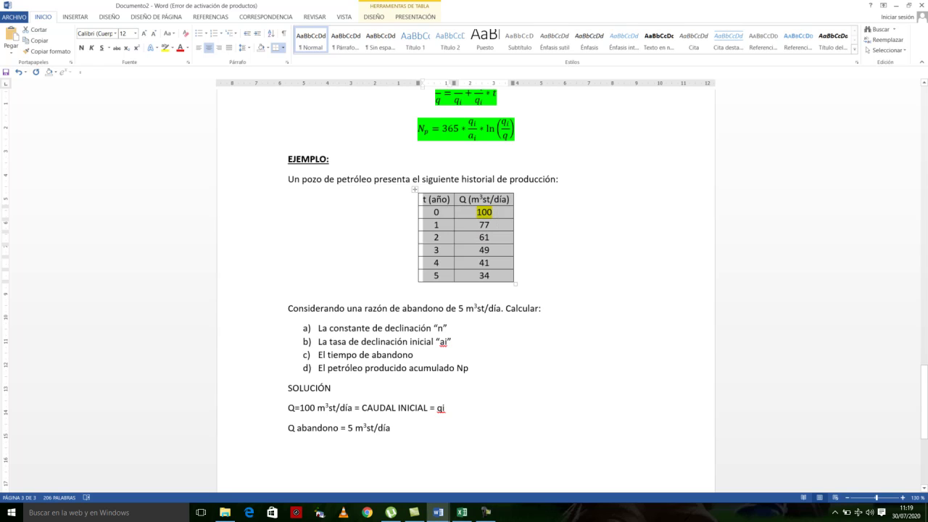
Step: Review the harmonic, exponential and hyperbolic decline formulas and their historical-fit graphs in the document
scroll(465, 289, "up", 8)
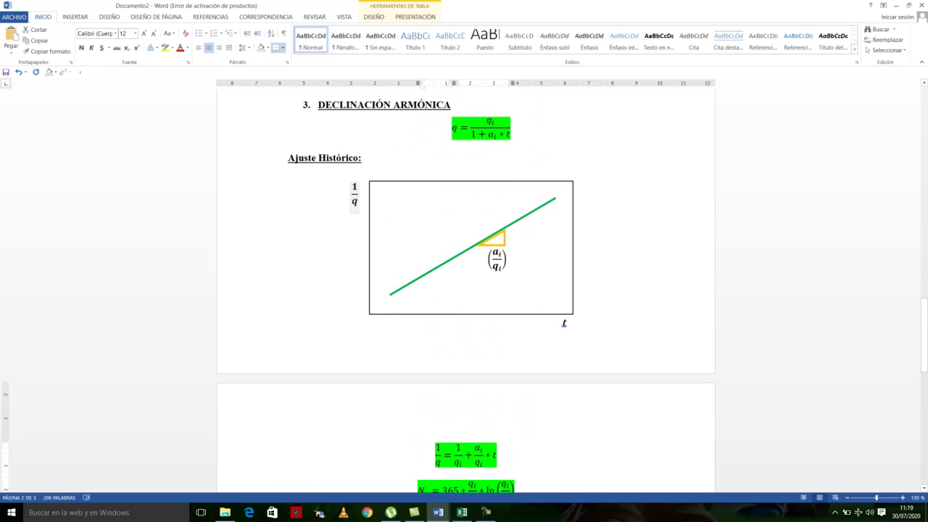
scroll(465, 290, "up", 7)
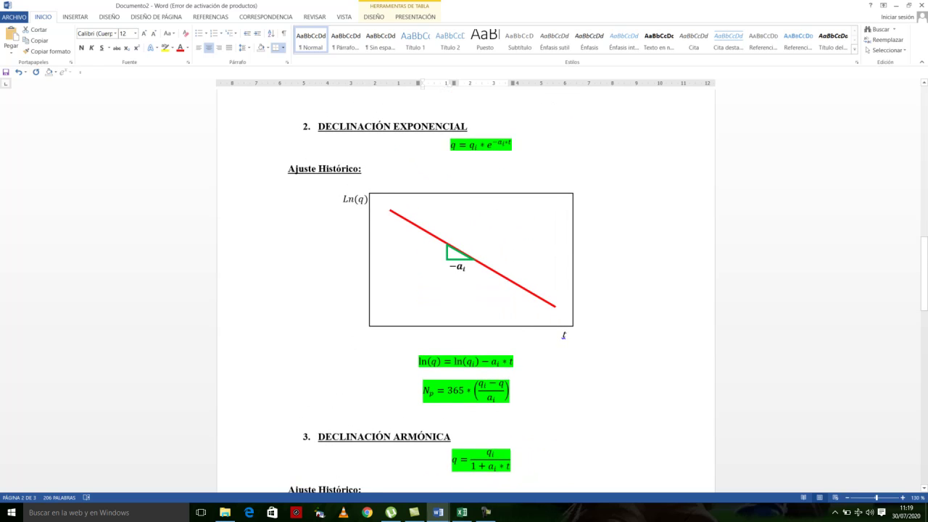
scroll(465, 290, "up", 9)
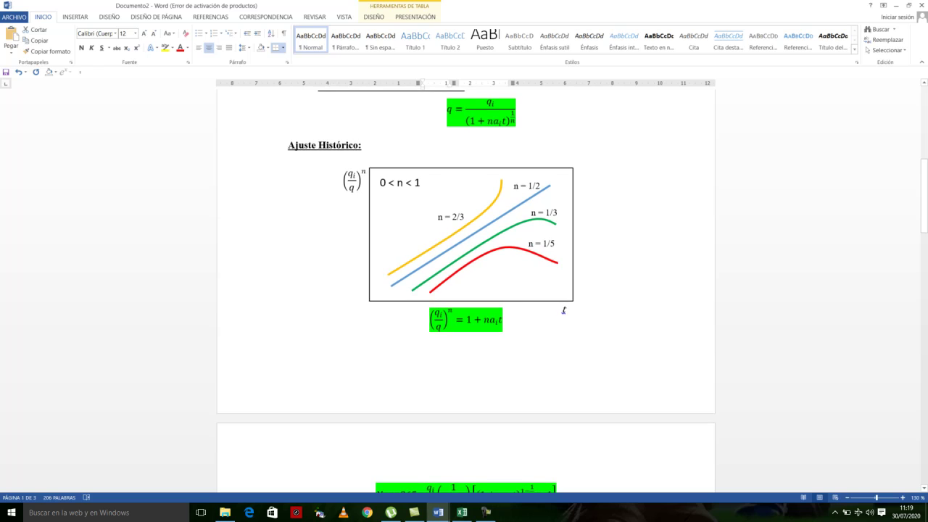
scroll(465, 289, "up", 2)
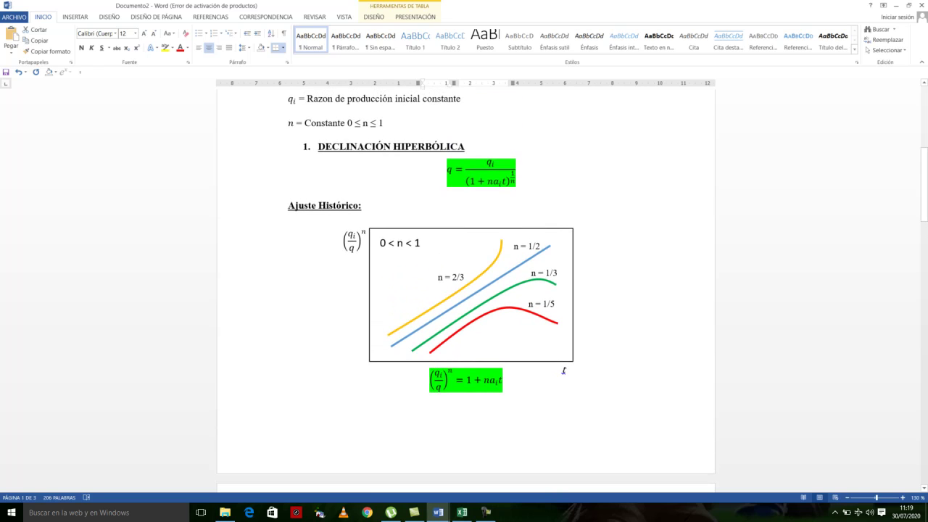
scroll(466, 290, "down", 2)
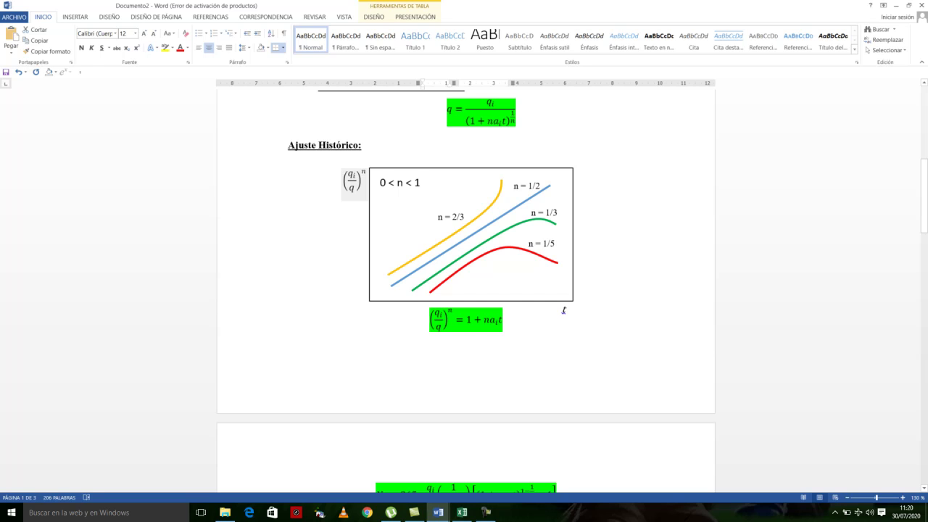
scroll(465, 290, "down", 7)
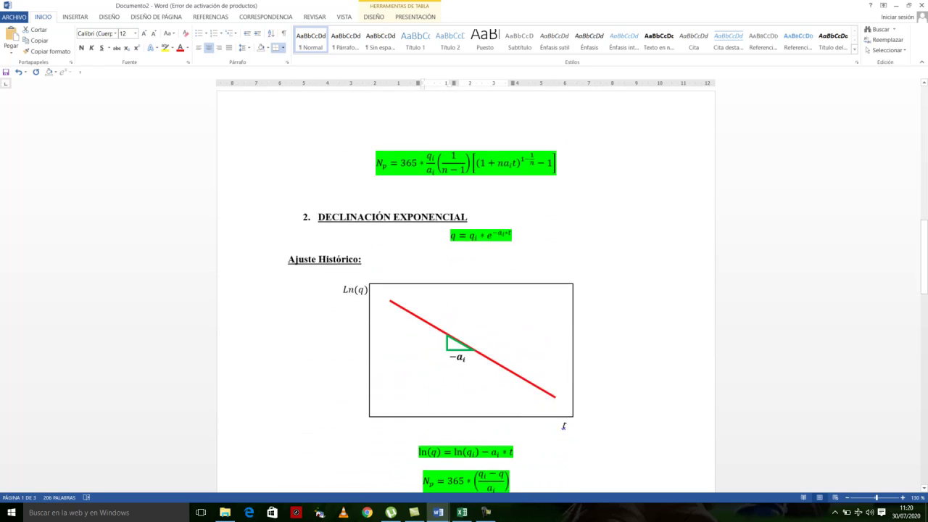
scroll(563, 425, "down", 4)
Step: Switch to the Excel workbook and paste the production table at cell A1 of Hoja2
left_click(461, 511)
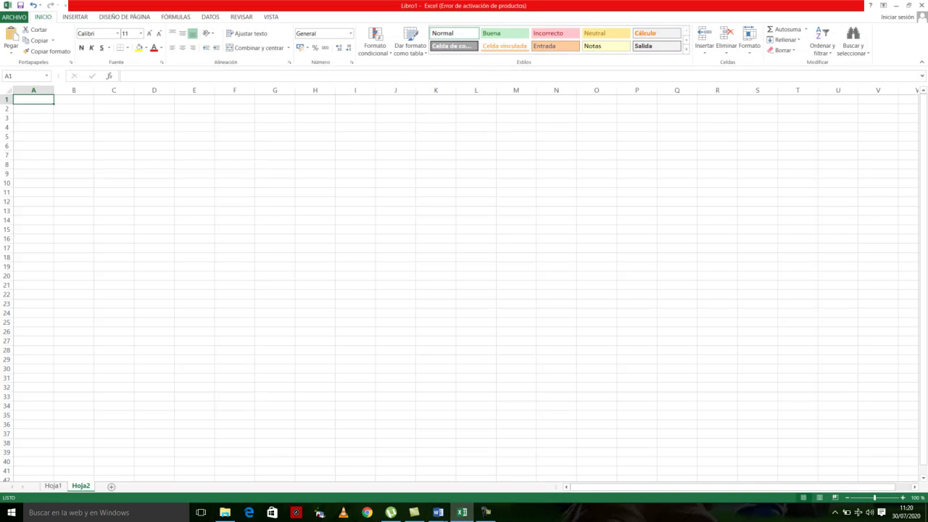
key("ctrl+v")
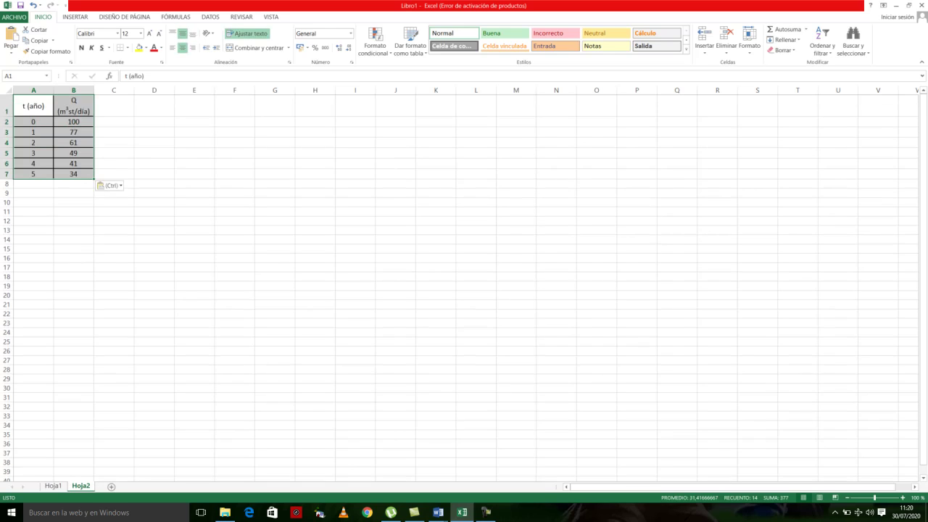
left_click(114, 132)
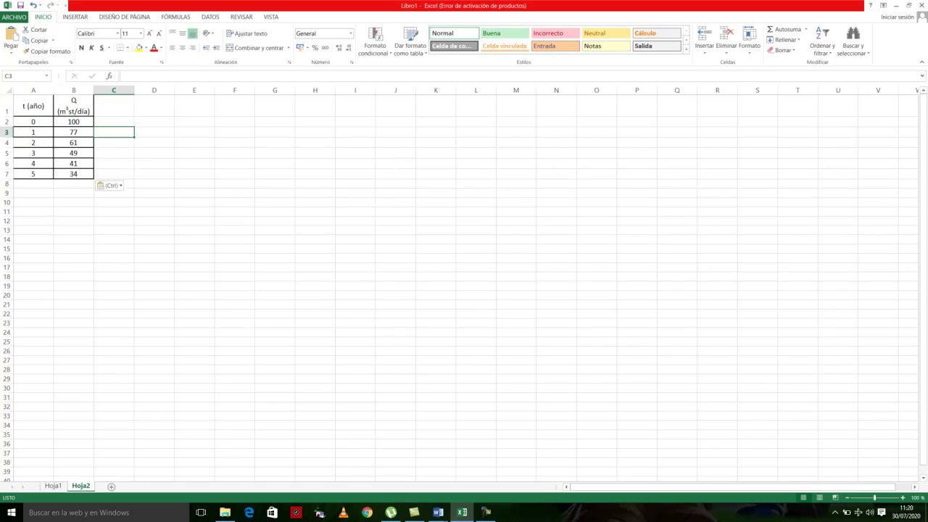
Step: Head cell D1 as qi/q and enter the formula =$B$2/B2 in D2
left_click(154, 105)
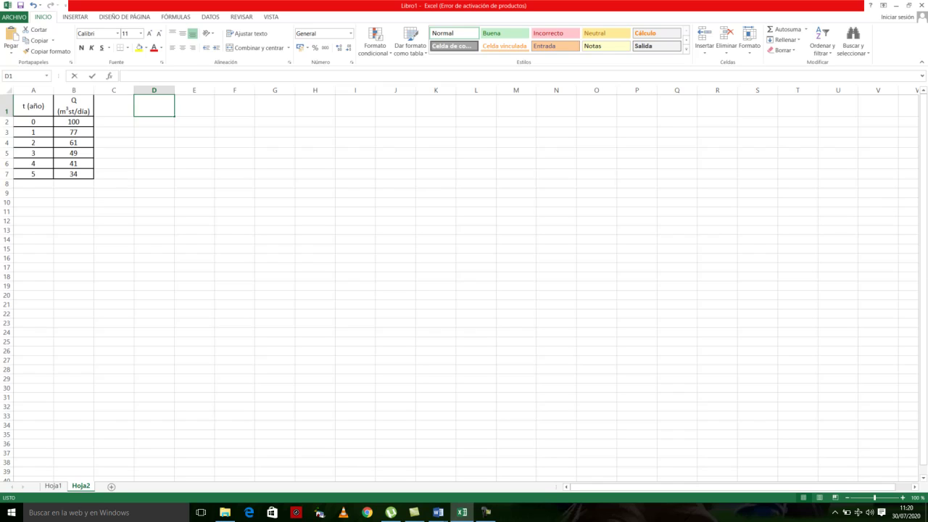
type("qi/q")
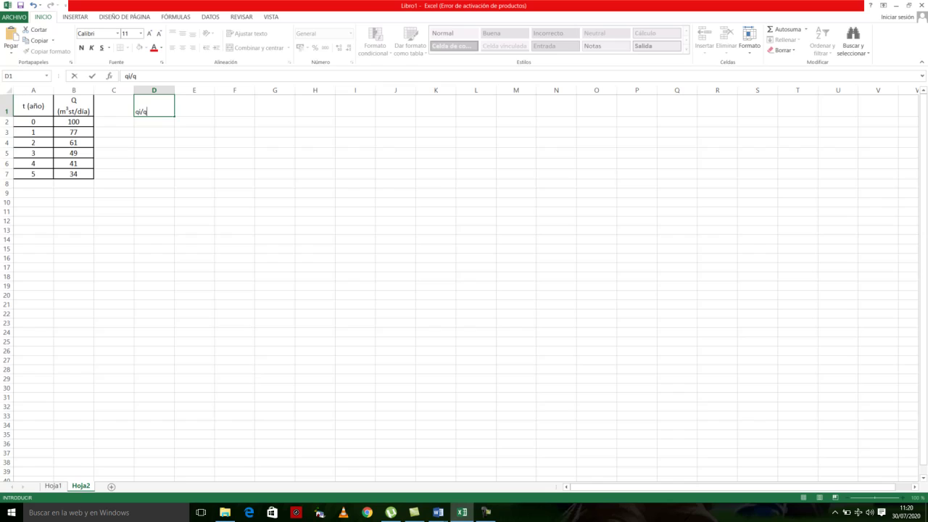
key("Return")
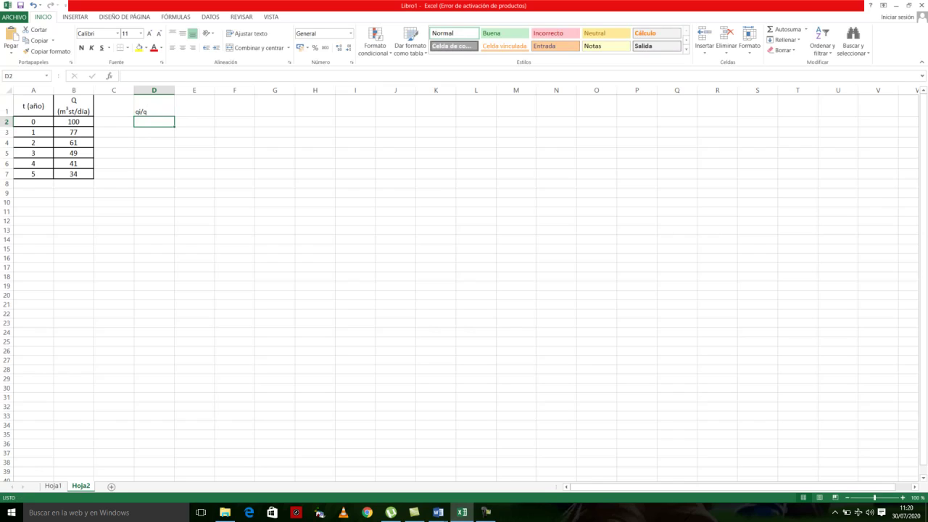
type("=")
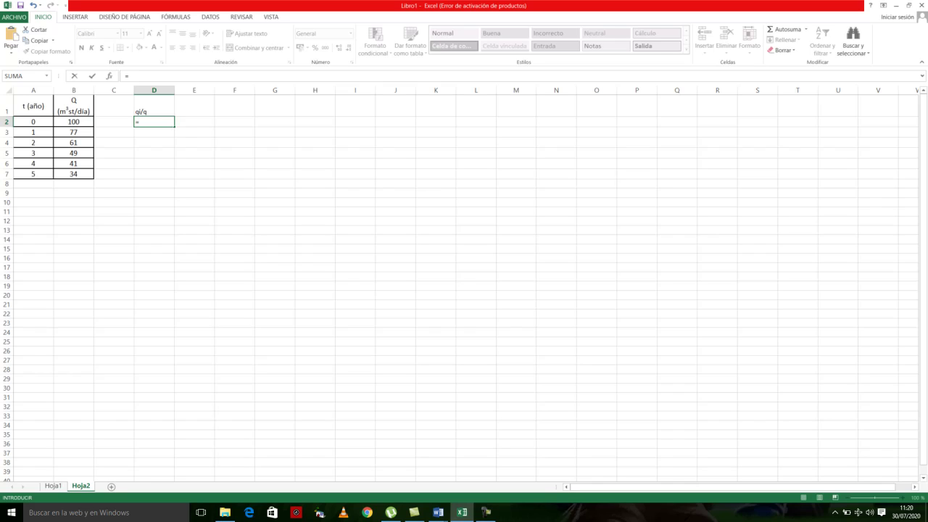
type("$b$2")
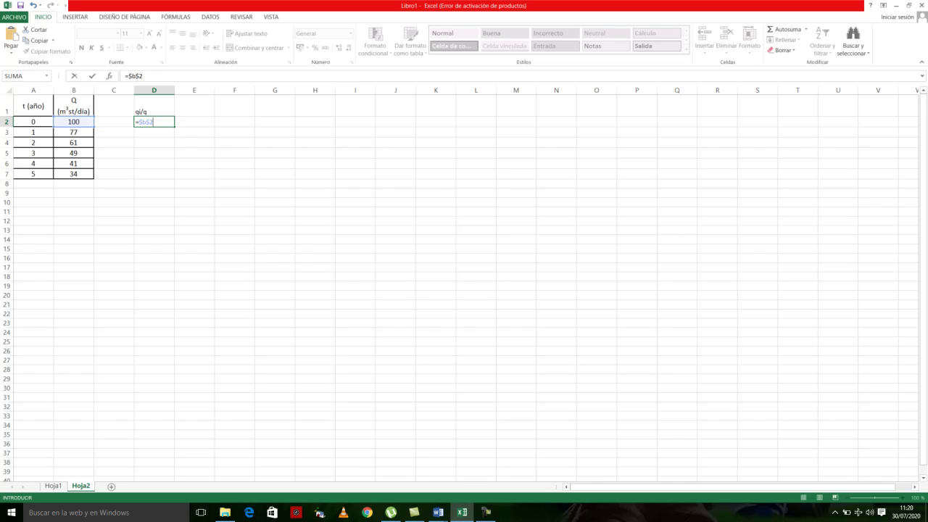
type("/b")
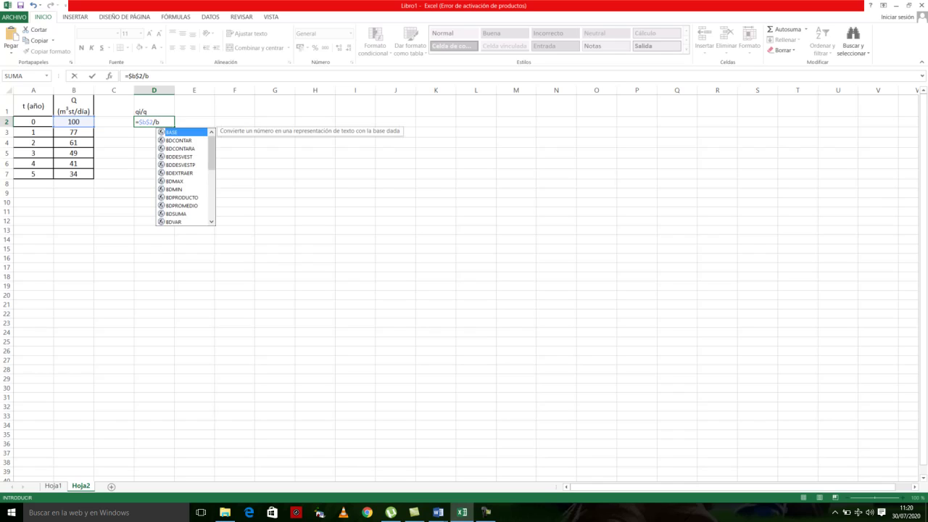
type("2")
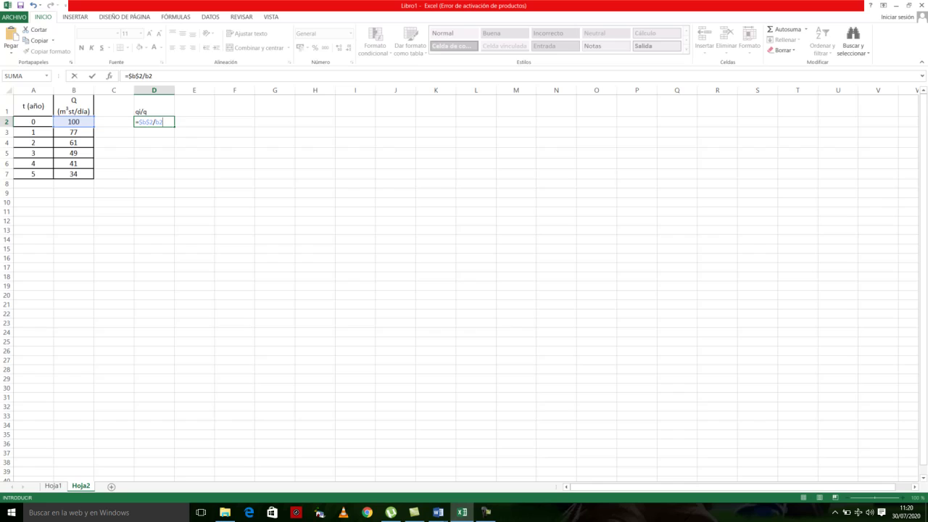
key("Return")
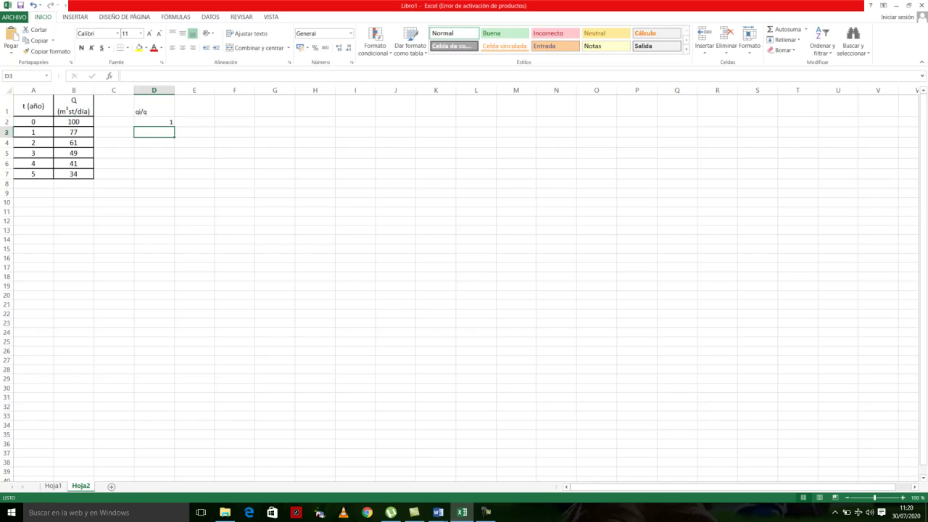
Step: Fill the qi/q formula from D2 down through D7 for all the years
left_click(153, 122)
left_click_drag(174, 127, 173, 174)
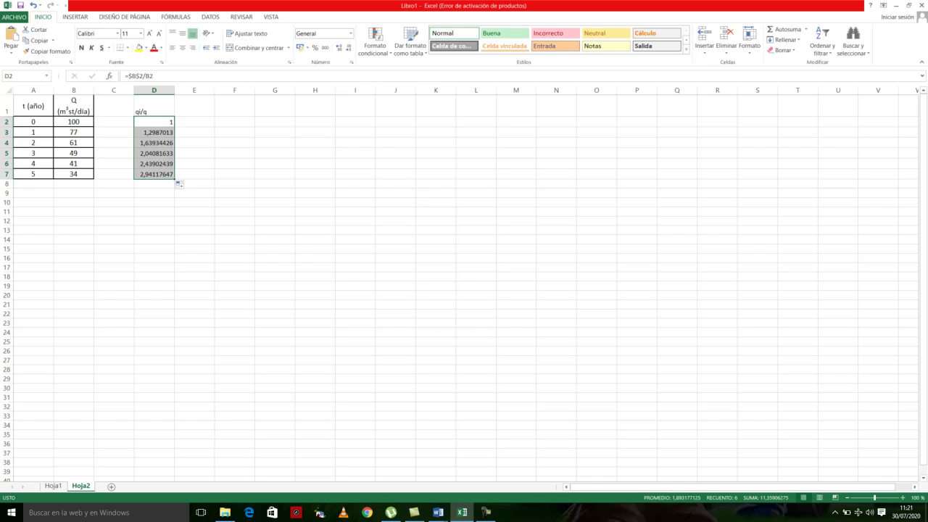
left_click_drag(874, 497, 878, 497)
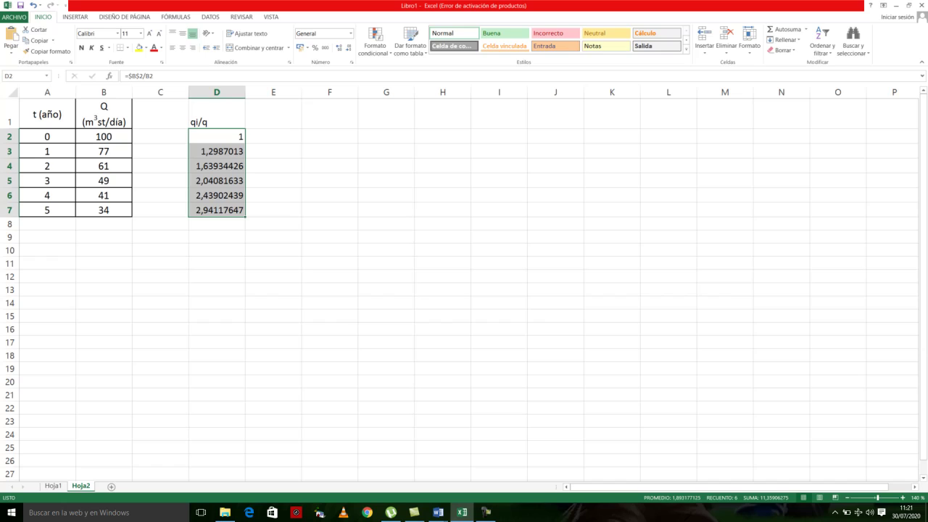
left_click(216, 195)
left_click(216, 209)
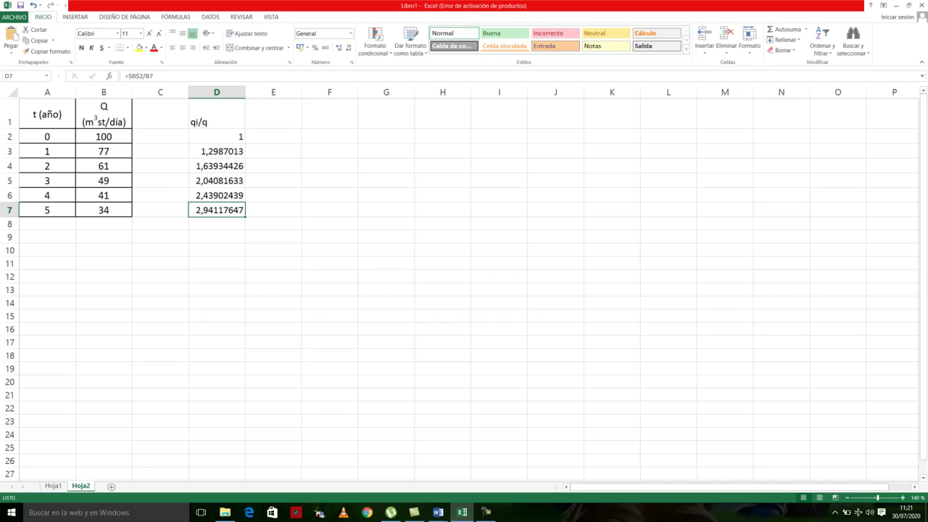
Step: Enter the exponent headings n=1/3, n=2/3 and n=1/2 in cells E1, F1 and G1
left_click(273, 114)
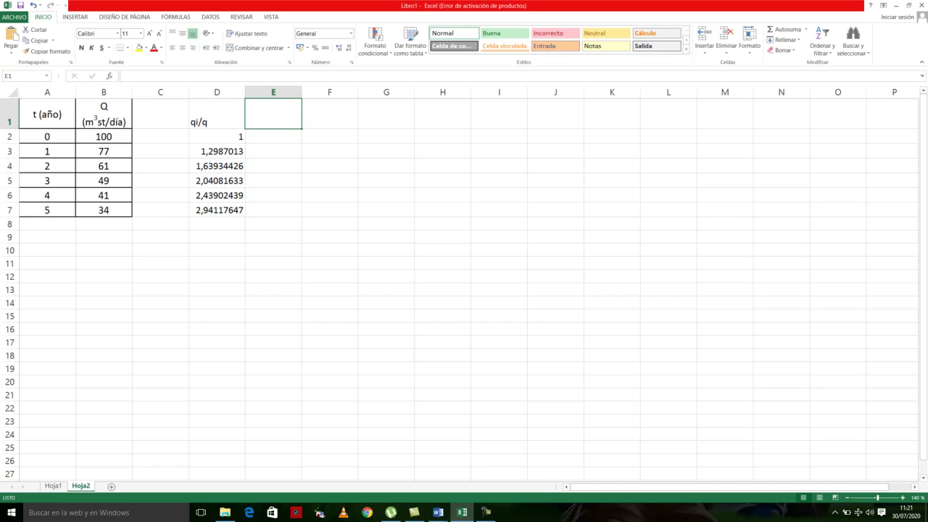
type("n")
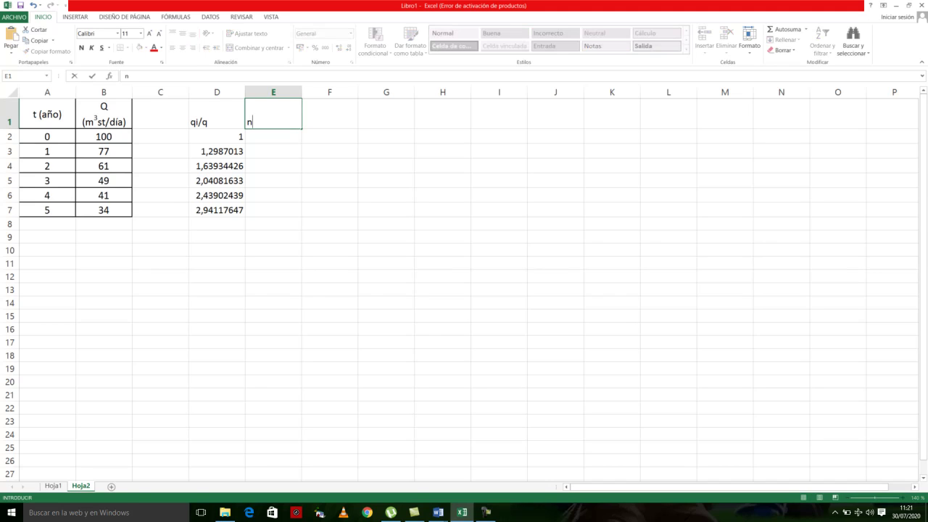
type("=1/3")
left_click(330, 113)
type("n0")
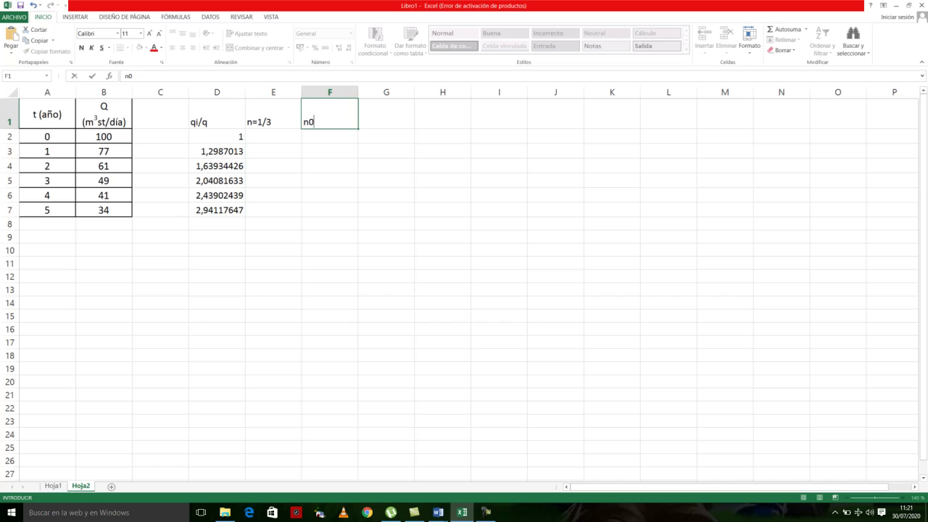
key("BackSpace")
type("=2/3")
key("ctrl+Return")
left_click(386, 114)
type("n=")
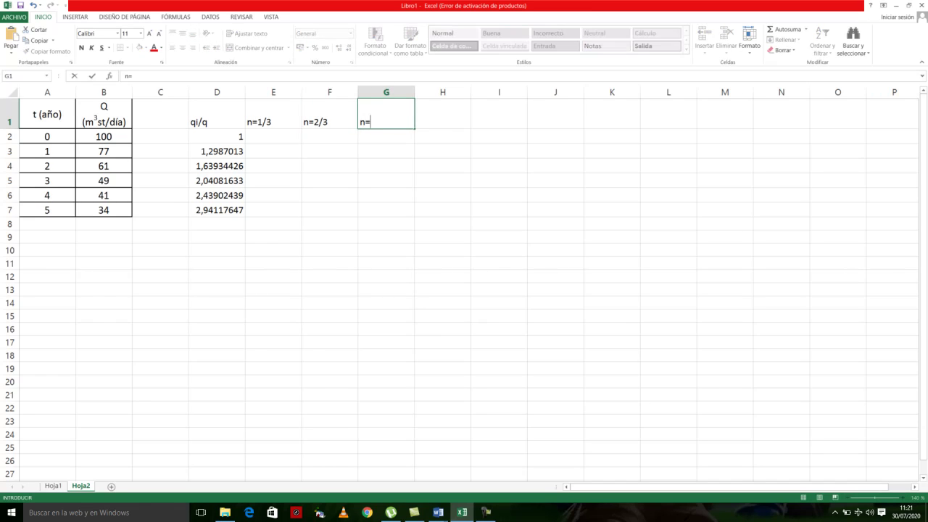
type("1/2")
key("Tab")
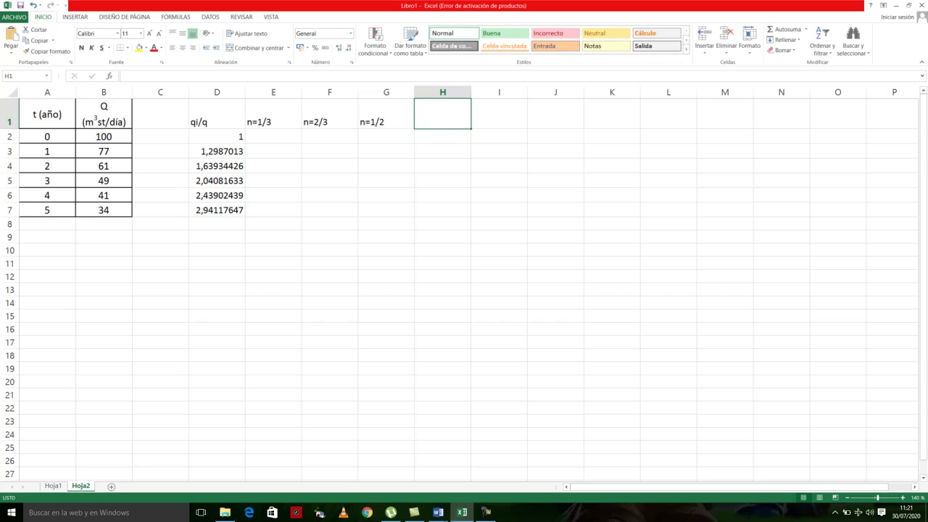
Step: Check the hyperbolic decline graph in the Word document Documento2 for the remaining exponent and head cell H1 as n=1/5
type("n=")
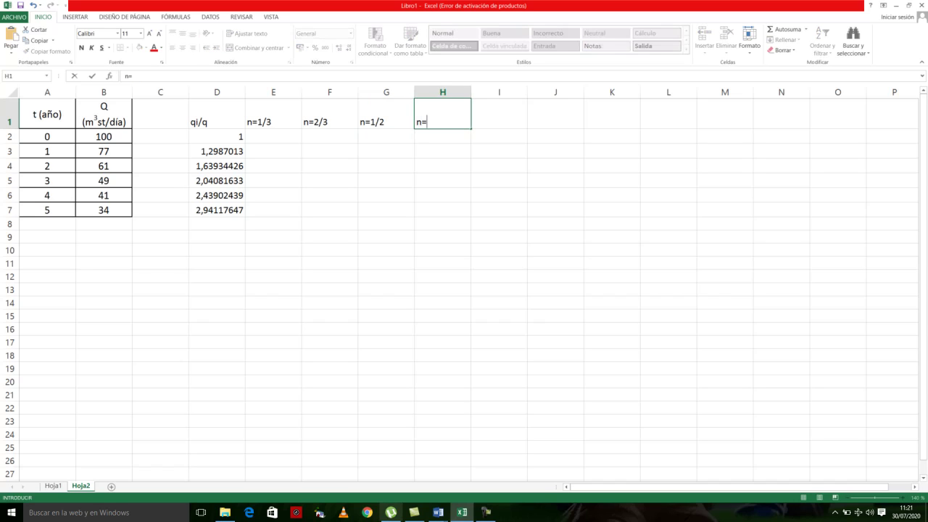
left_click(438, 511)
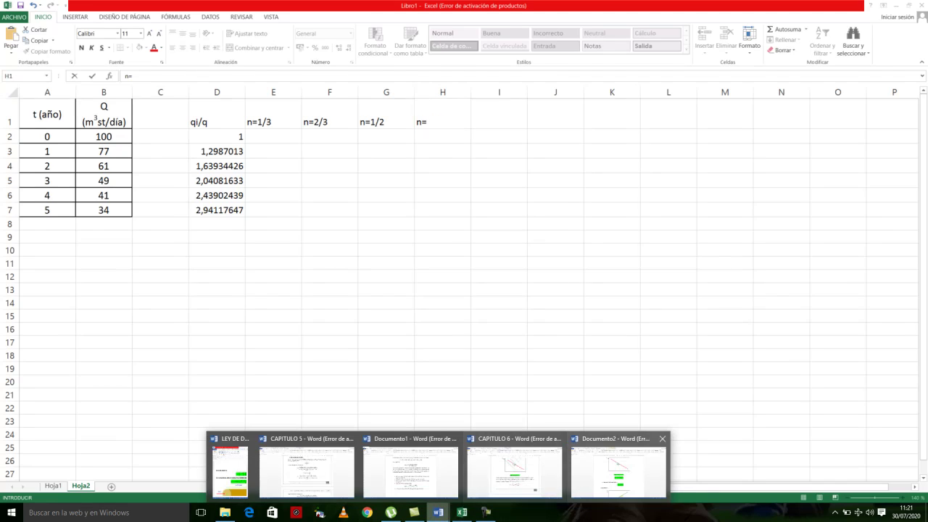
left_click(618, 471)
scroll(464, 290, "up", 3)
scroll(463, 289, "up", 10)
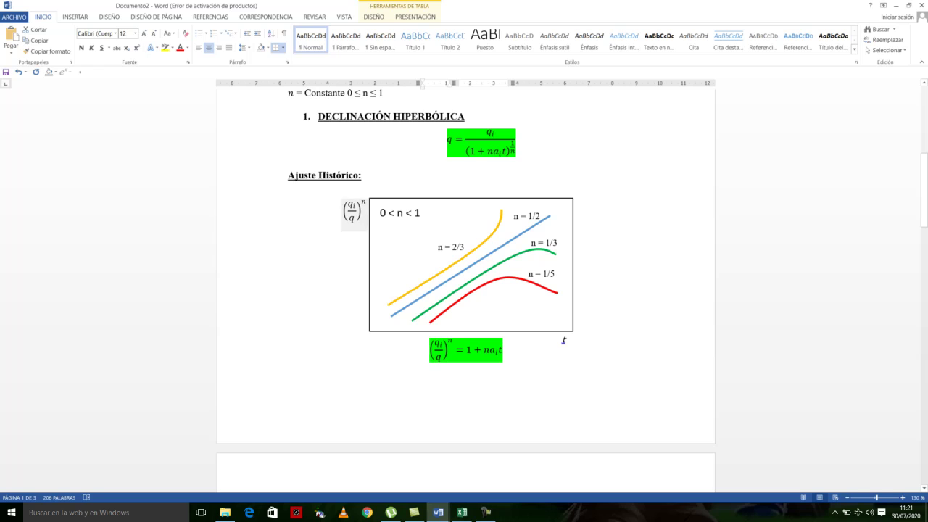
left_click(461, 511)
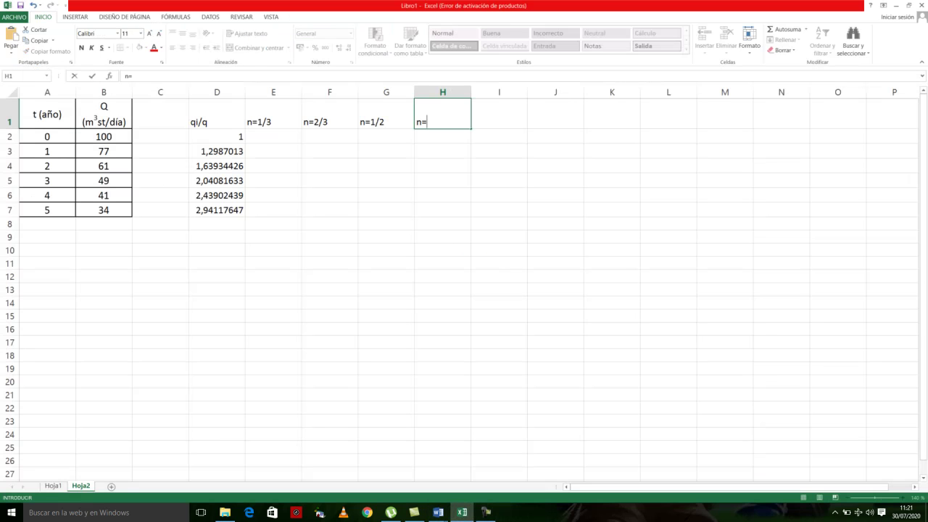
type("1/5")
key("Return")
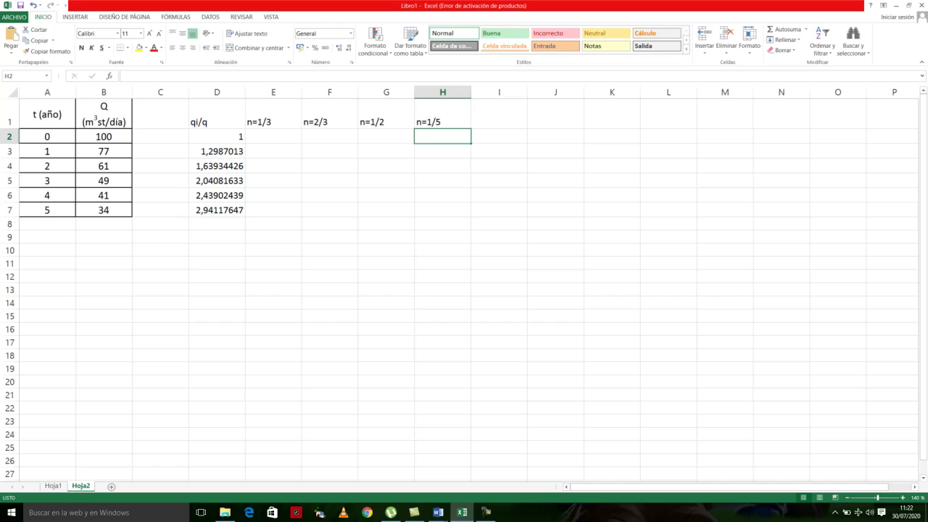
Step: Enter the formula =POTENCIA(D2;1/3) in cell E2 under the n=1/3 heading
left_click(273, 137)
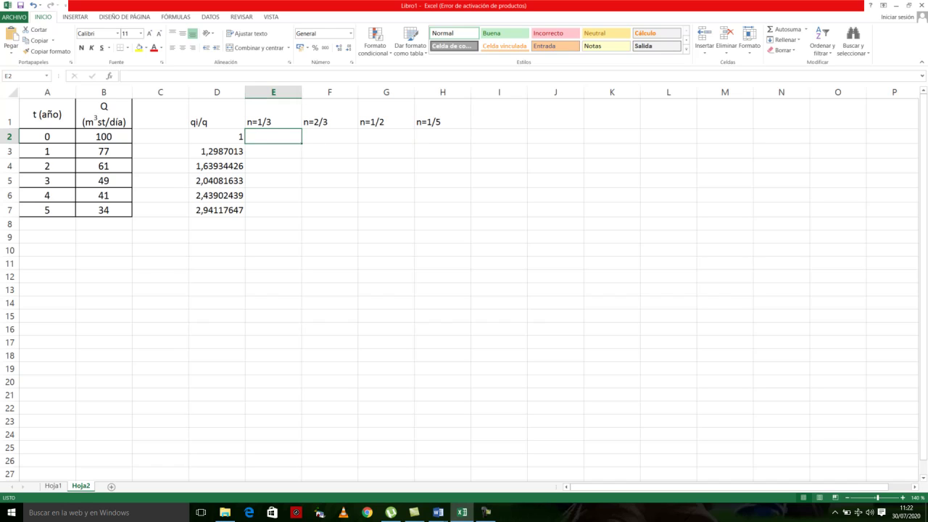
type("=")
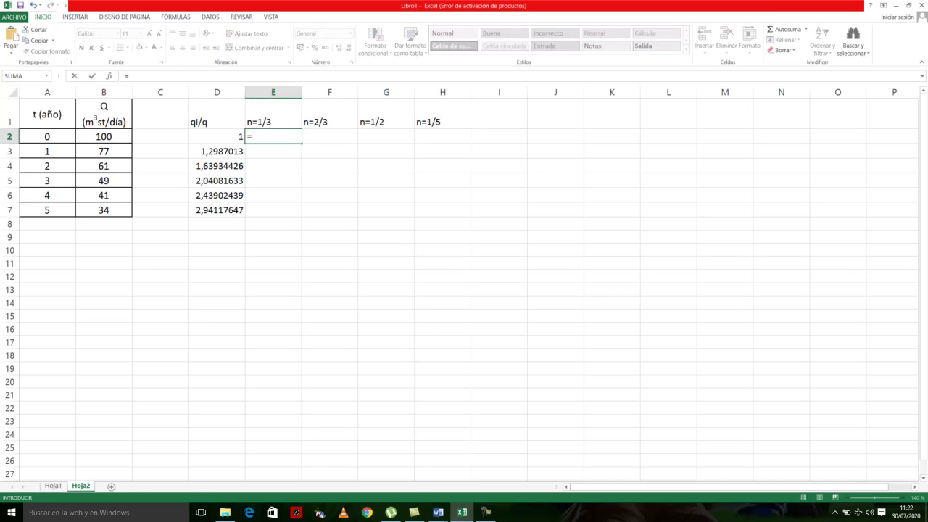
type("potenco")
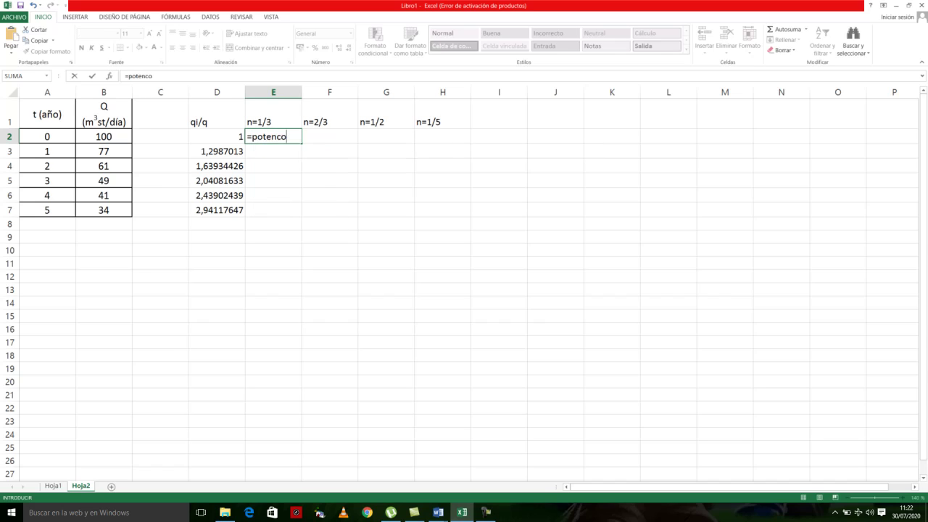
key("BackSpace")
type("ia(")
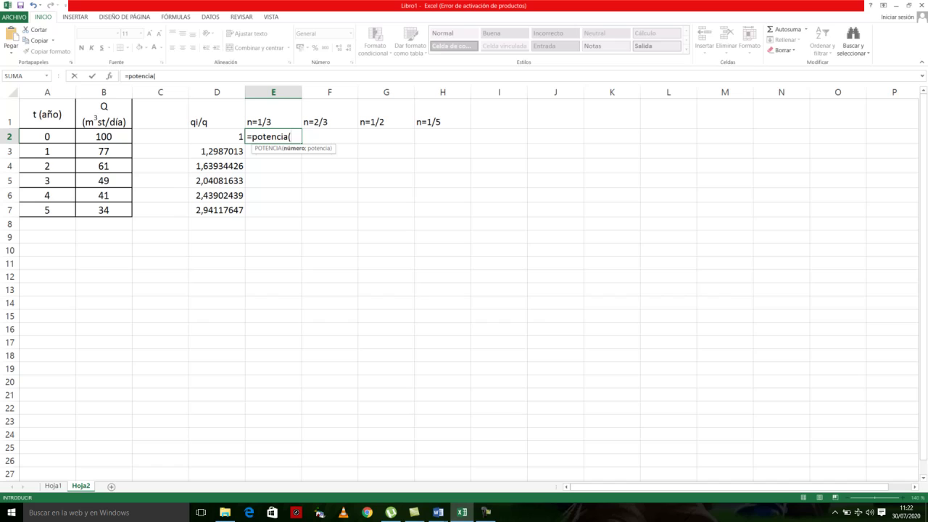
type("d2")
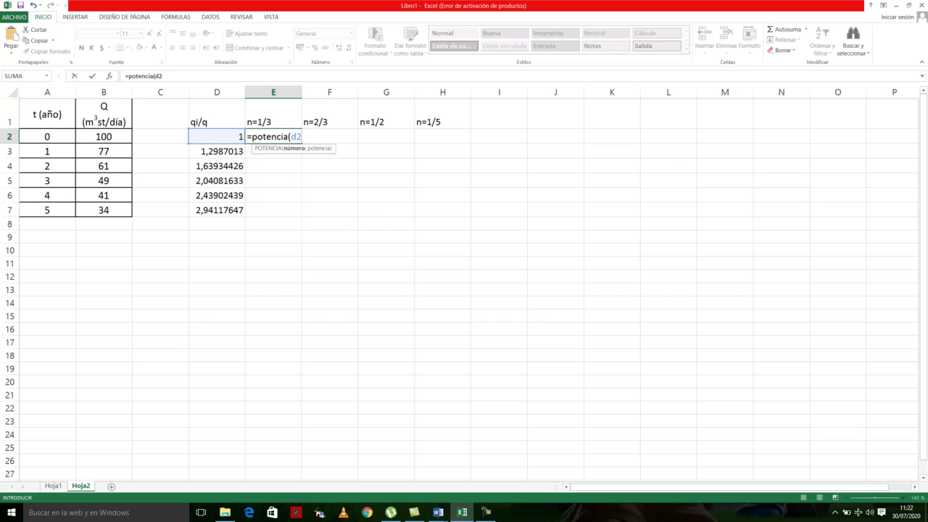
type(";1/3)")
key("Return")
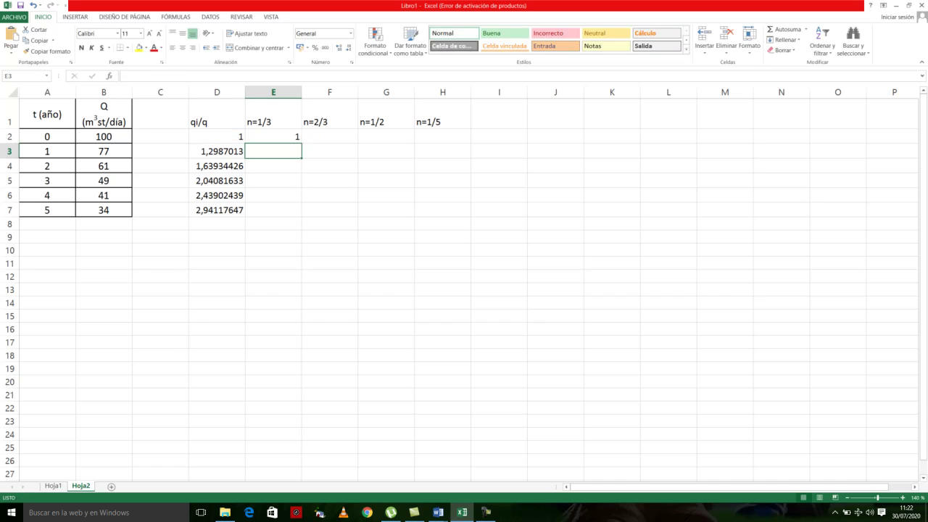
Step: Fill the n=1/3 formula from E2 down through E7 and check the copied formulas against the qi/q column
key("Up")
left_click_drag(301, 142, 301, 218)
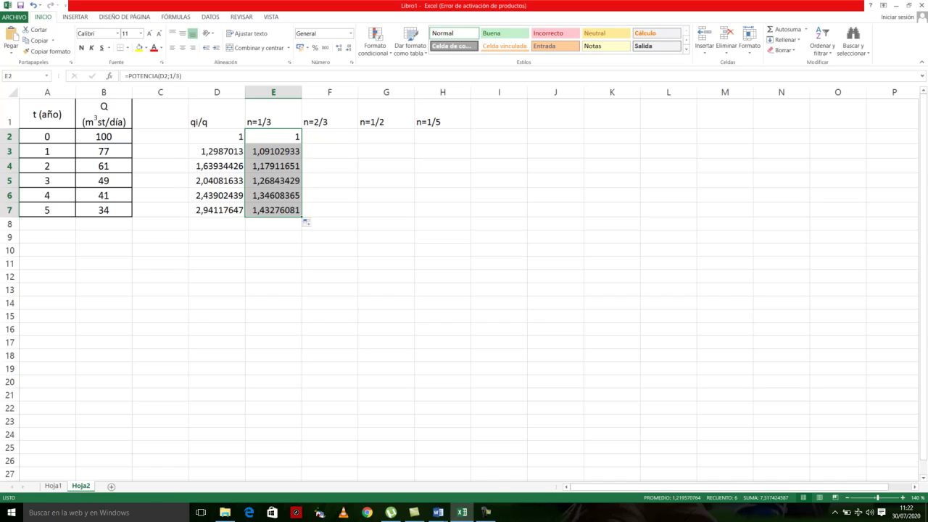
left_click(273, 150)
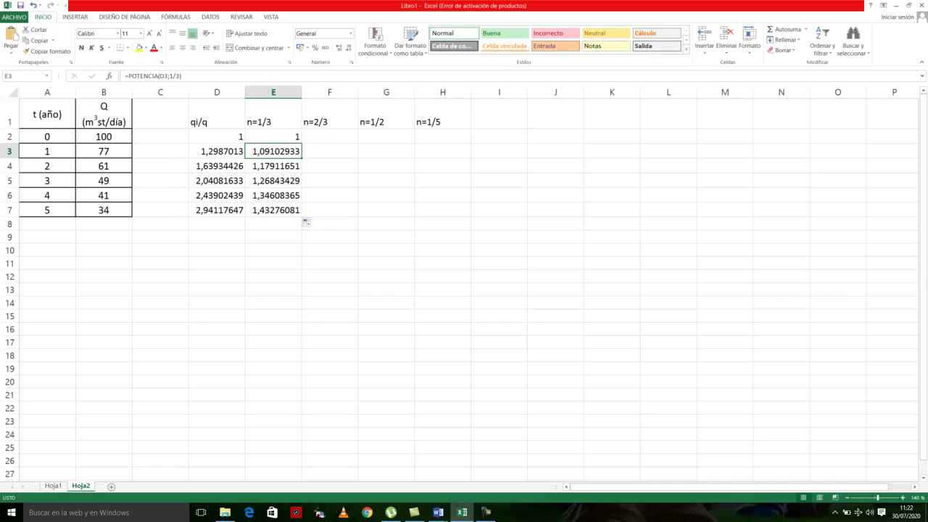
left_click(273, 166)
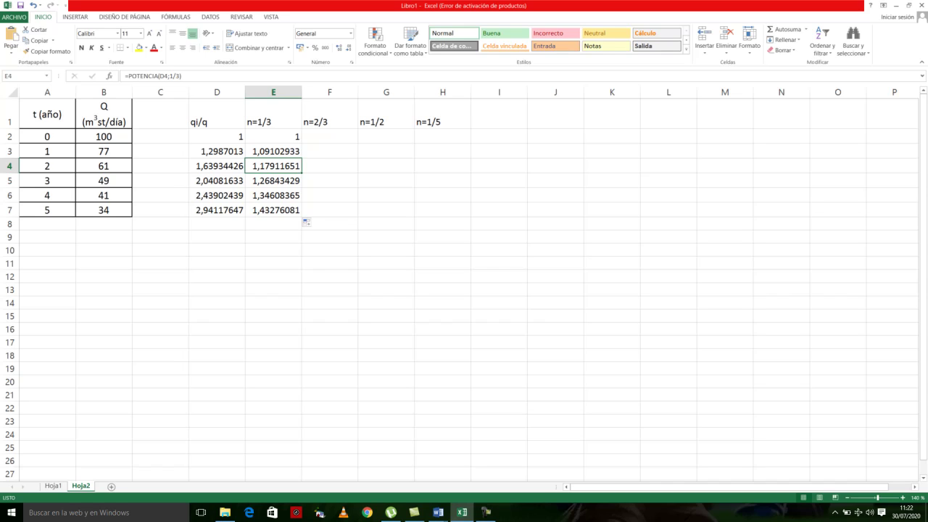
left_click(216, 181)
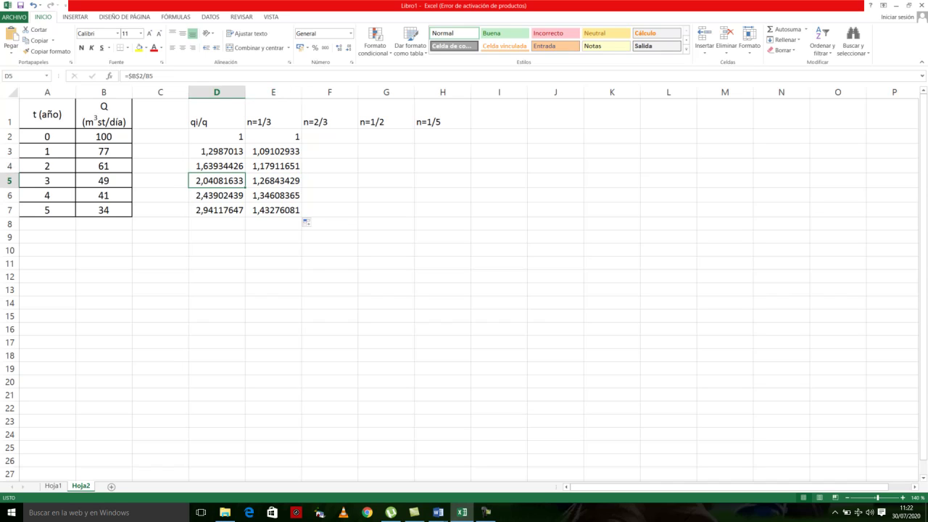
left_click(273, 181)
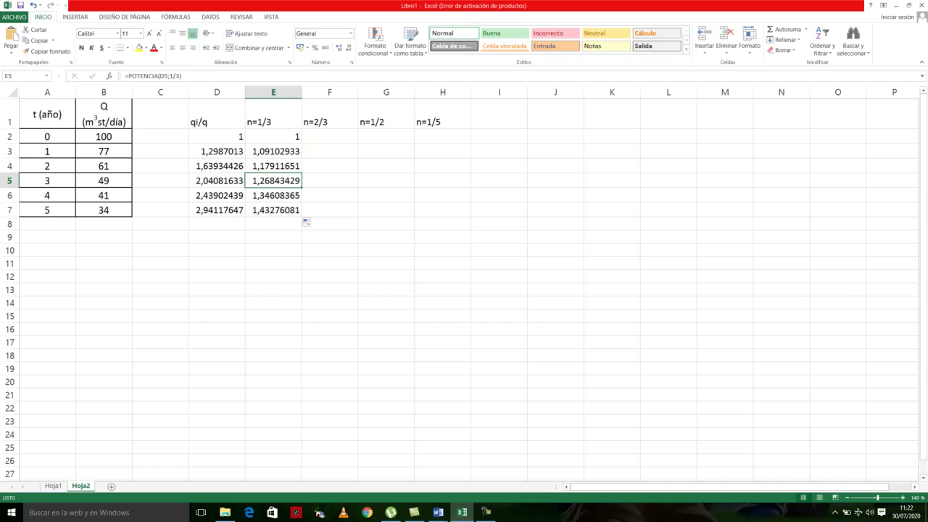
Step: Copy the power formula from E2 across row 2 to F2, G2 and H2
left_click(329, 136)
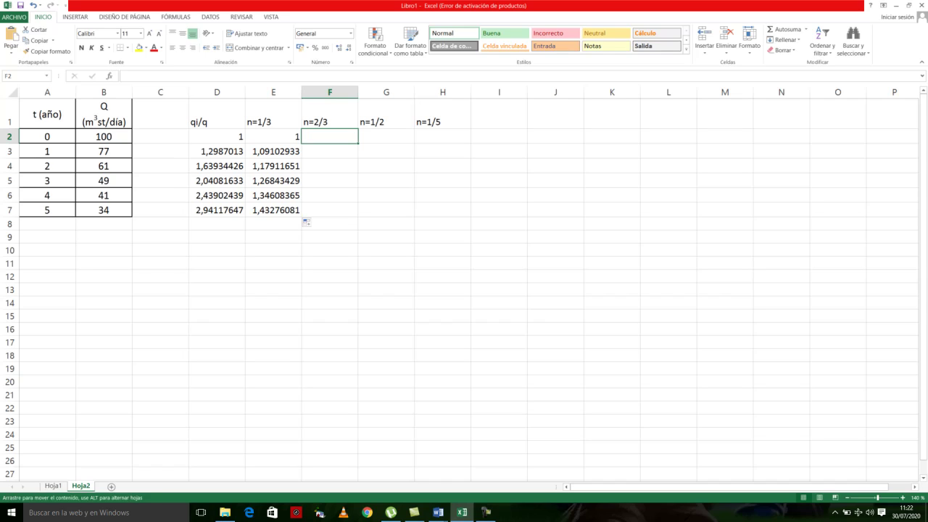
left_click(273, 136)
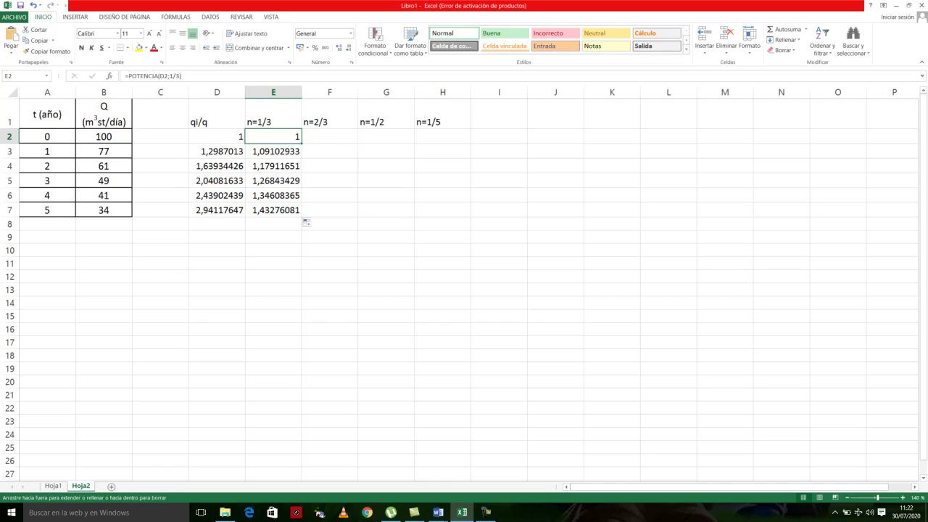
left_click_drag(301, 144, 470, 142)
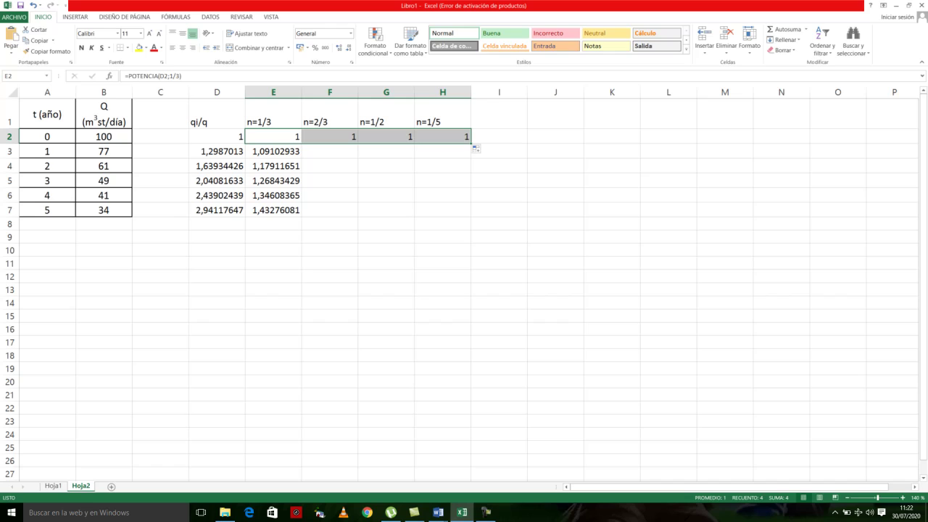
Step: Edit the n=2/3 formula in F2 to =POTENCIA(D2;2/3)
left_click(330, 136)
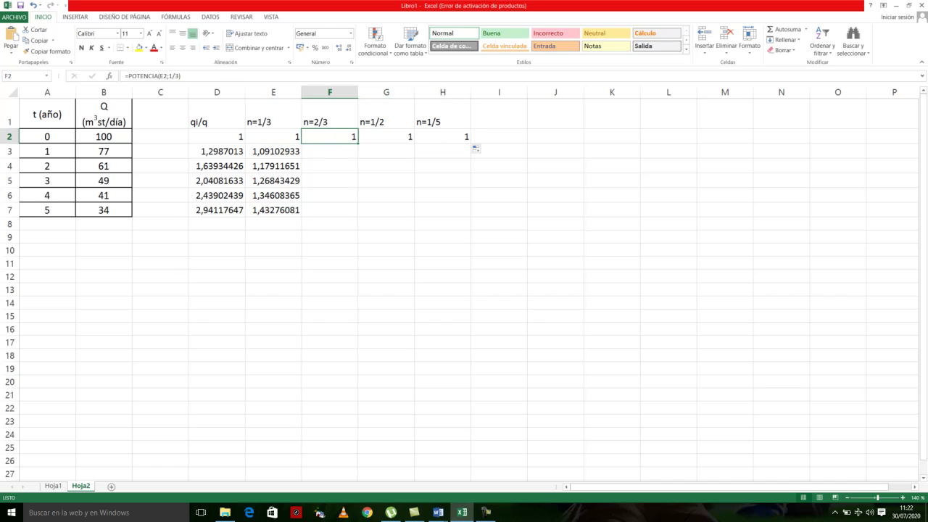
left_click(163, 76)
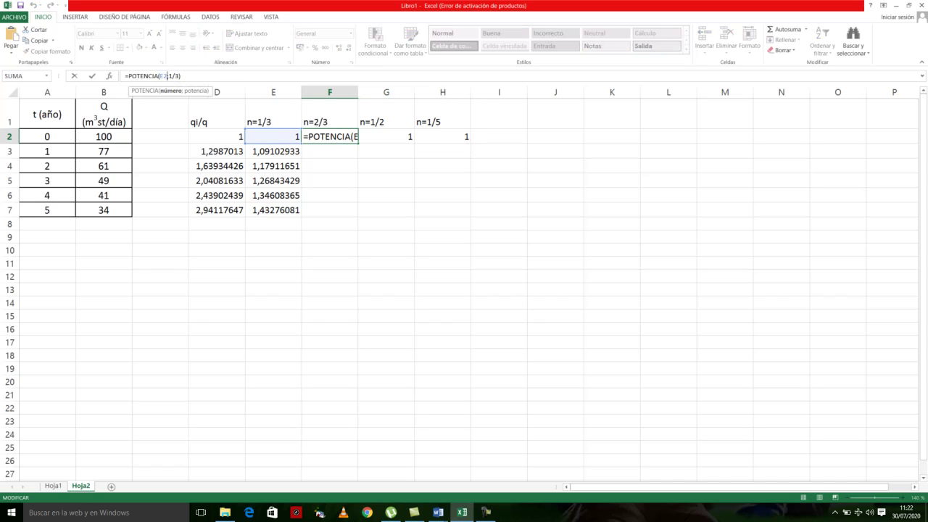
key("BackSpace")
type("+d")
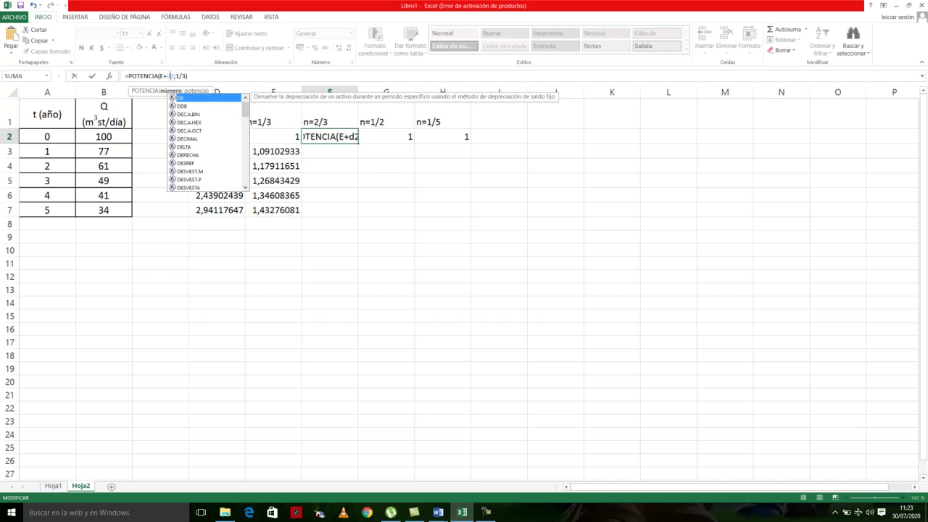
key("BackSpace")
key("BackSpace")
key("BackSpace")
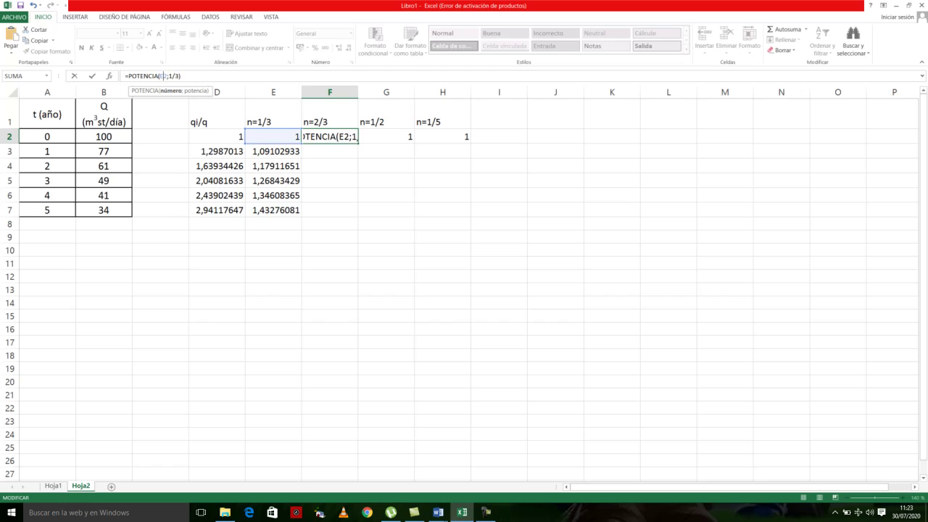
type("d")
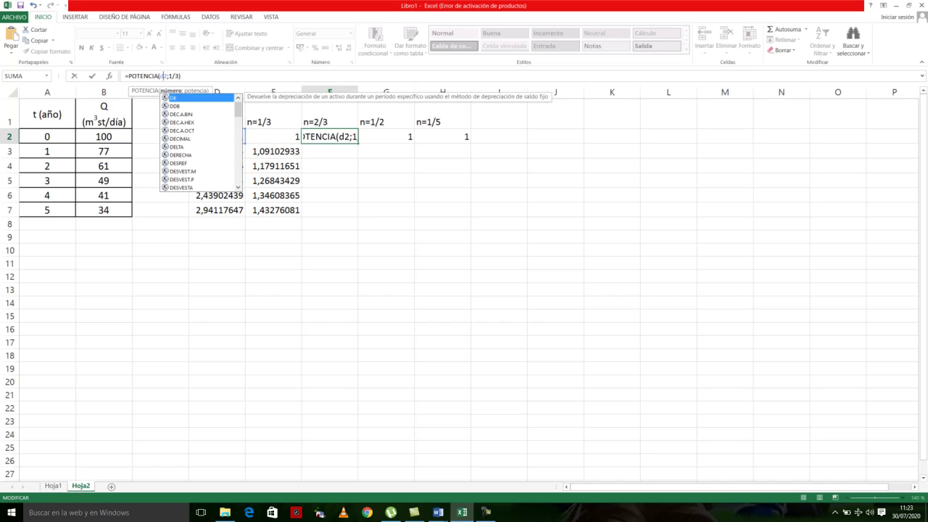
left_click(170, 75)
key("BackSpace")
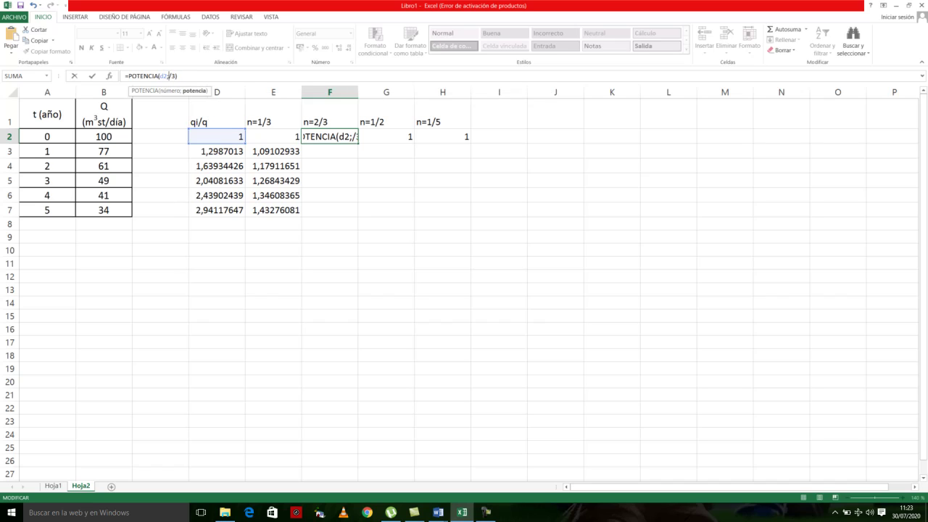
type("2")
key("Return")
Step: Edit the n=1/2 formula in G2 to =POTENCIA(D2;1/2)
left_click(386, 137)
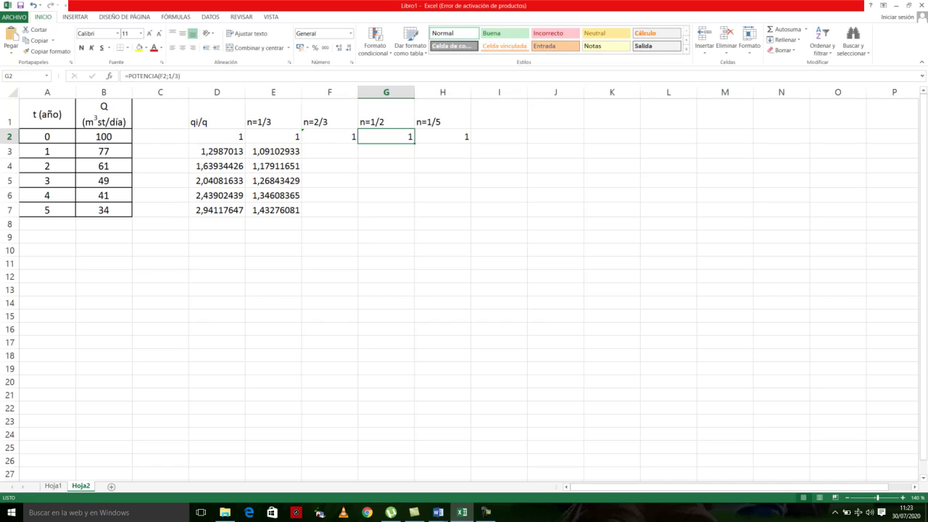
key("F2")
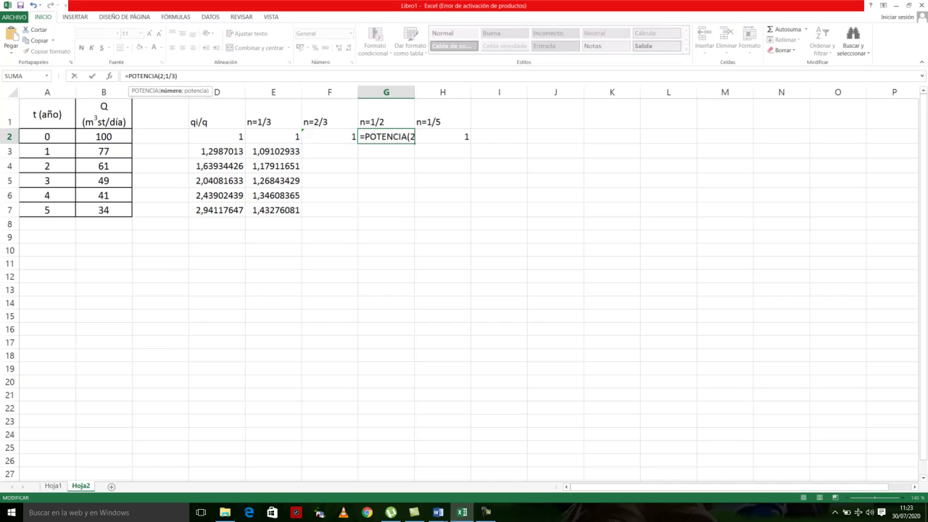
type("d2")
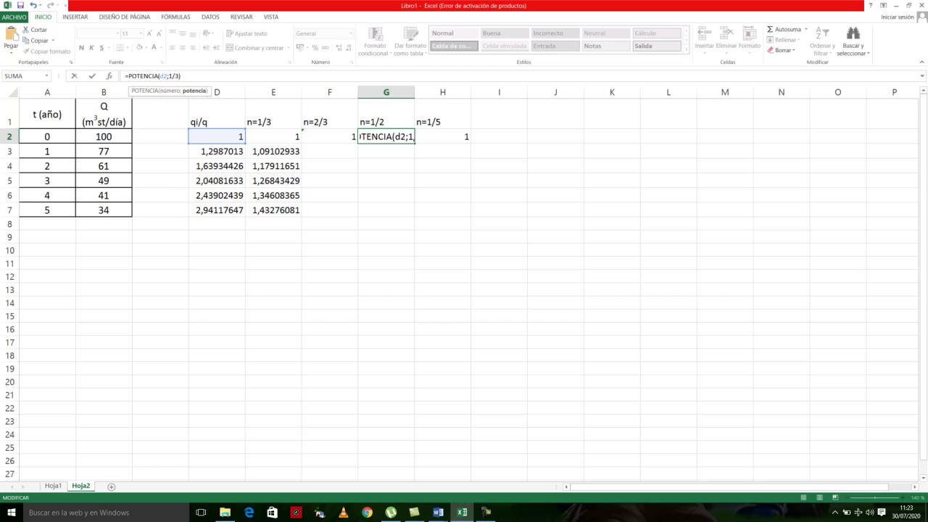
key("Delete")
type("2")
key("Return")
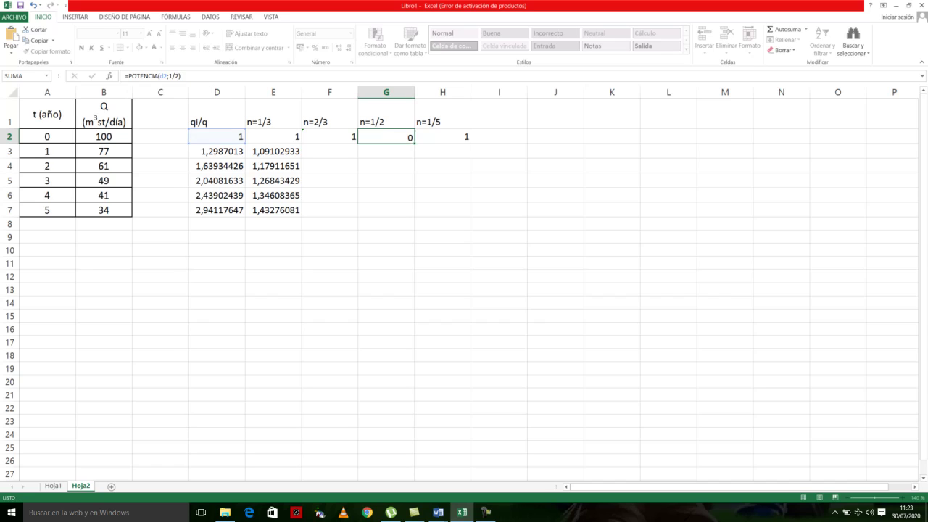
Step: Edit the n=1/5 formula in H2 to =POTENCIA(D2;1/5)
left_click(442, 136)
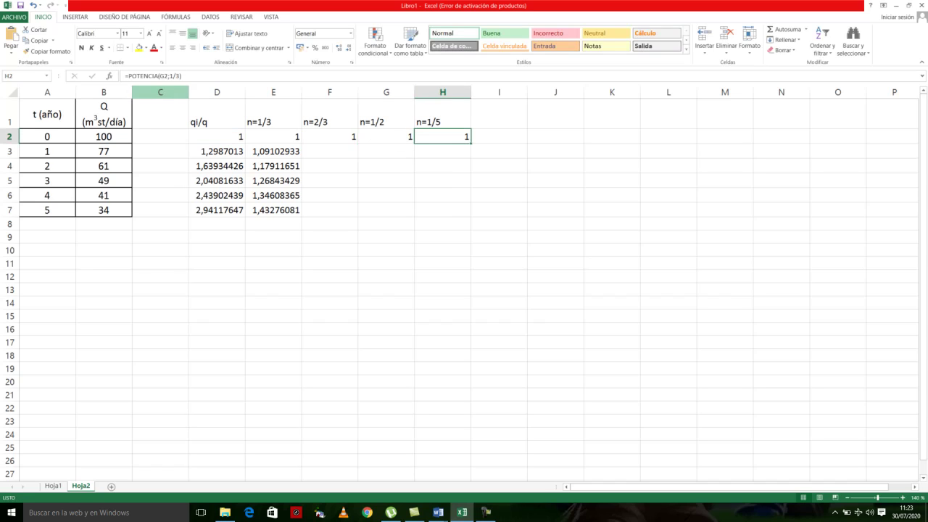
left_click(160, 75)
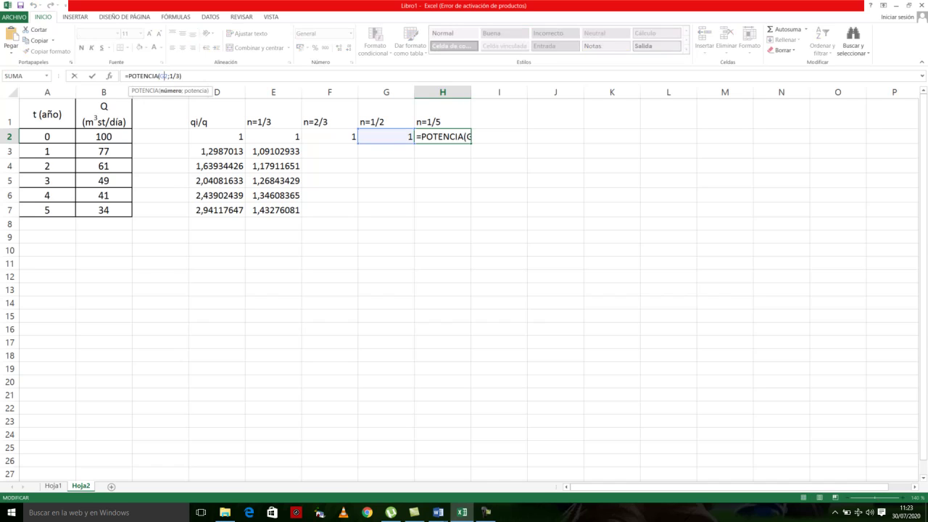
key("Delete")
type("d")
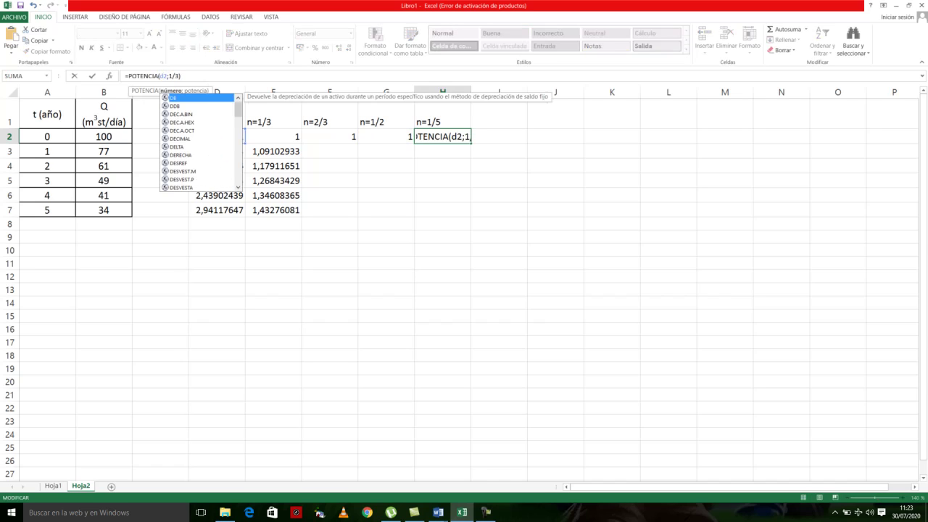
left_click(181, 75)
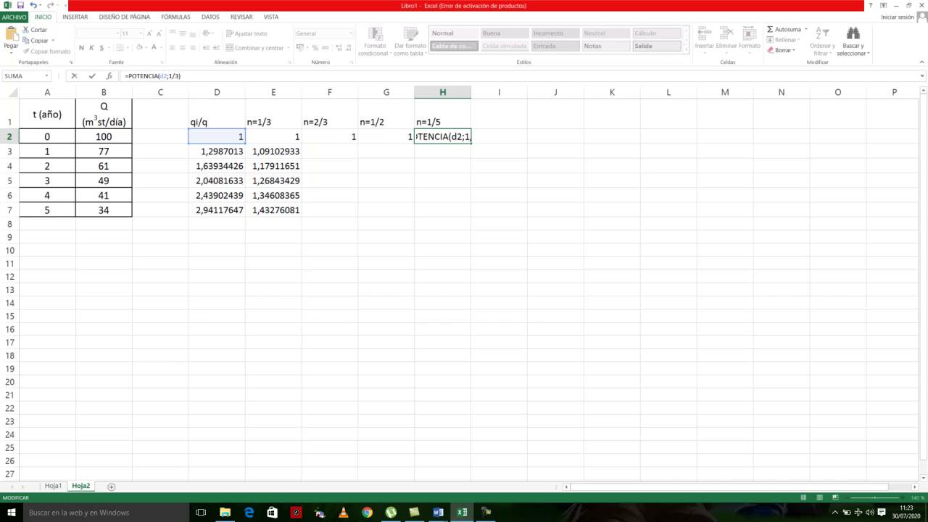
key("Right")
key("BackSpace")
type("5")
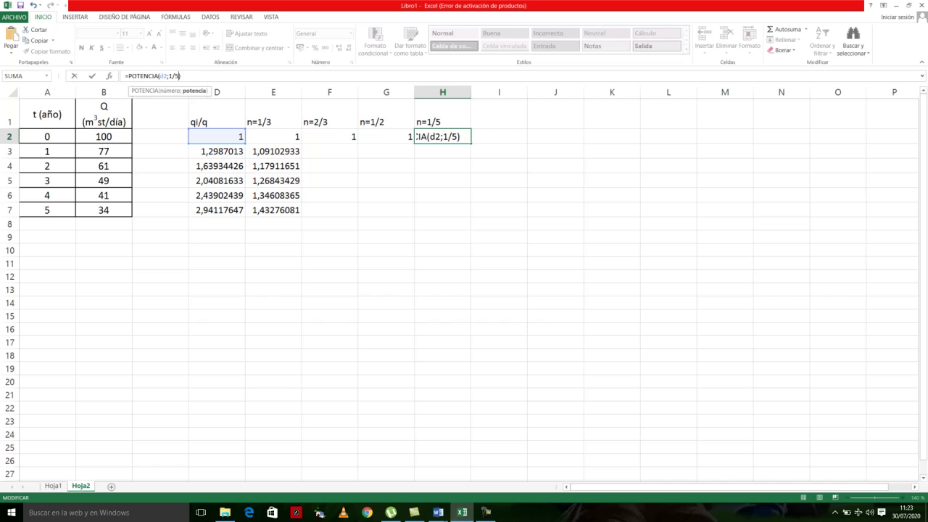
key("Return")
Step: Fill the n=2/3, n=1/2 and n=1/5 formulas in F2:H2 down through row 7
left_click(330, 136)
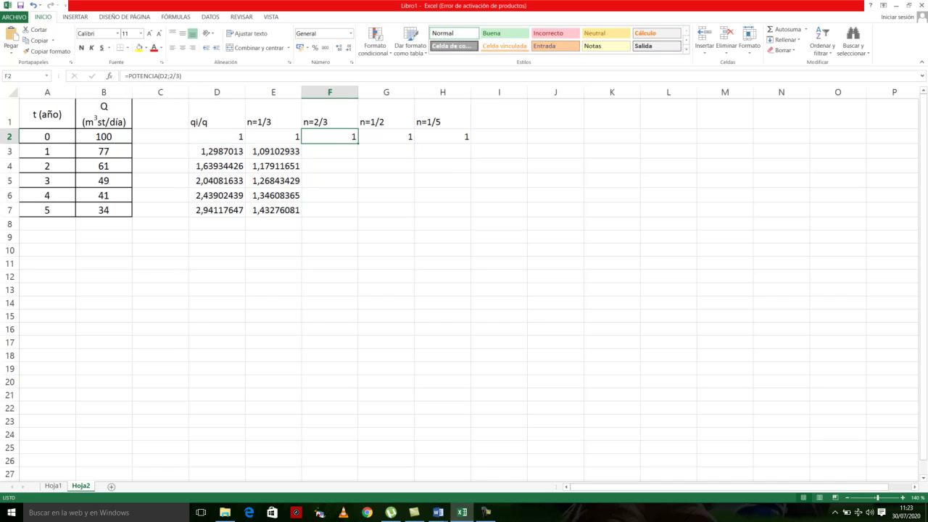
left_click_drag(442, 137, 330, 136)
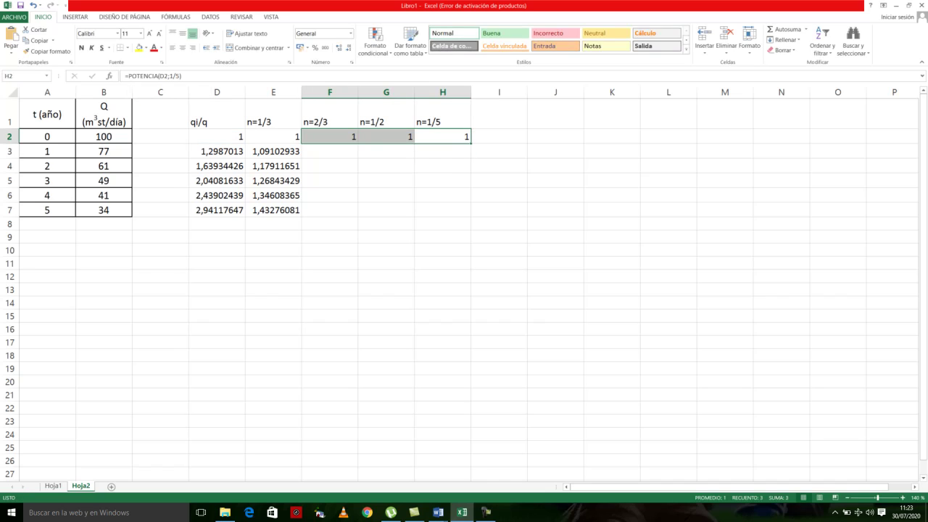
left_click_drag(470, 143, 468, 211)
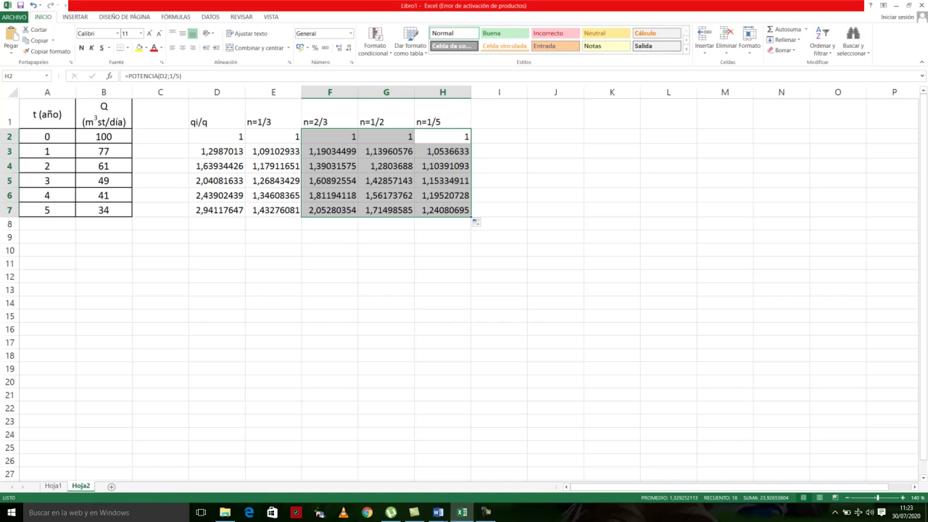
left_click(273, 249)
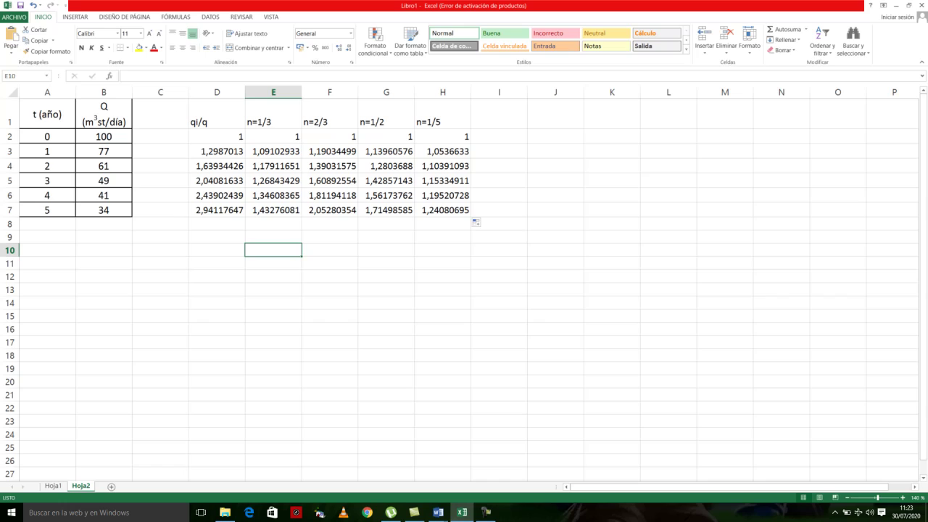
left_click(160, 262)
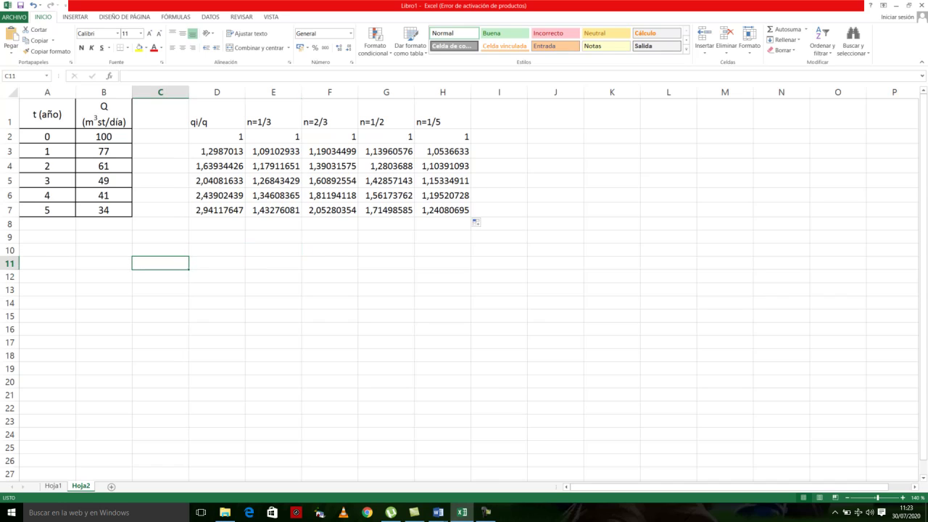
Step: Insert an empty scatter chart on Hoja2 and place it below the data table, around rows 9 to 23
left_click_drag(47, 210, 47, 115)
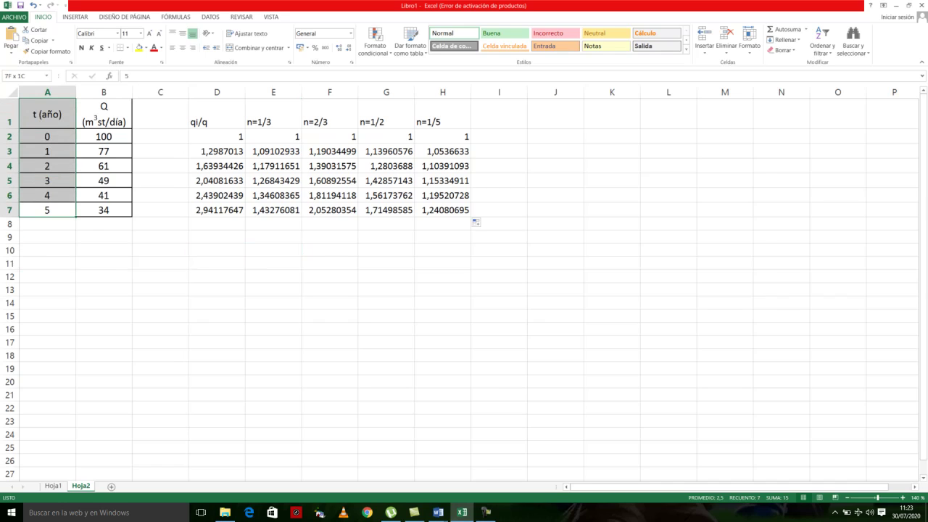
left_click(160, 262)
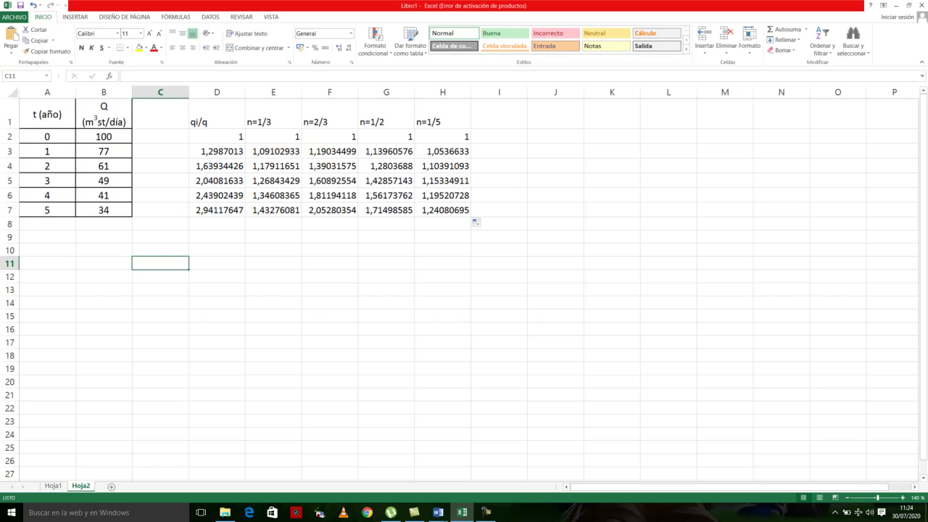
left_click(74, 17)
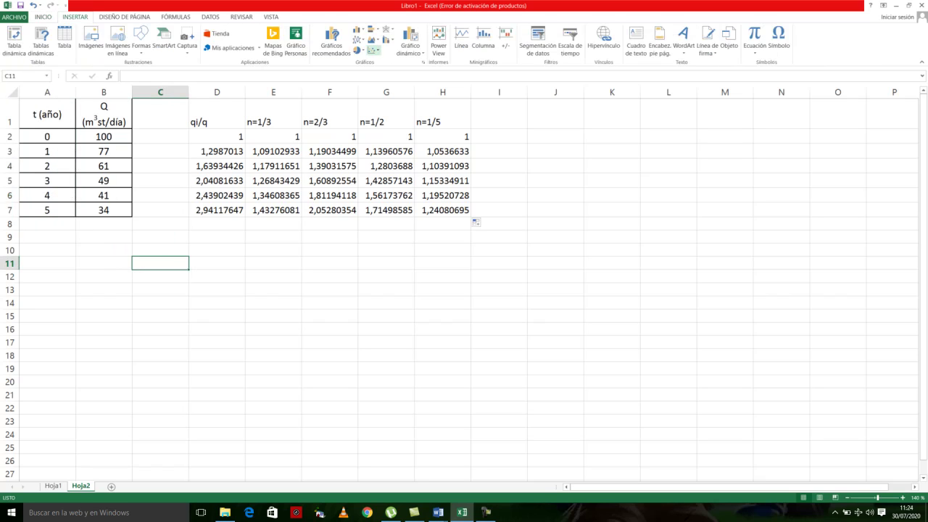
left_click(373, 50)
left_click(380, 81)
left_click_drag(478, 297, 266, 336)
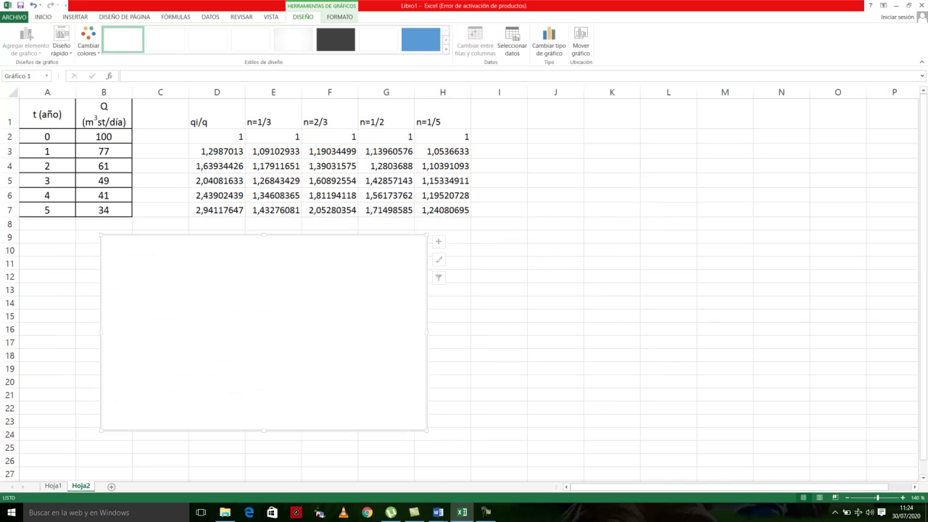
Step: Add a chart series named n=1/3 with X values from A2:A7 and Y values from E2:E7
left_click(512, 45)
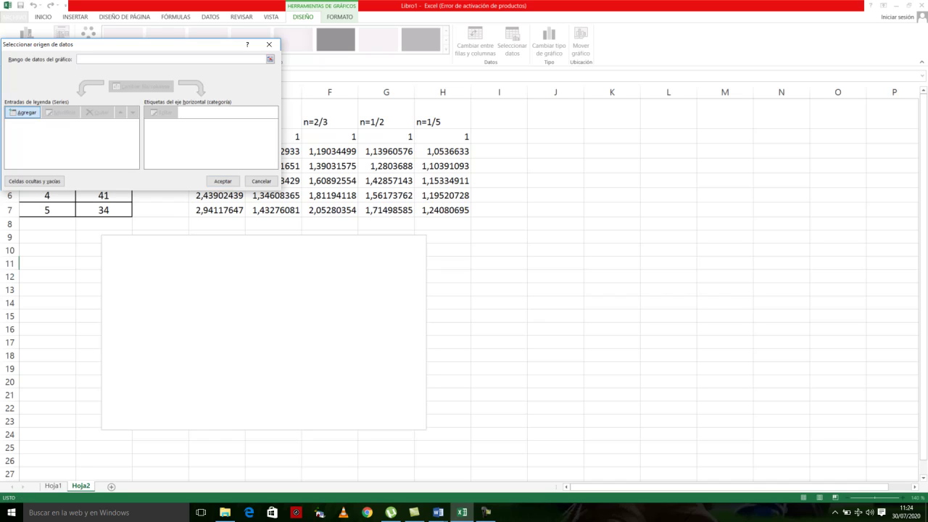
left_click(22, 113)
left_click(43, 114)
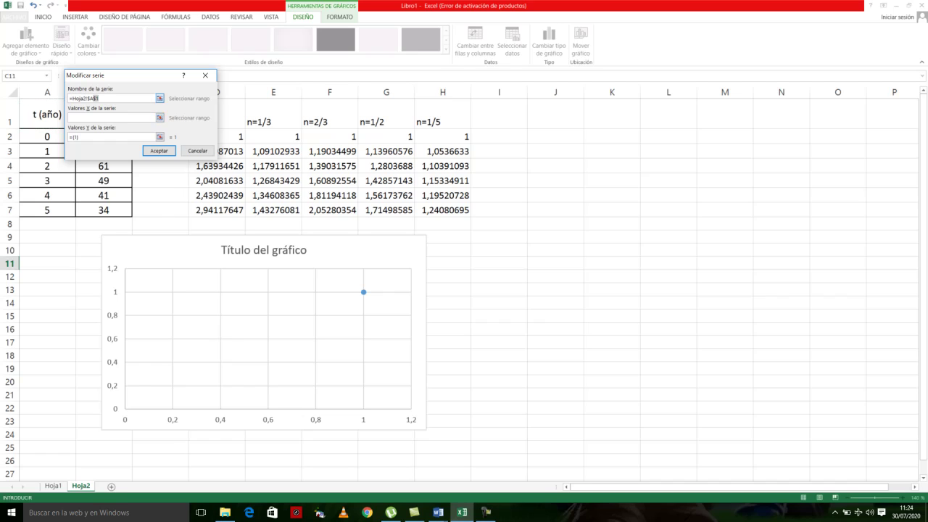
key("ctrl+a")
type("n=1/3")
left_click(160, 117)
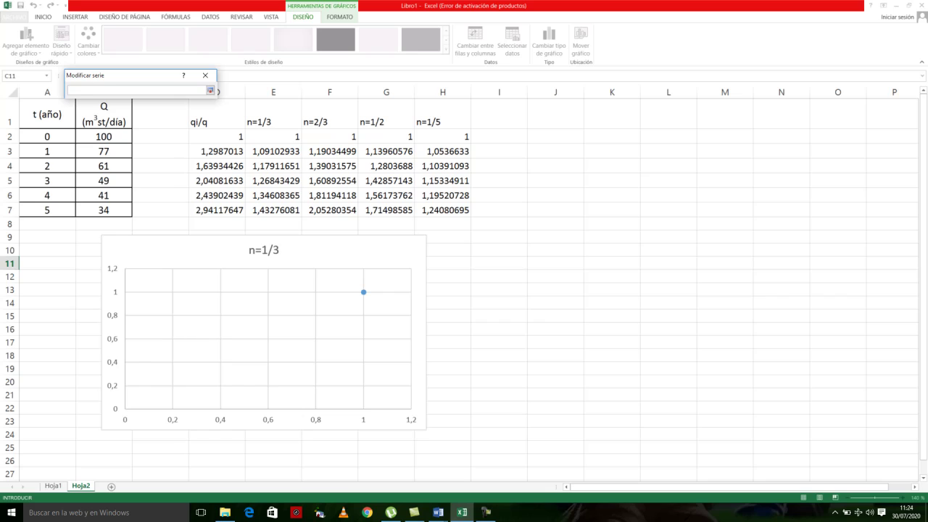
left_click_drag(47, 209, 66, 136)
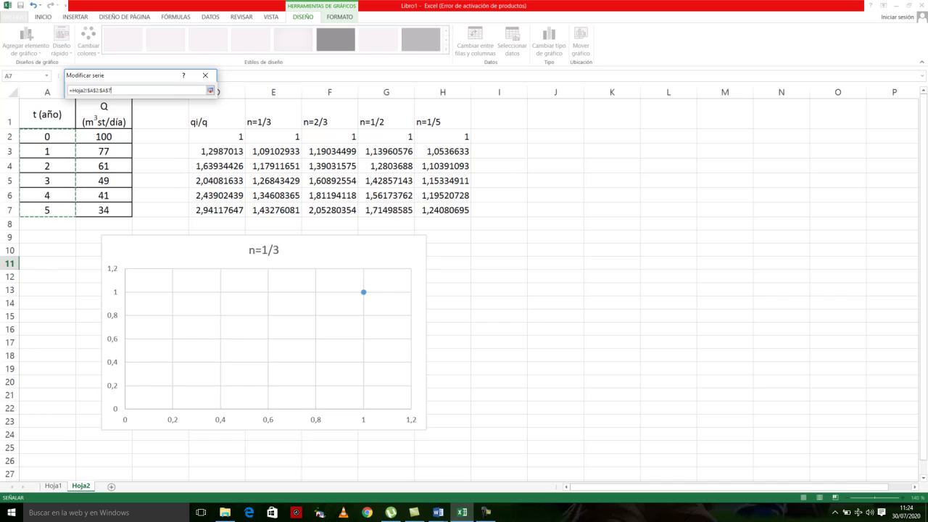
left_click(210, 90)
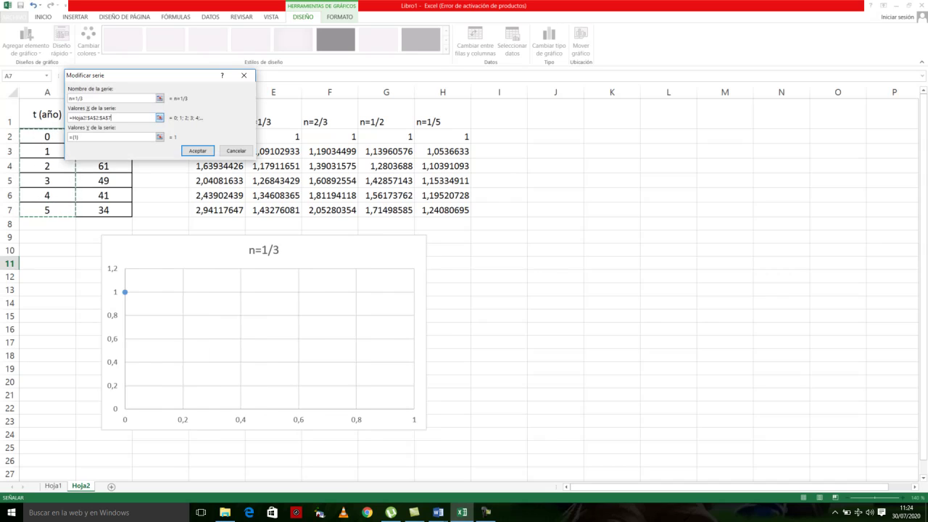
left_click(159, 136)
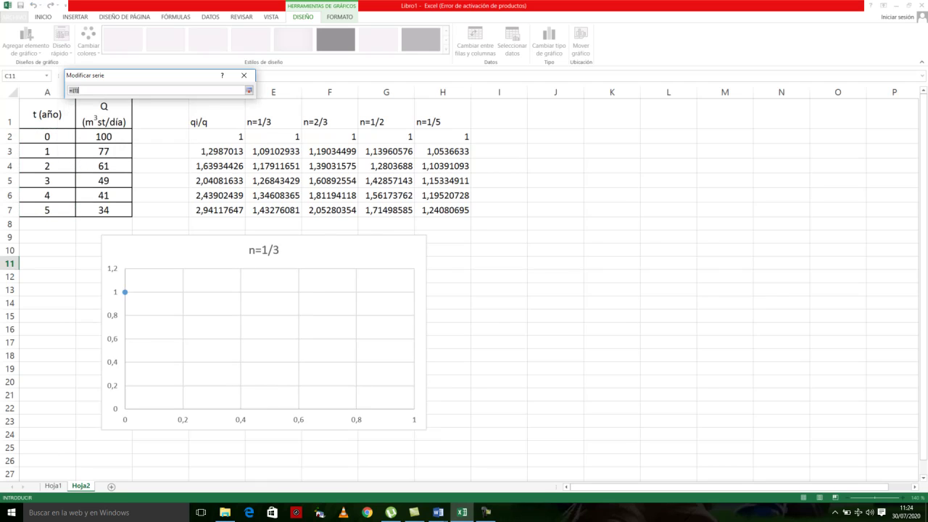
left_click_drag(273, 209, 274, 136)
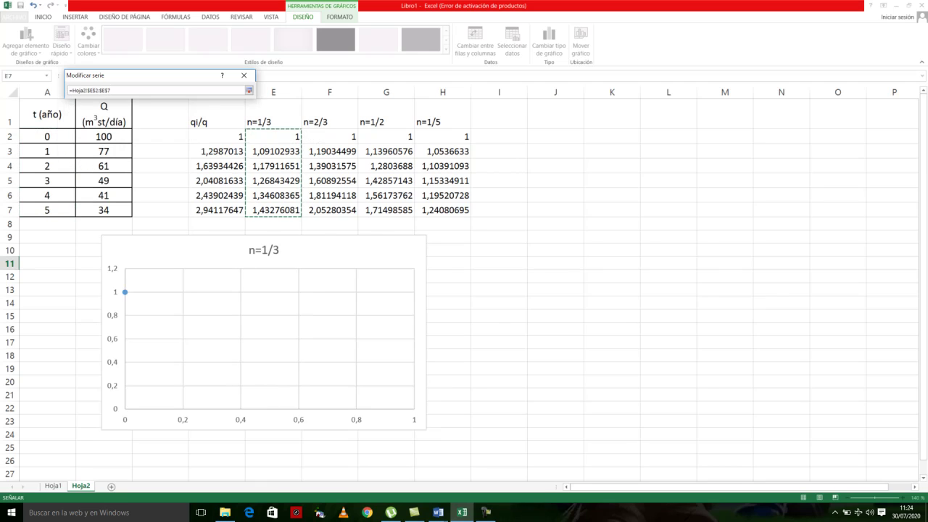
left_click(249, 90)
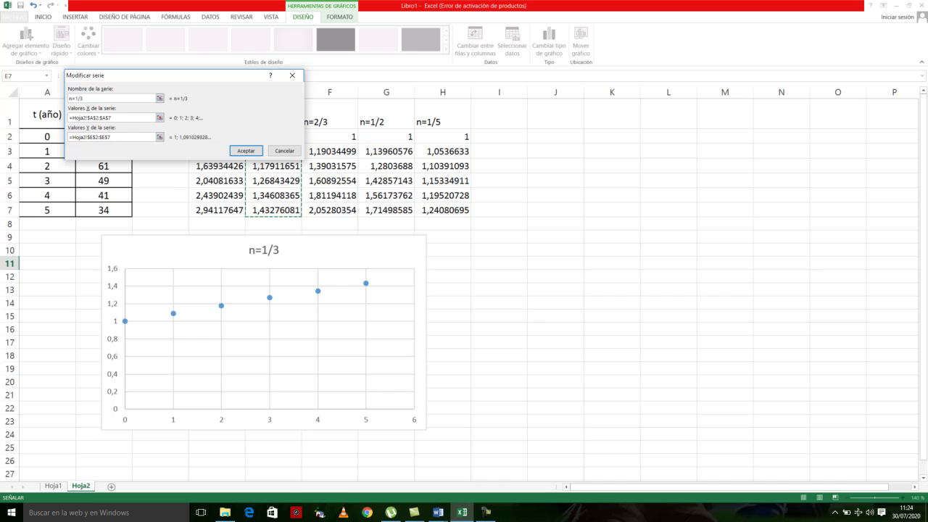
left_click(246, 150)
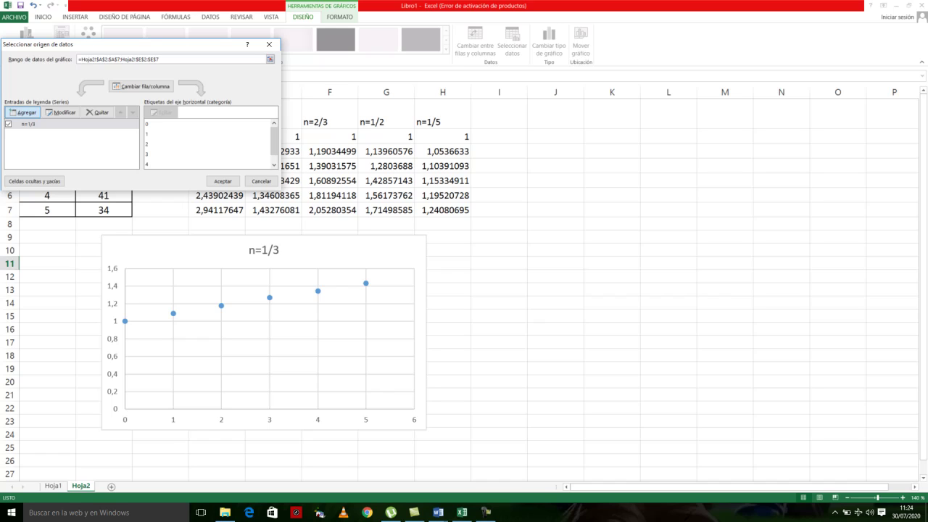
Step: Add a second chart series named n=2/3 with X values from A2:A7 and Y values from F2:F7
key("Return")
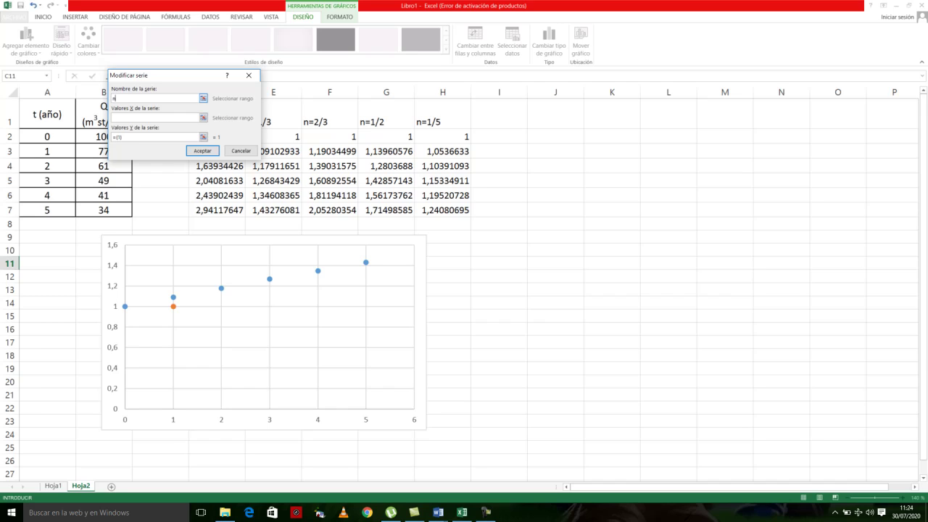
type("n=2/3")
left_click(203, 118)
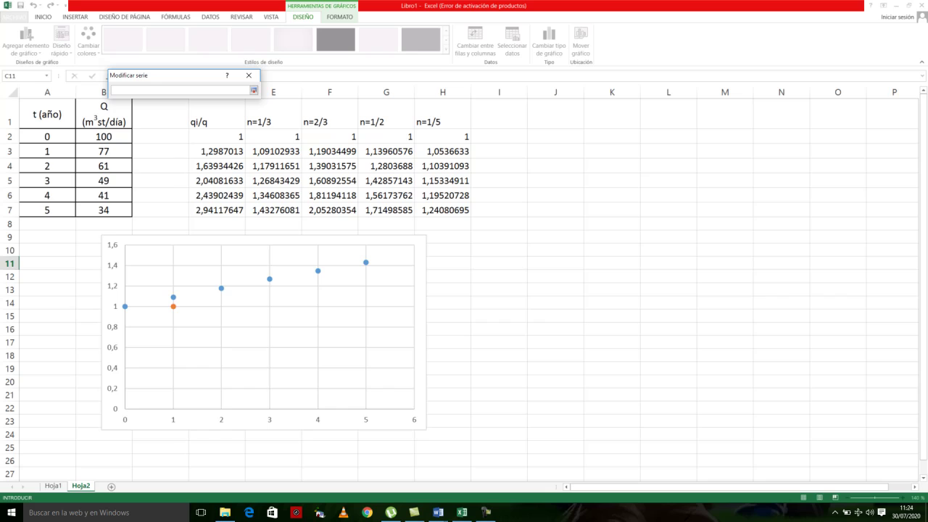
left_click_drag(47, 210, 68, 134)
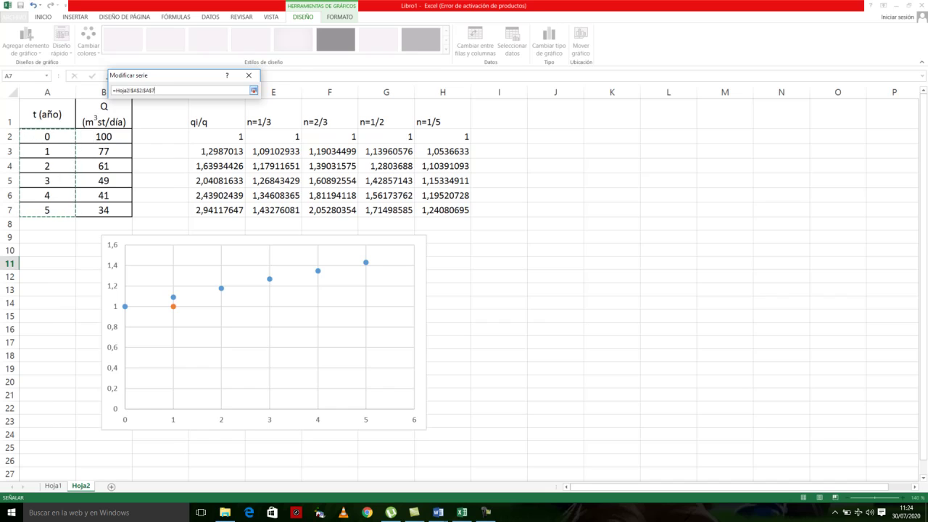
left_click(253, 90)
left_click(203, 137)
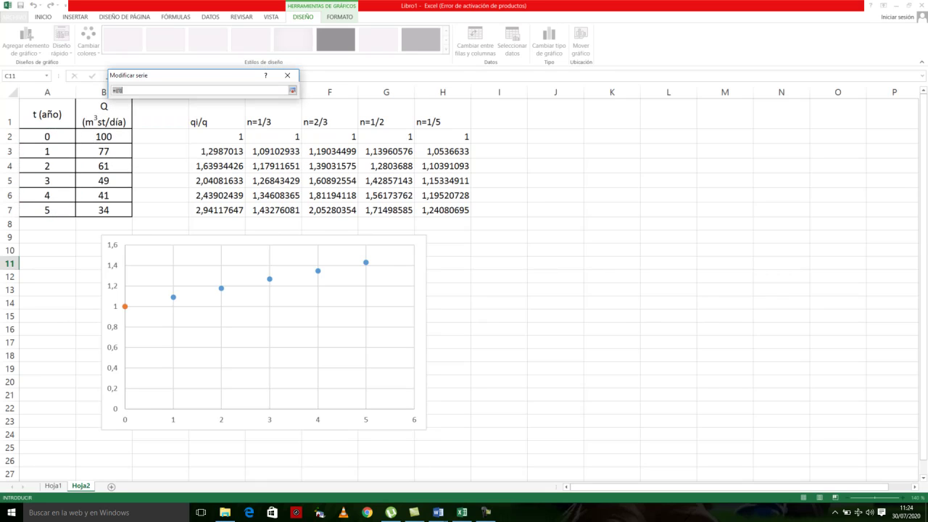
left_click_drag(330, 210, 359, 137)
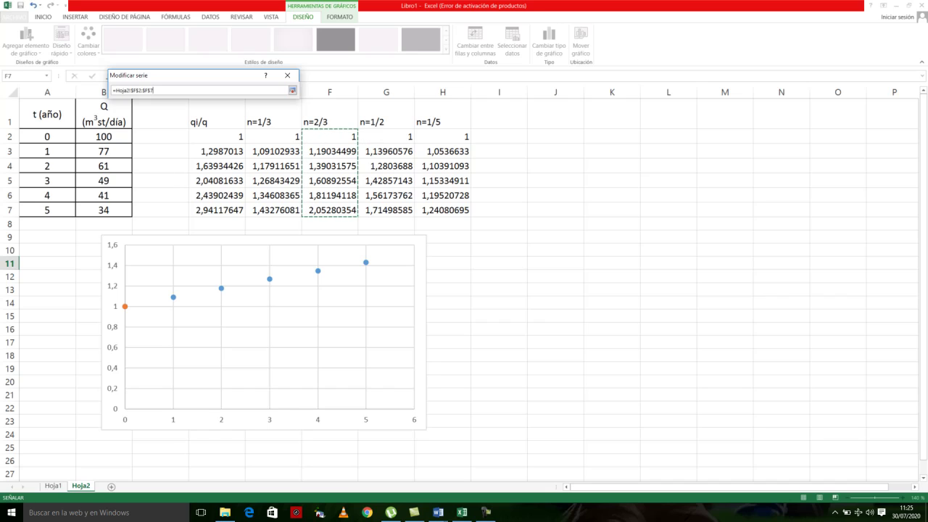
left_click(292, 89)
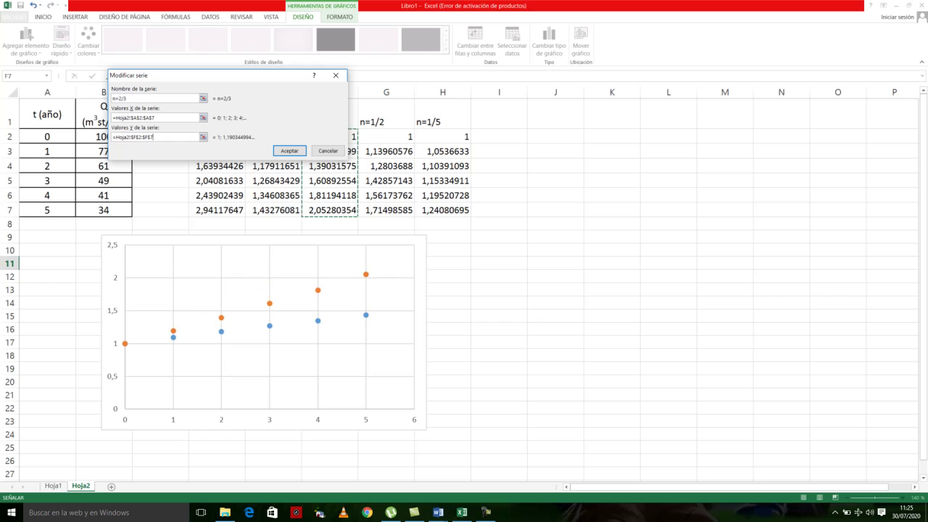
key("Return")
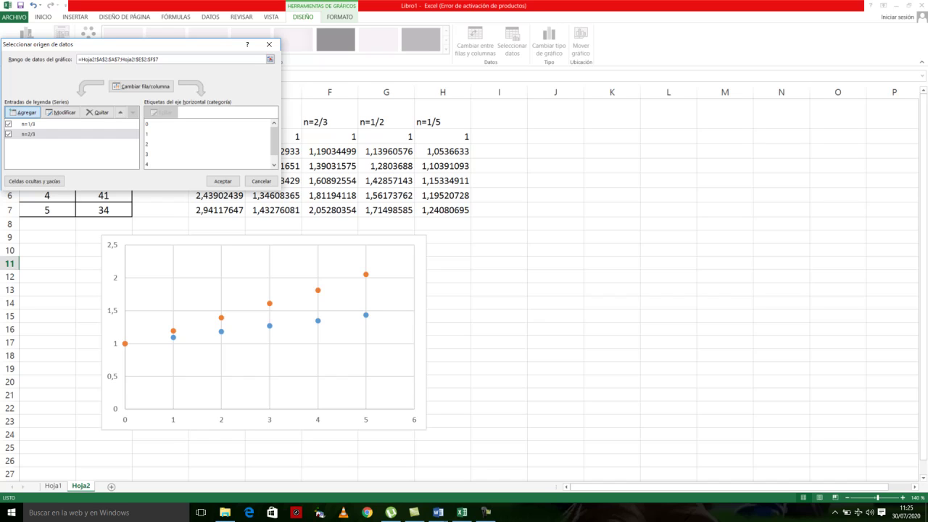
Step: Add a third chart series named n=1/2 with X values from A2:A7 and Y values from G2:G7
key("Delete")
key("alt+a")
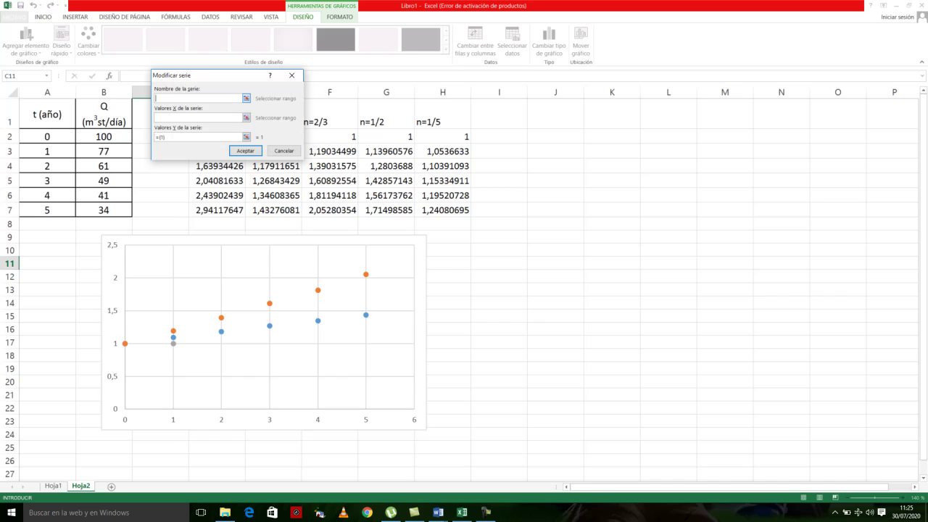
type("n=1/2")
left_click(246, 118)
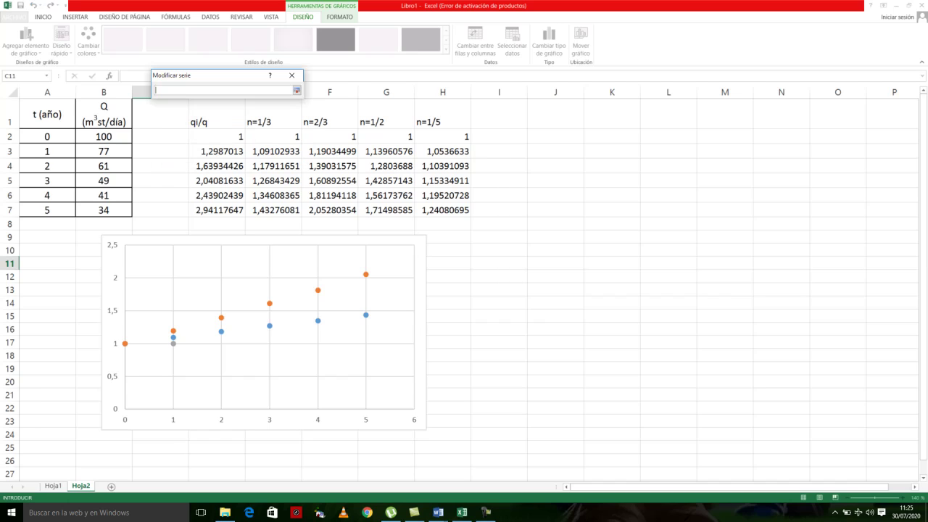
left_click_drag(47, 209, 47, 136)
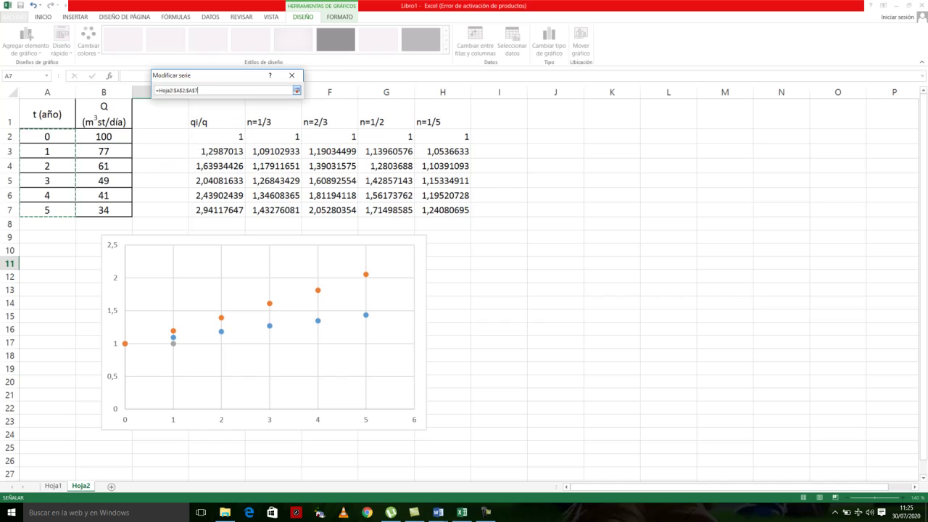
left_click(296, 90)
left_click(247, 136)
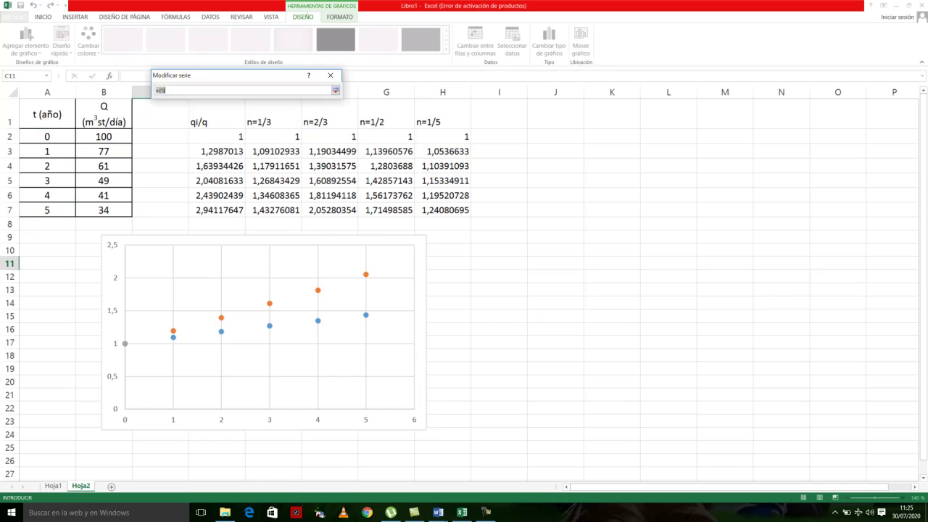
left_click_drag(386, 209, 386, 137)
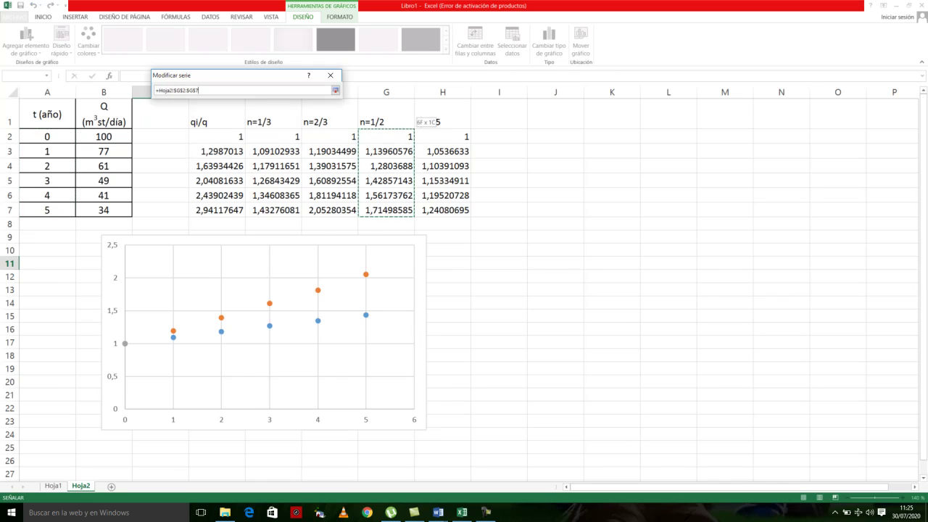
left_click(335, 90)
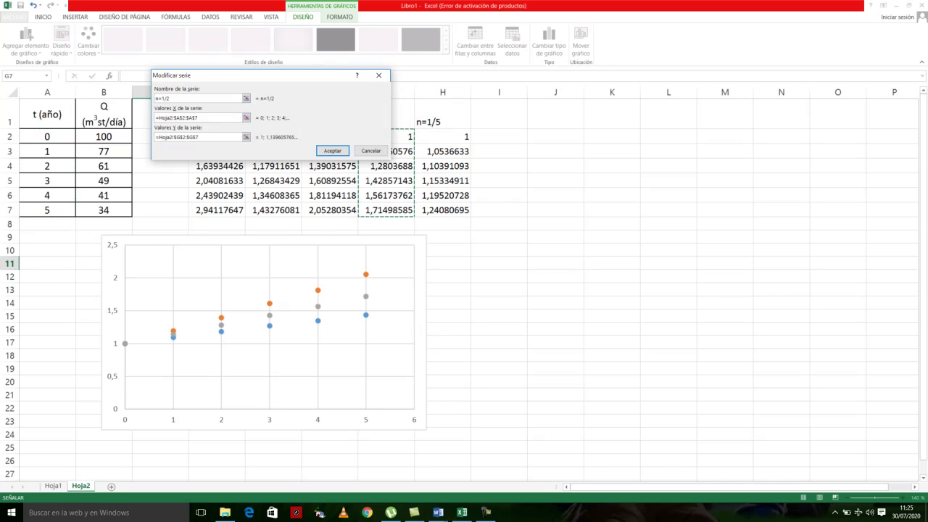
left_click(329, 151)
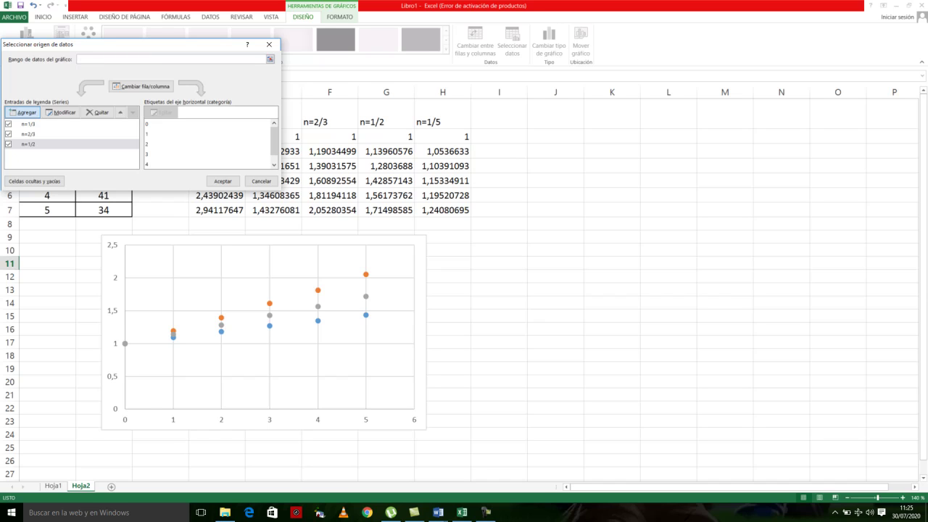
Step: Start a fourth chart series named n=1/5 with its X values taken from H2:H7
key("Return")
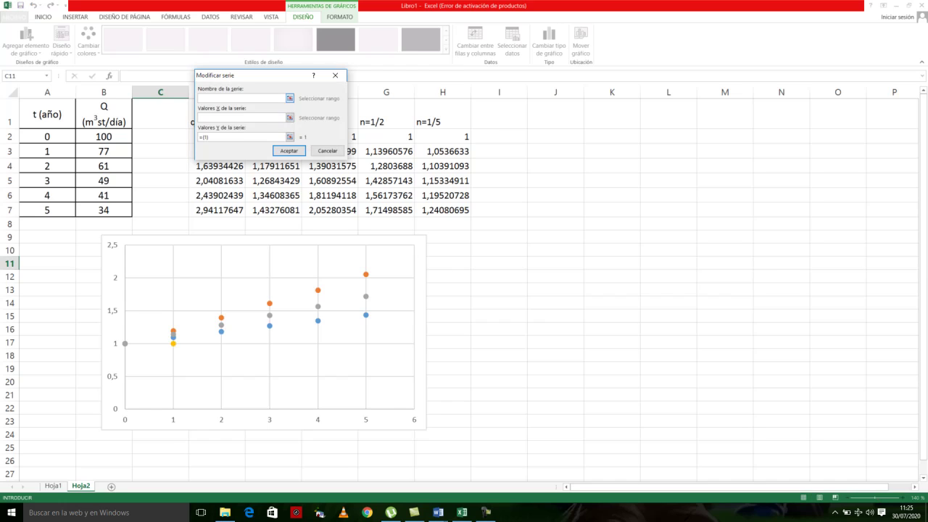
type("=1/5")
left_click(289, 117)
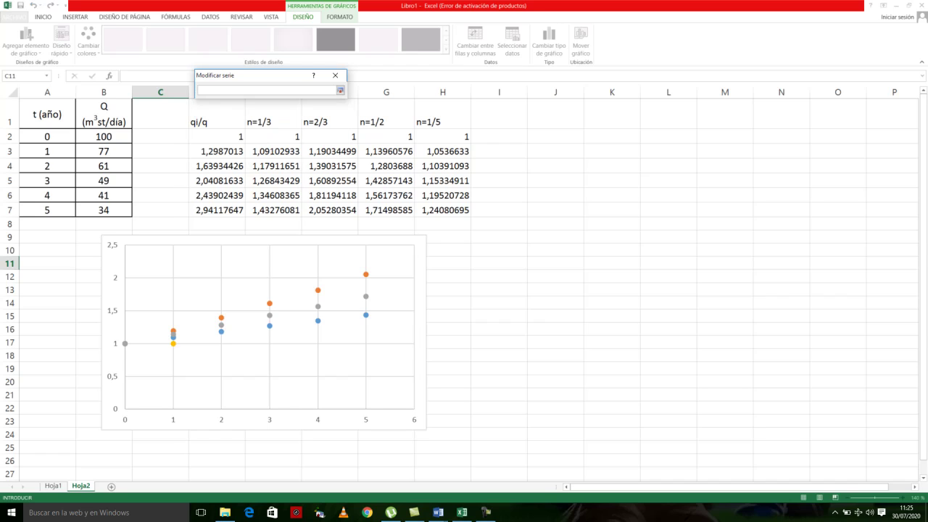
left_click_drag(47, 210, 47, 136)
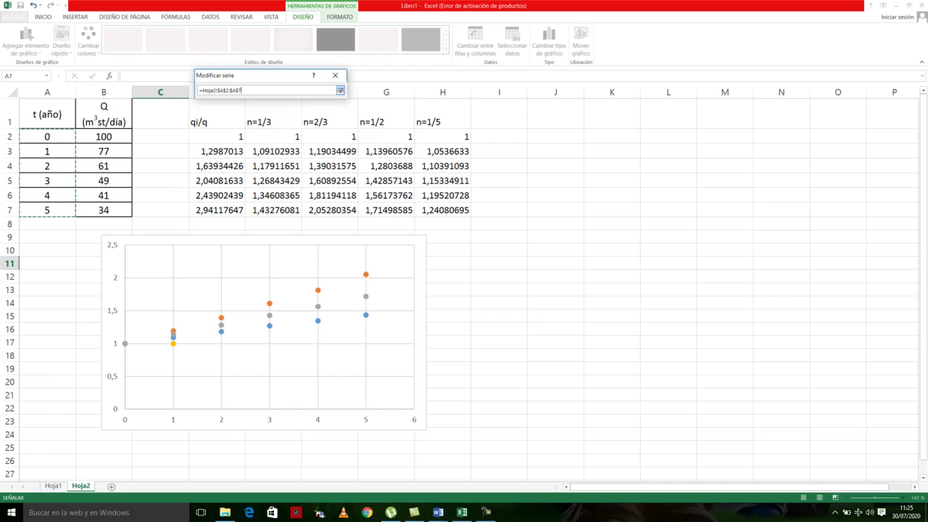
left_click(340, 90)
left_click(289, 136)
left_click_drag(442, 210, 442, 136)
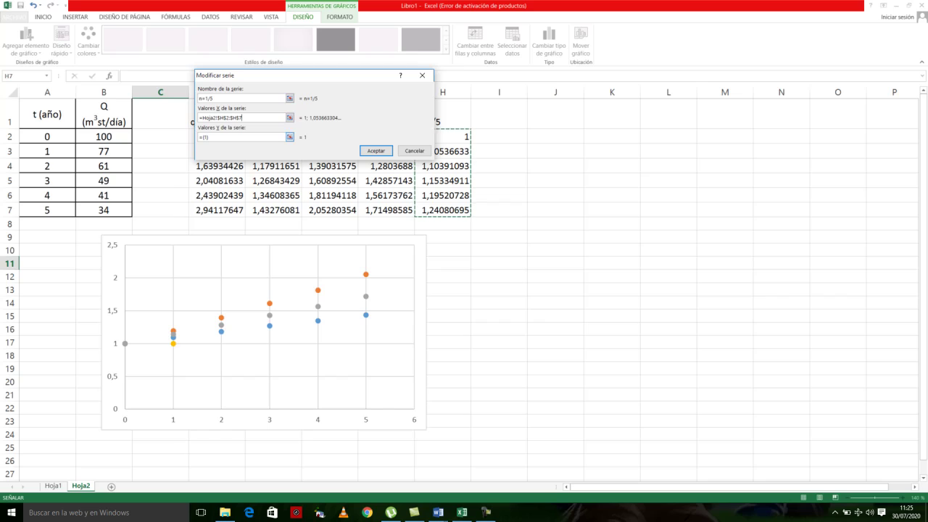
Step: Set the n=1/5 series' X values to A2:A7 and Y values to H2:H7, and accept the chart's data source
left_click(289, 117)
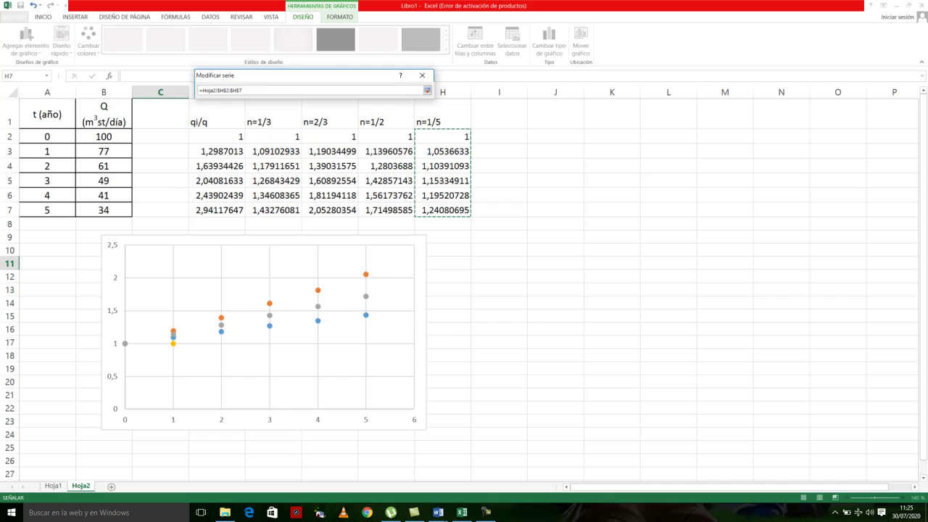
left_click_drag(47, 137, 47, 209)
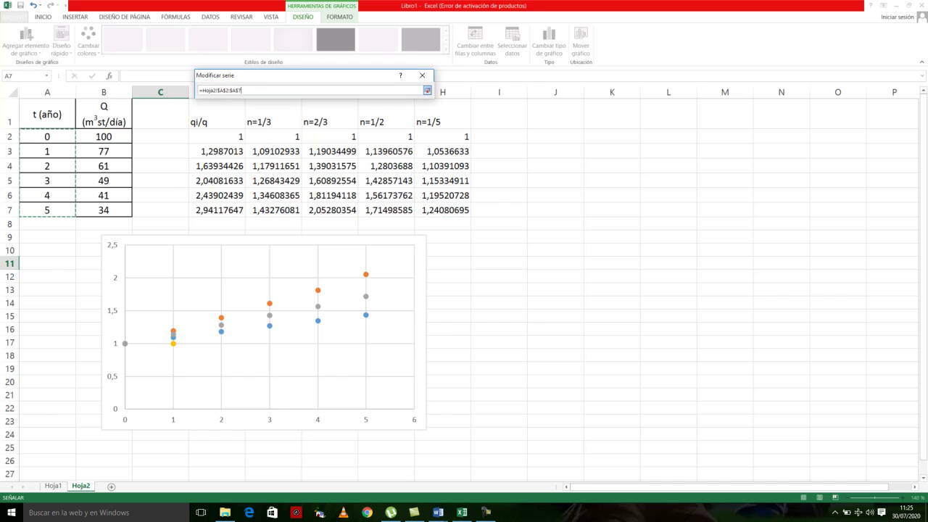
left_click(427, 90)
left_click(289, 137)
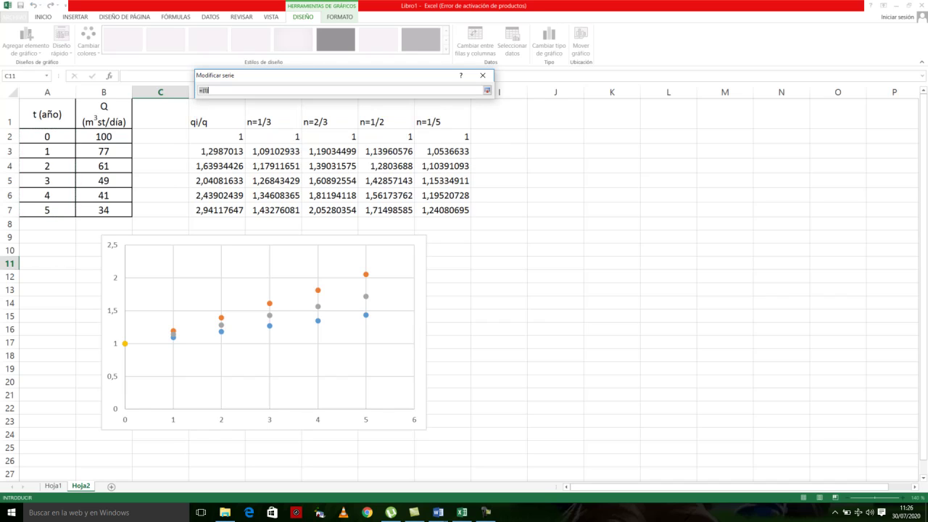
left_click_drag(439, 210, 428, 134)
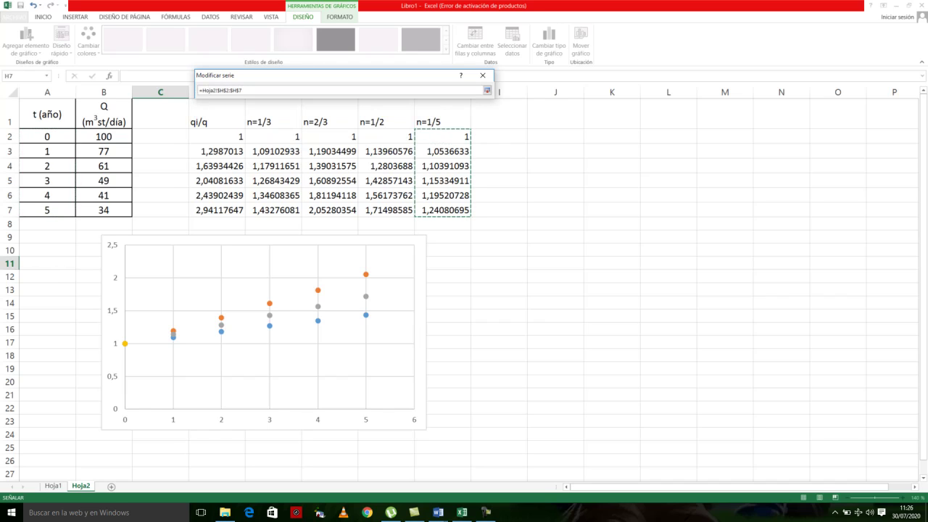
key("Return")
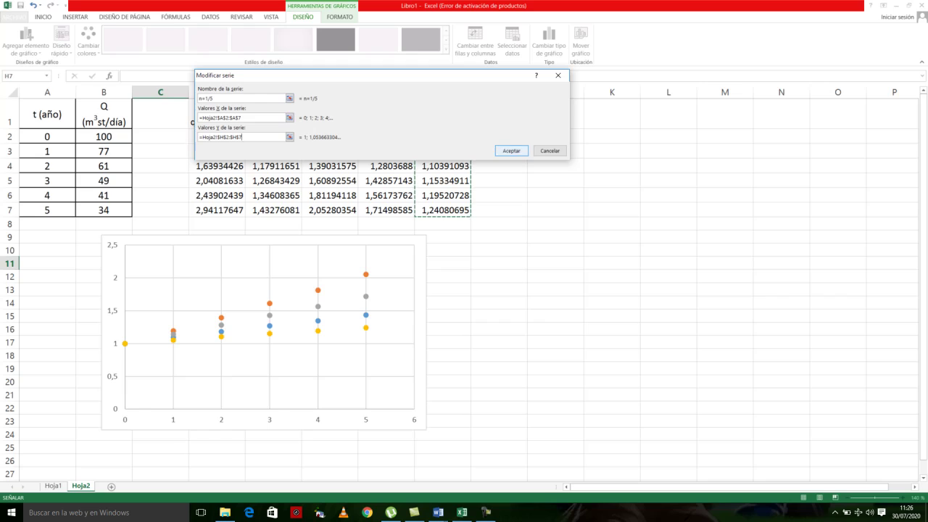
key("Return")
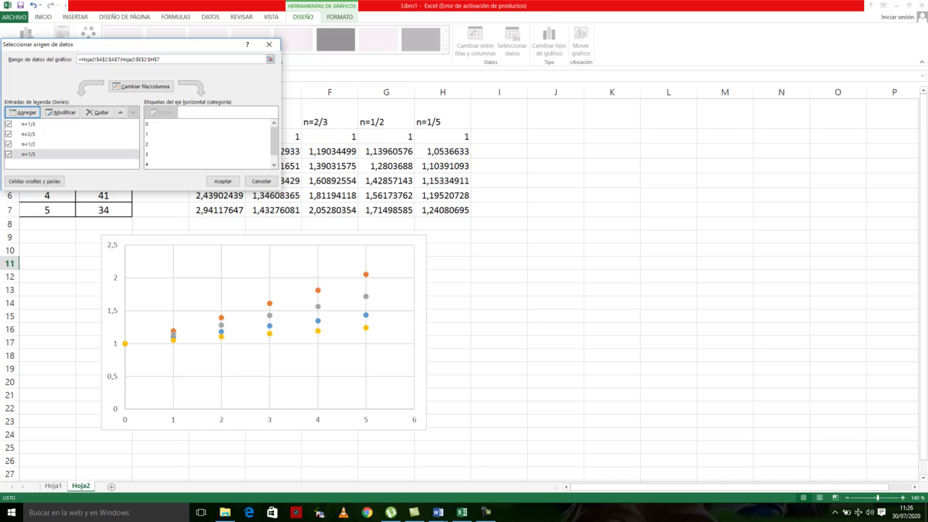
left_click(222, 181)
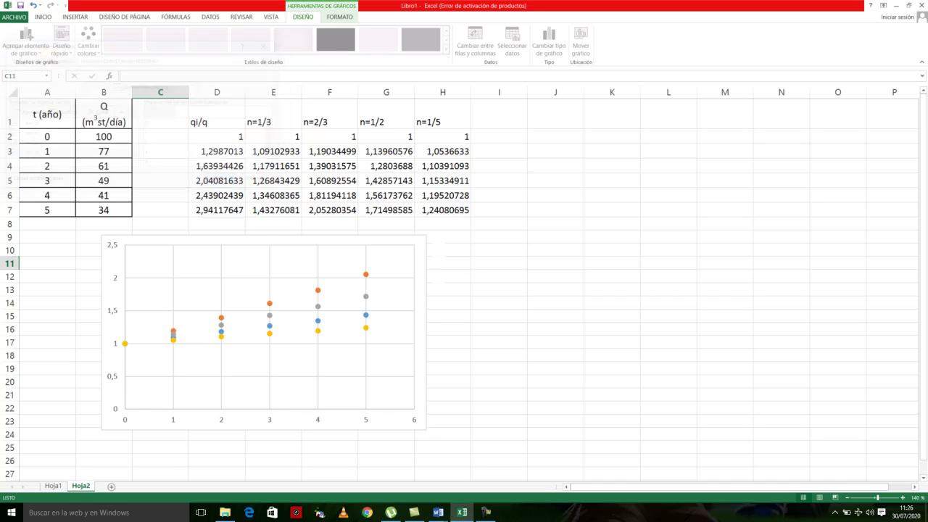
Step: Widen the chart to about column H and add a legend placed below the plot
left_click_drag(426, 332, 466, 334)
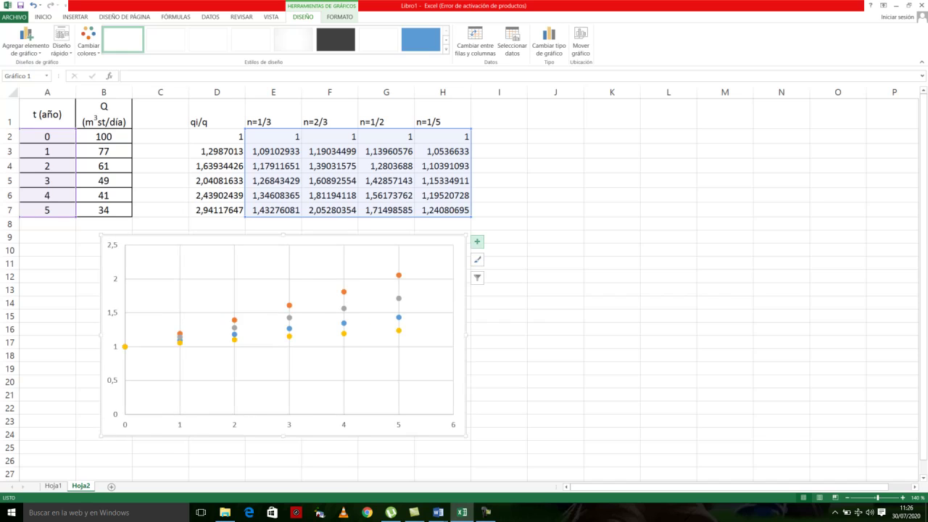
left_click(476, 242)
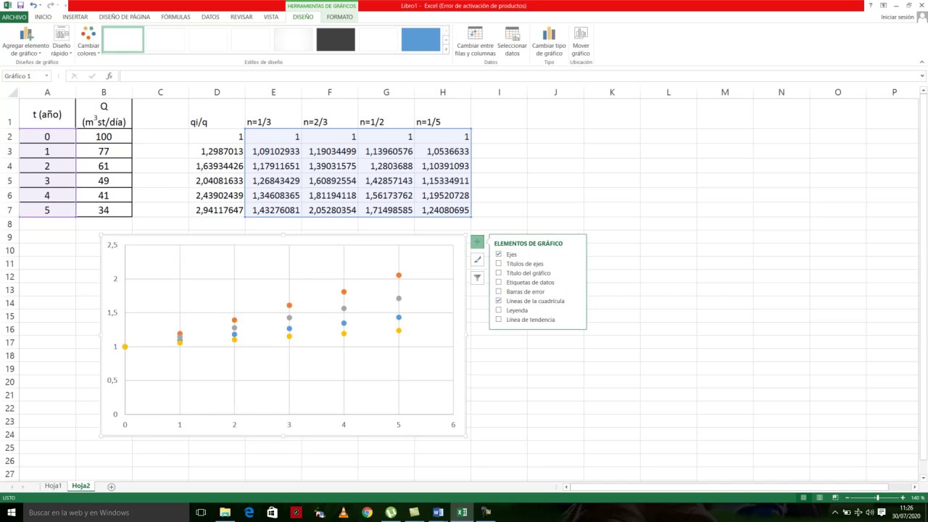
left_click(499, 310)
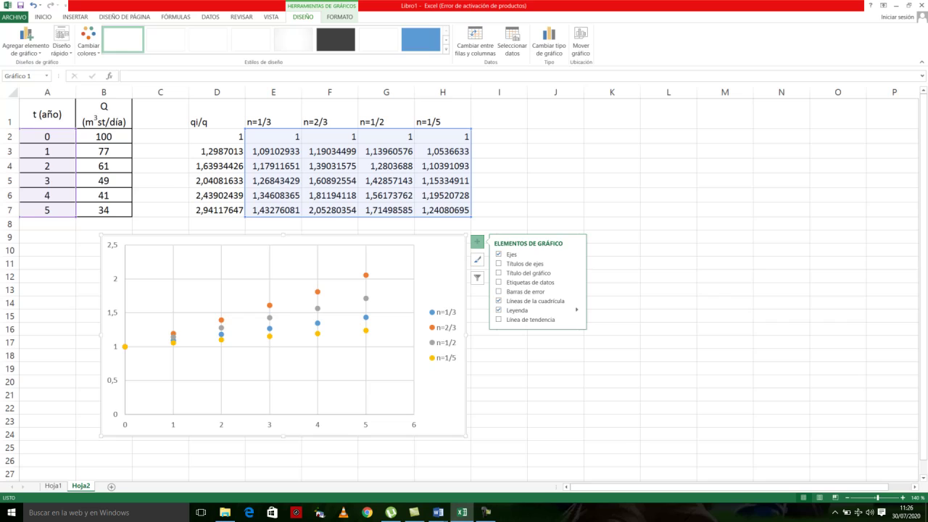
mouse_move(558, 309)
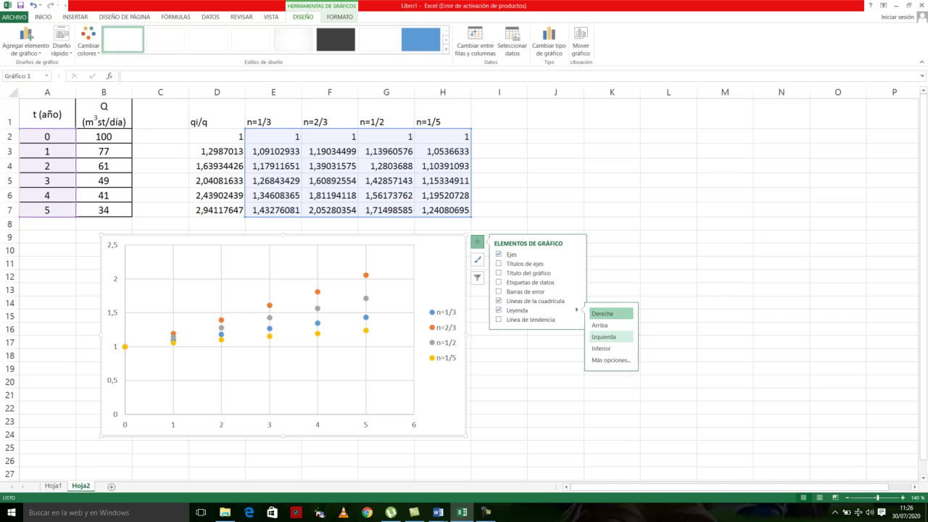
left_click(609, 349)
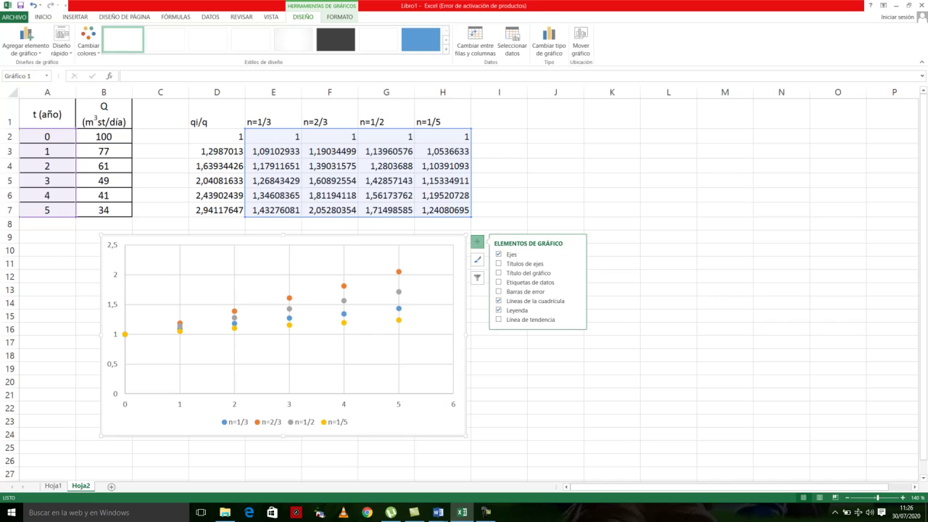
Step: Add a linear trendline with equation and R² to the n=2/3 series and place its label above the line's left half
right_click(343, 285)
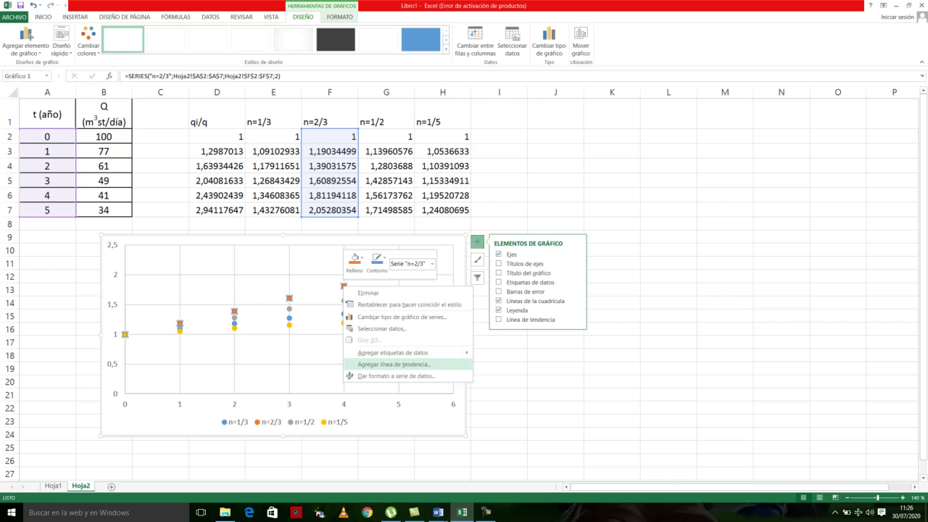
left_click(395, 364)
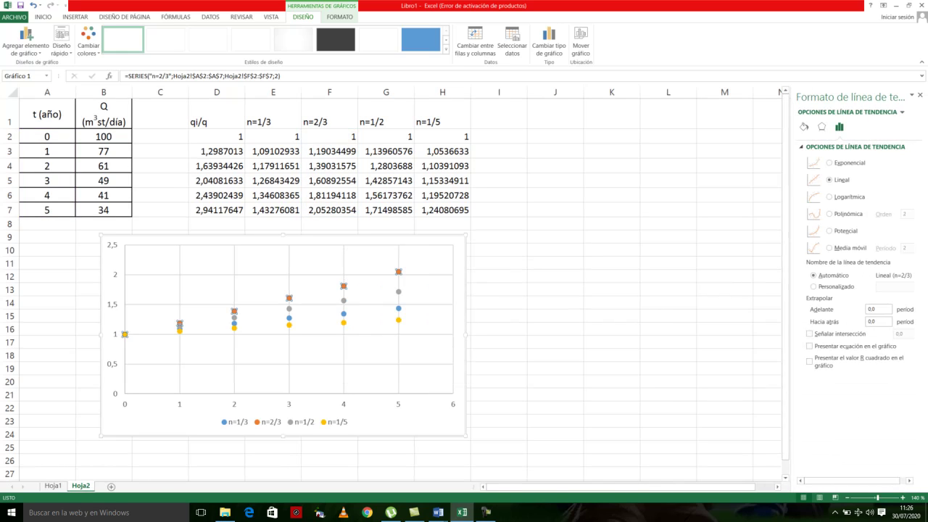
left_click(476, 242)
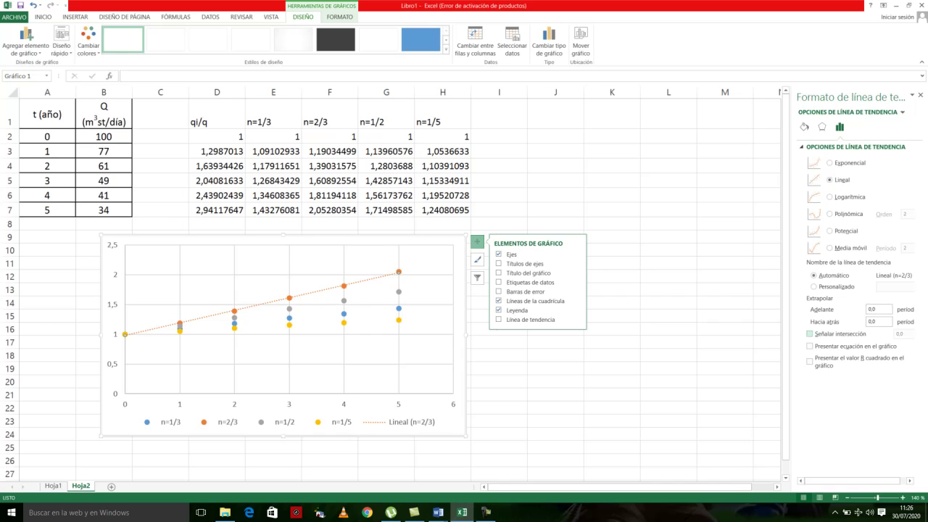
left_click(809, 346)
left_click(356, 272)
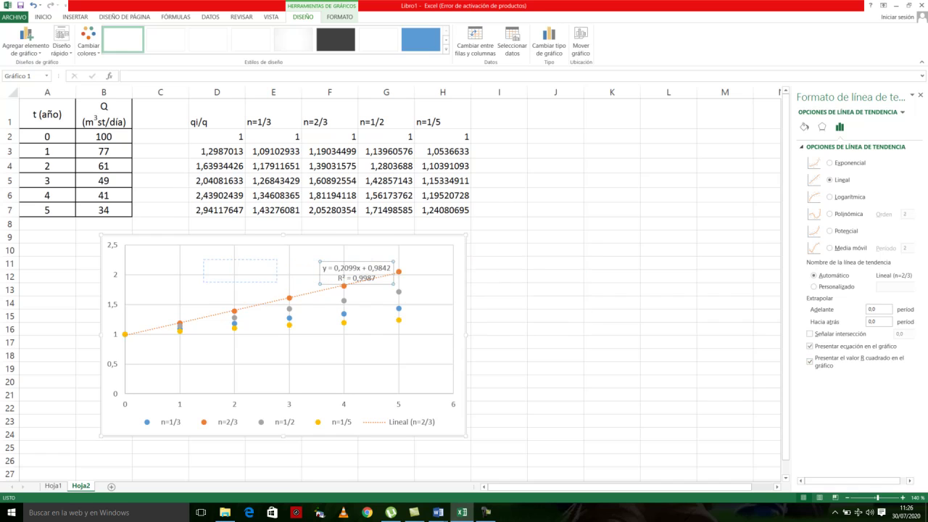
left_click_drag(356, 273, 240, 271)
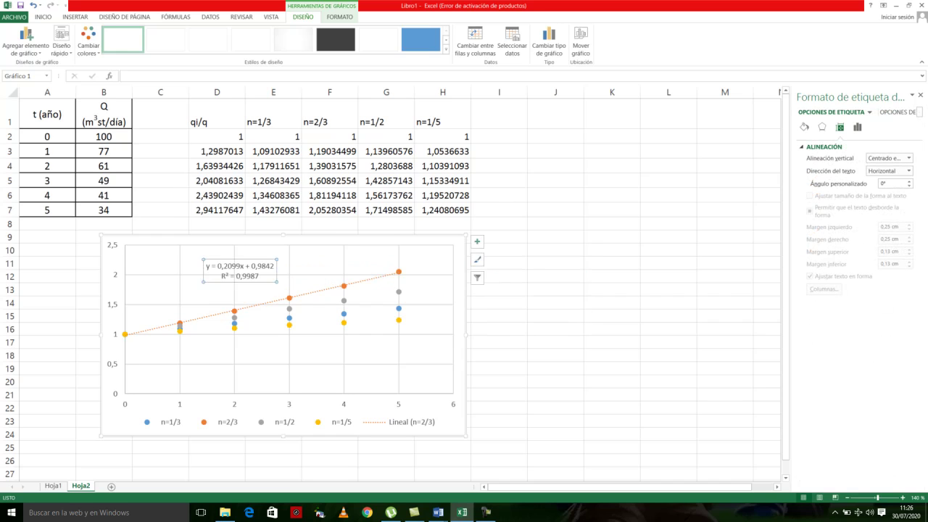
Step: Add a linear trendline with equation and R² to the n=1/2 series and move its label near the line's end
left_click(398, 292)
right_click(398, 291)
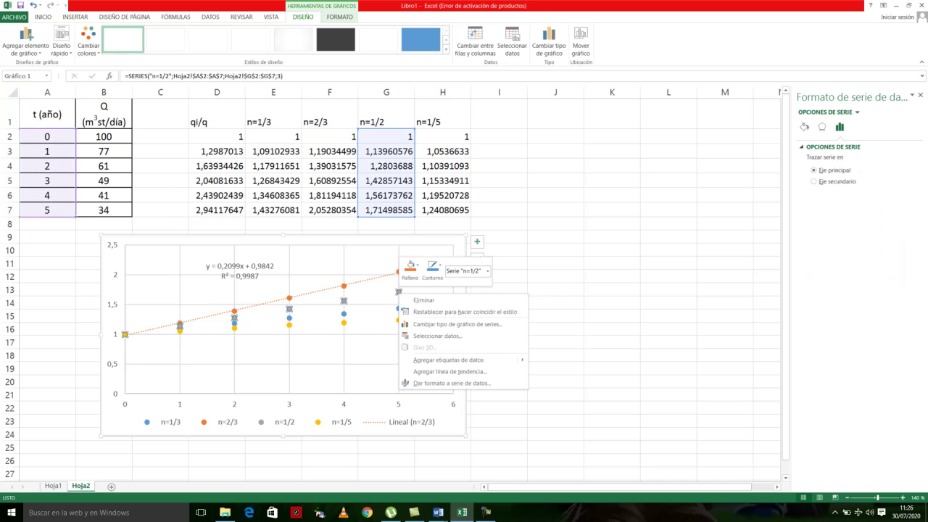
left_click(449, 371)
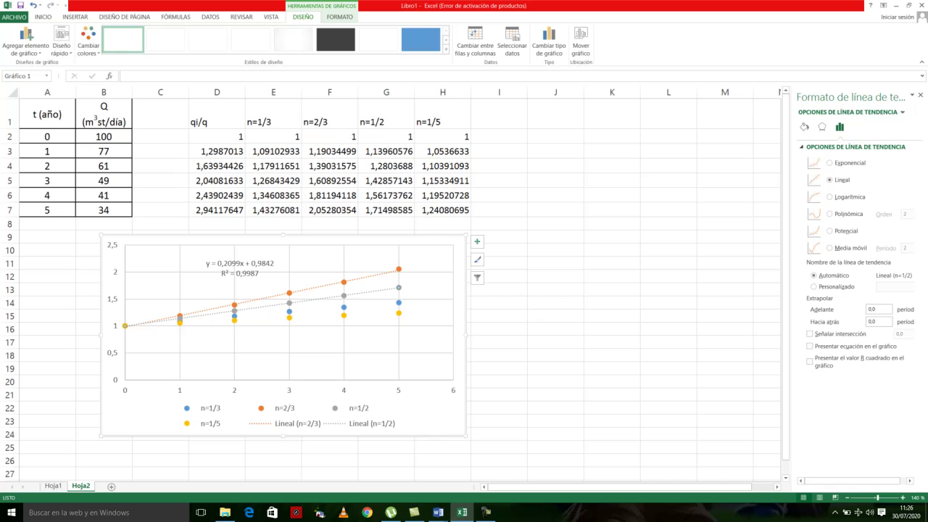
left_click(809, 345)
left_click(810, 361)
left_click(366, 288)
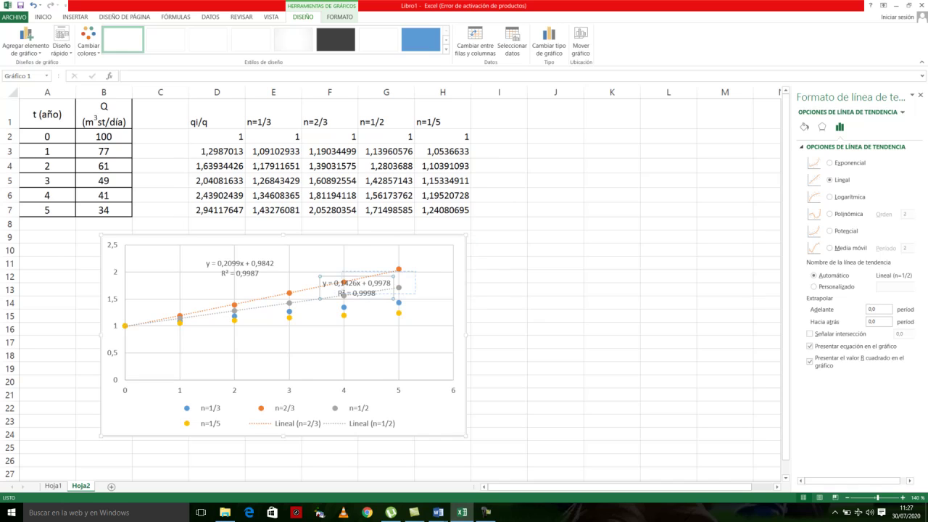
left_click_drag(366, 289, 404, 283)
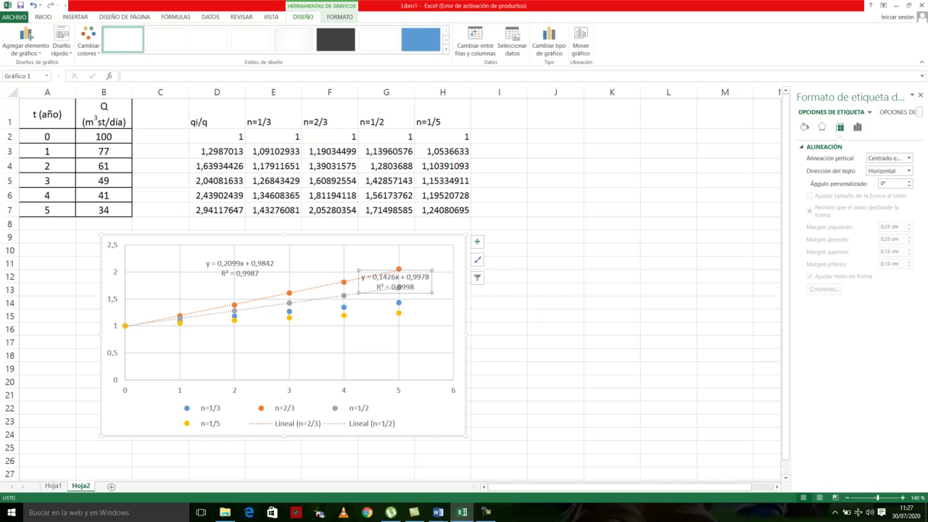
Step: Add a linear trendline with equation and R² to the n=1/3 series and move its label beside the line's end
left_click(289, 312)
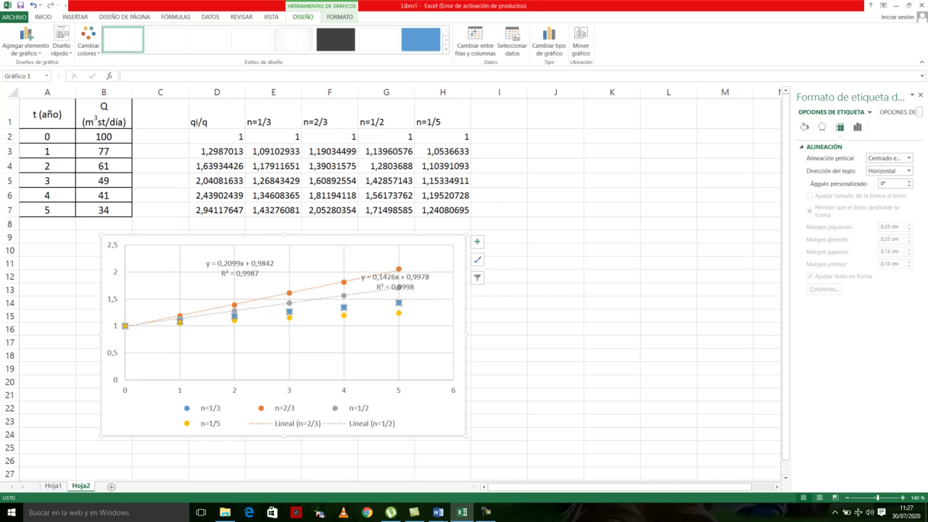
right_click(290, 312)
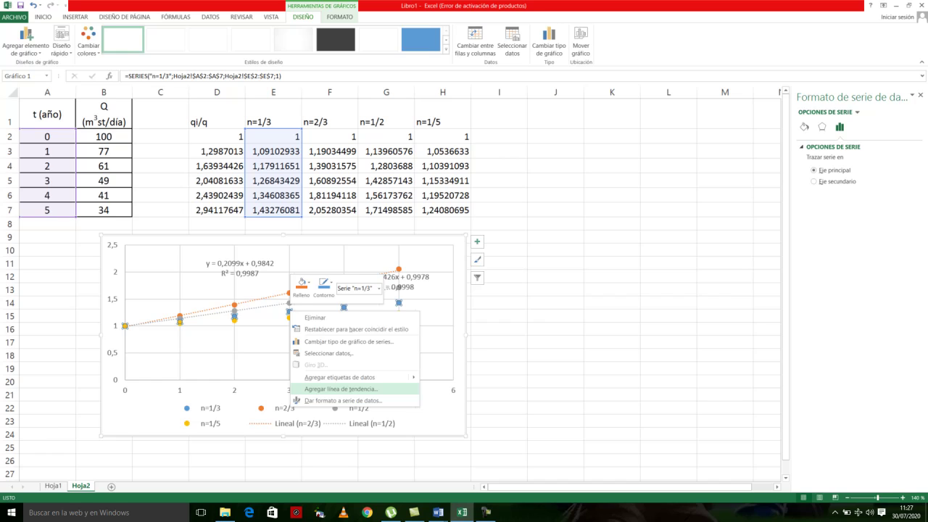
left_click(341, 388)
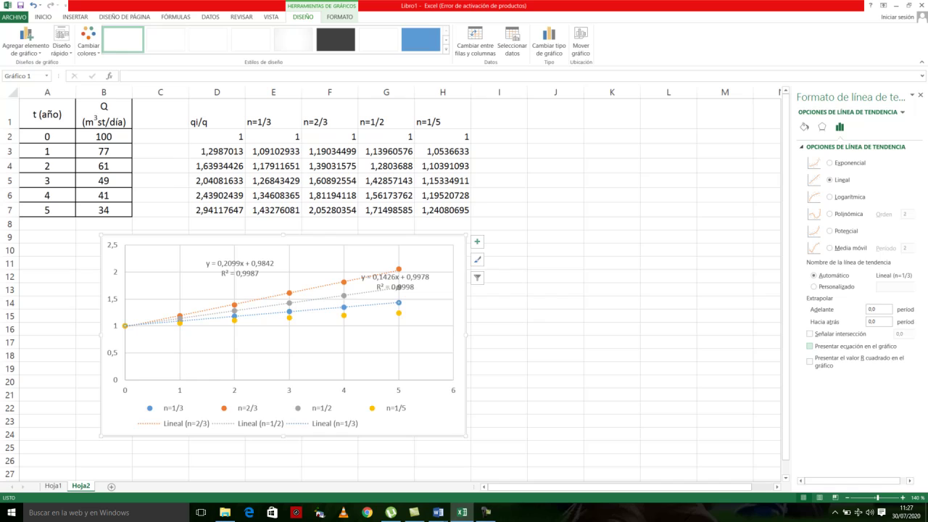
left_click(809, 345)
left_click(355, 303)
left_click_drag(355, 303, 418, 306)
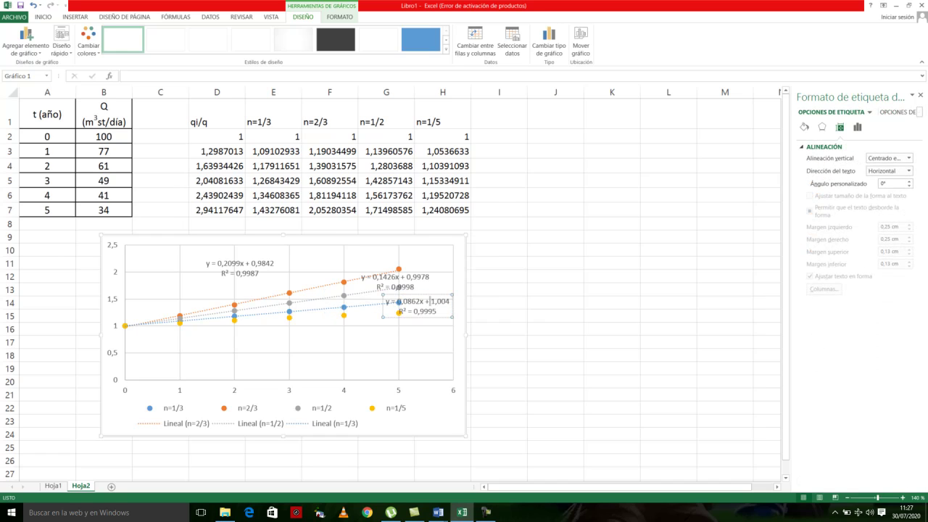
left_click(422, 301)
left_click_drag(417, 295, 424, 290)
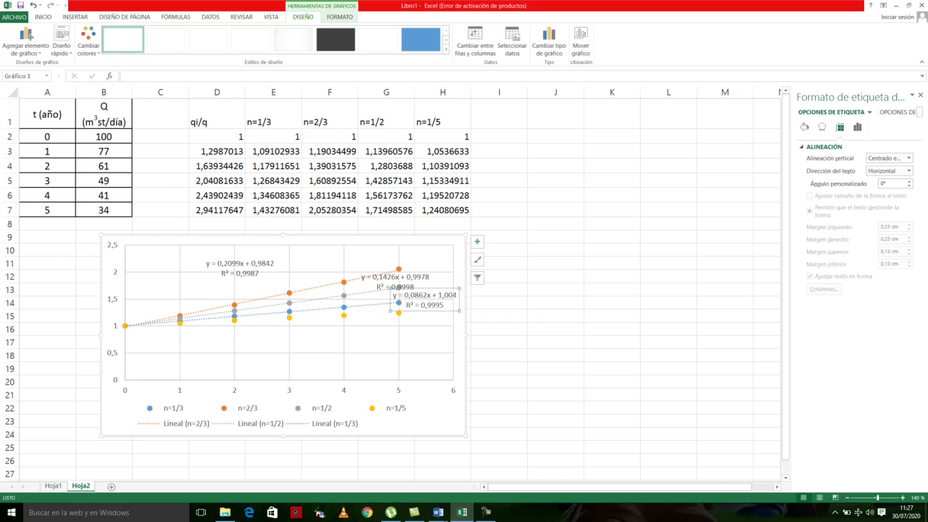
Step: Add a linear trendline with equation and R² to the n=1/5 series and place its label below the line
left_click(399, 312)
right_click(398, 313)
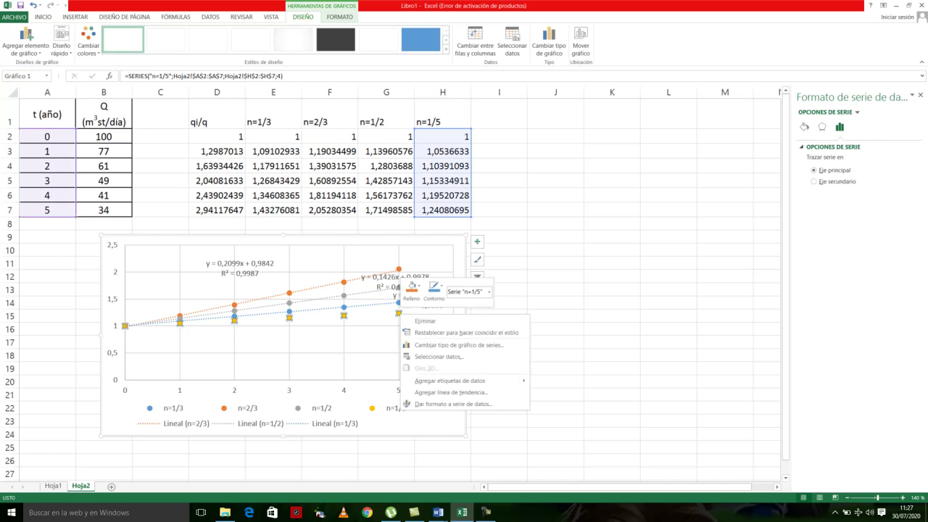
left_click(451, 392)
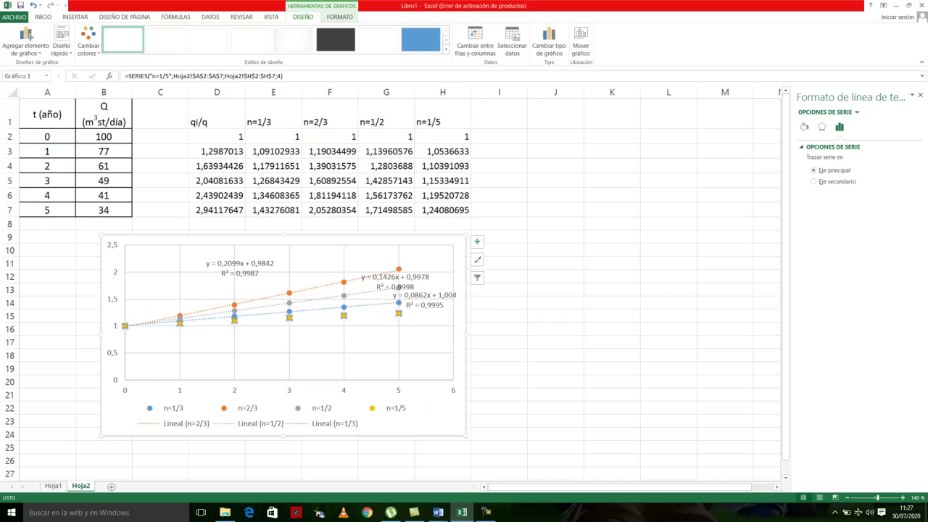
left_click(809, 346)
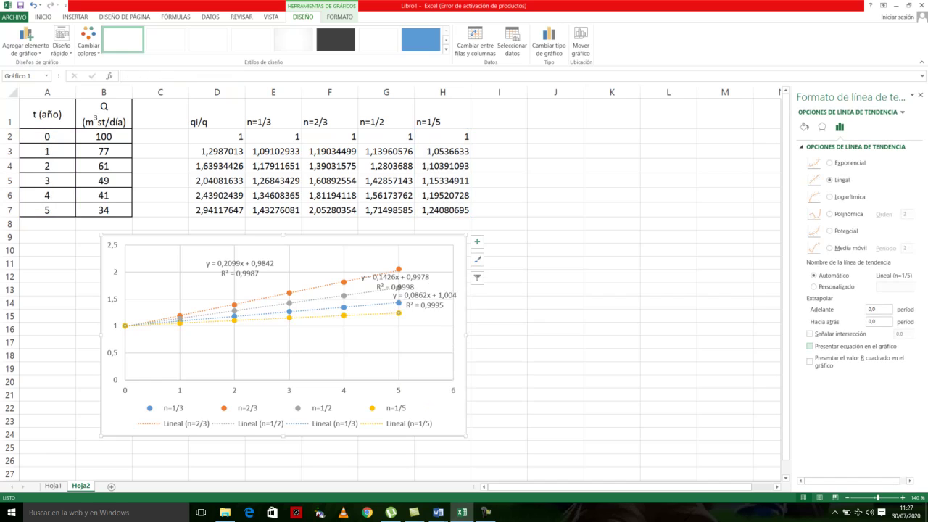
left_click(809, 360)
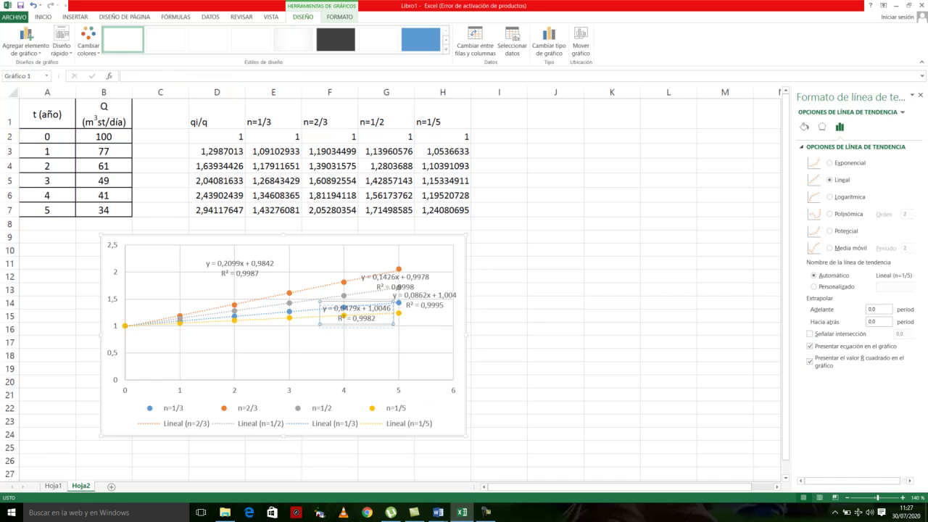
left_click_drag(356, 313, 335, 340)
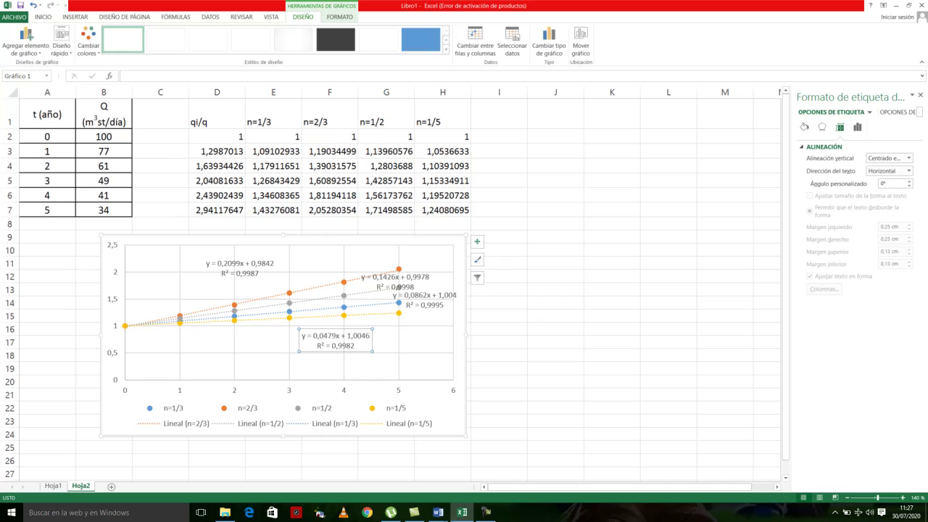
Step: Reposition the n=2/3, n=1/2 and n=1/3 equation labels so each sits closer to its trendline without overlapping the others
left_click(239, 265)
left_click_drag(239, 264, 272, 265)
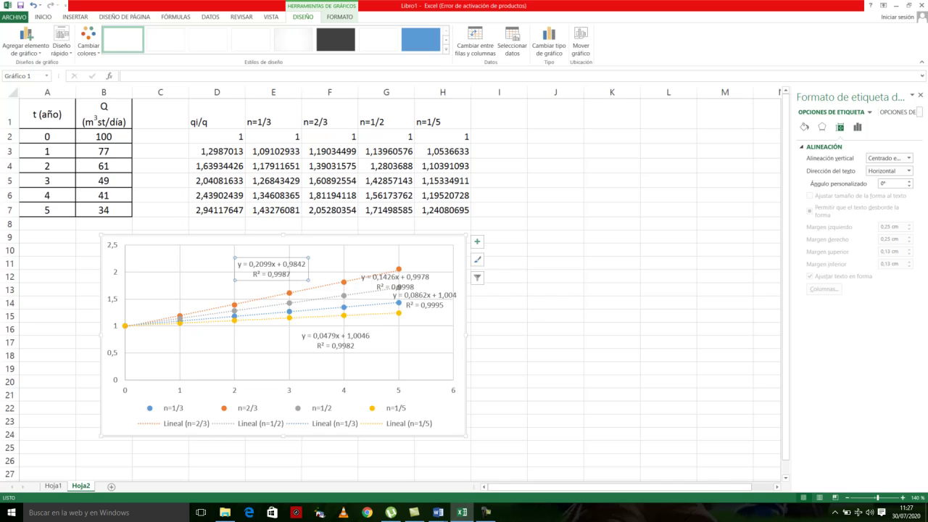
left_click(395, 282)
left_click_drag(395, 282, 405, 276)
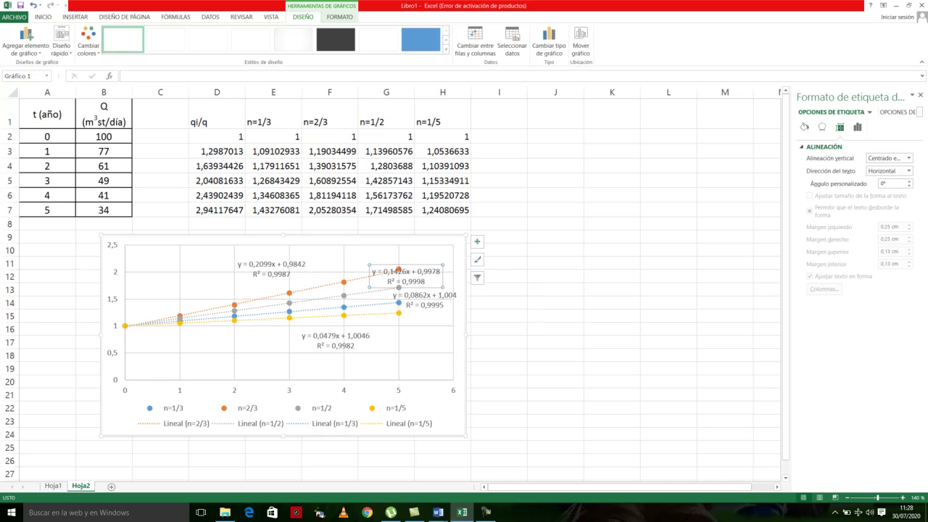
left_click(427, 305)
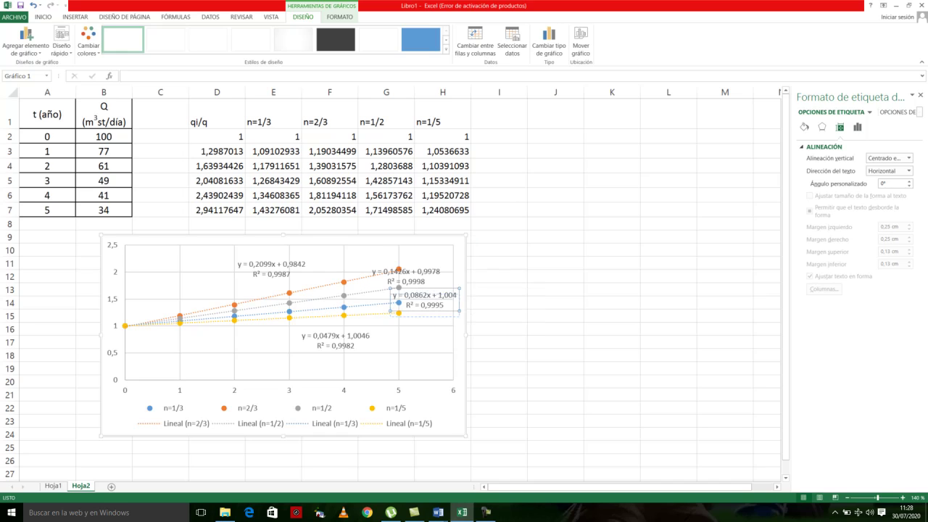
left_click_drag(427, 304, 427, 309)
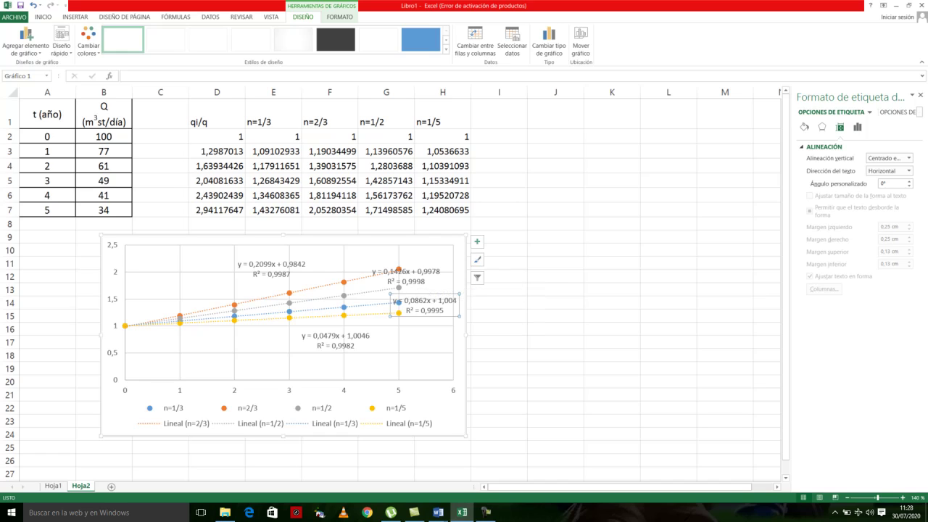
Step: Move the n=1/5 trendline's equation label up so it sits just beneath its line
left_click(336, 335)
left_click_drag(336, 335, 335, 325)
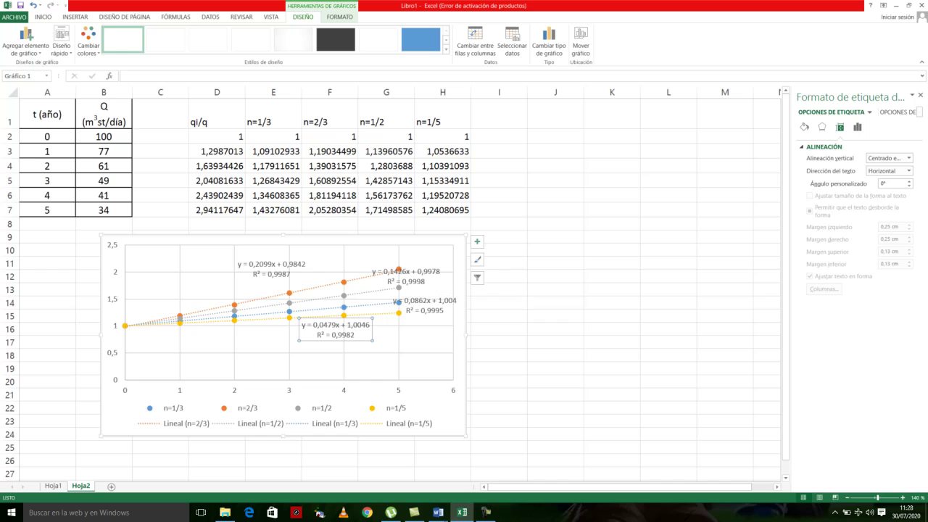
Step: Compare the equations and R² values of the four trendlines against the data table
scroll(420, 286, "down", 1)
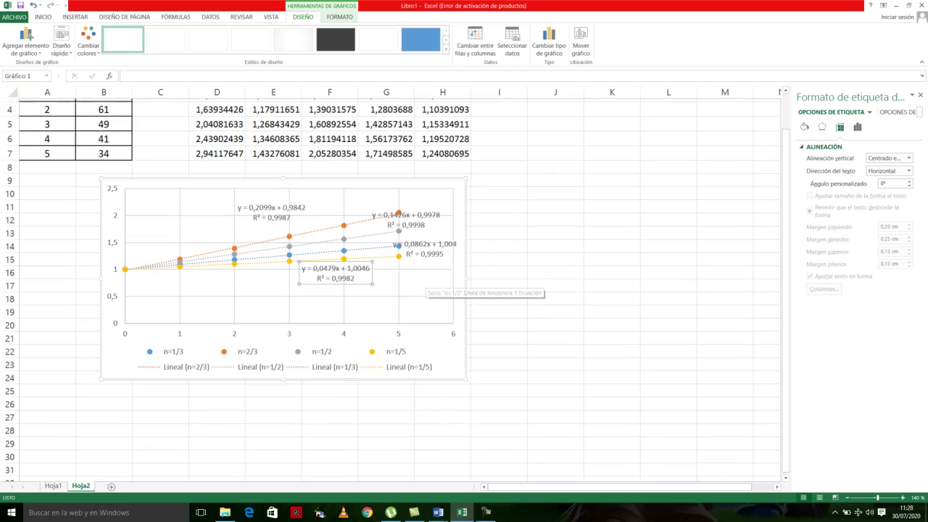
scroll(397, 287, "up", 1)
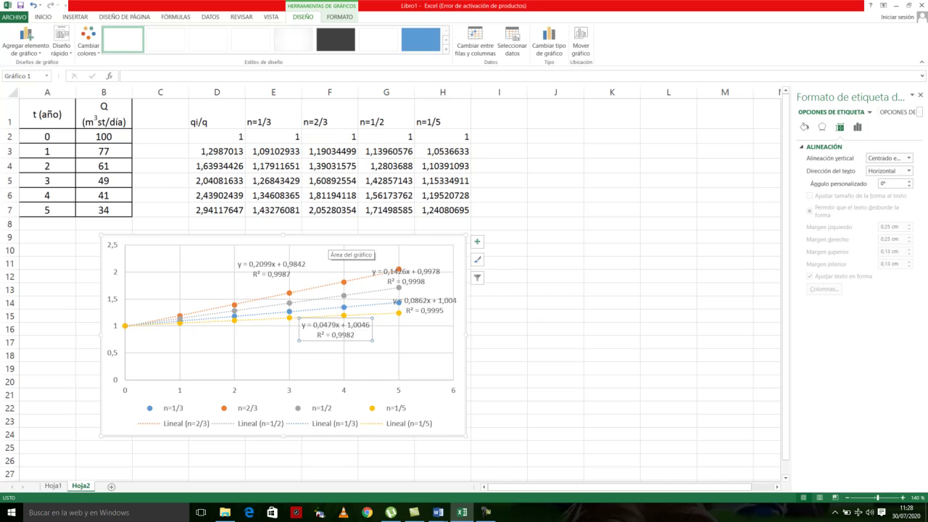
scroll(376, 275, "down", 1)
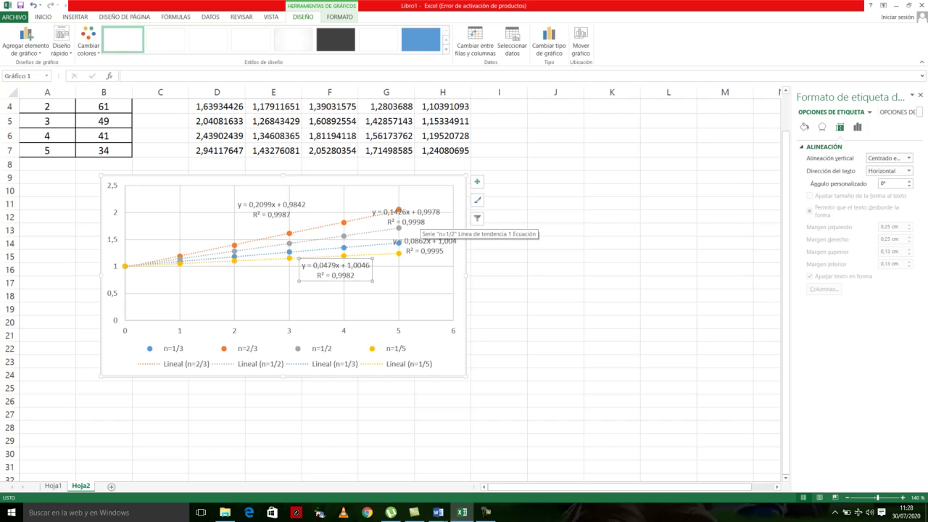
scroll(418, 231, "down", 1)
scroll(419, 231, "up", 2)
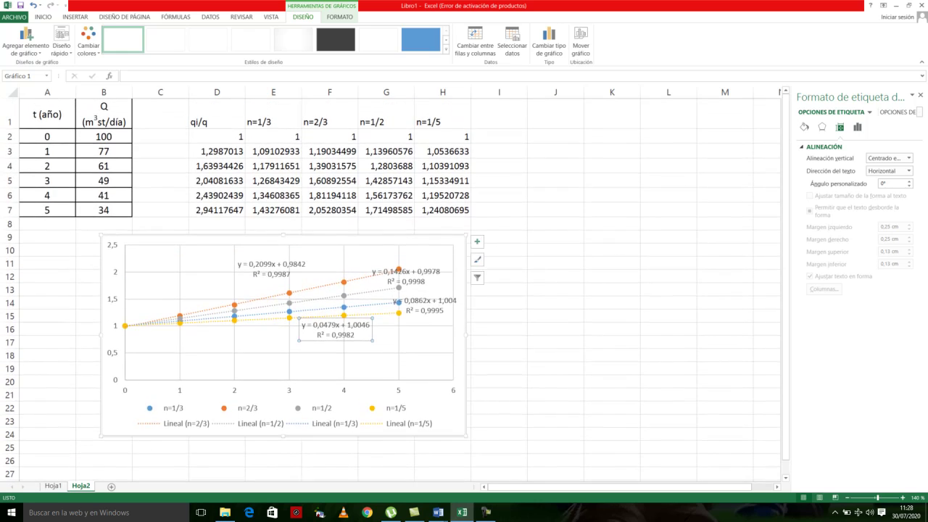
scroll(335, 294, "down", 1)
scroll(335, 294, "up", 1)
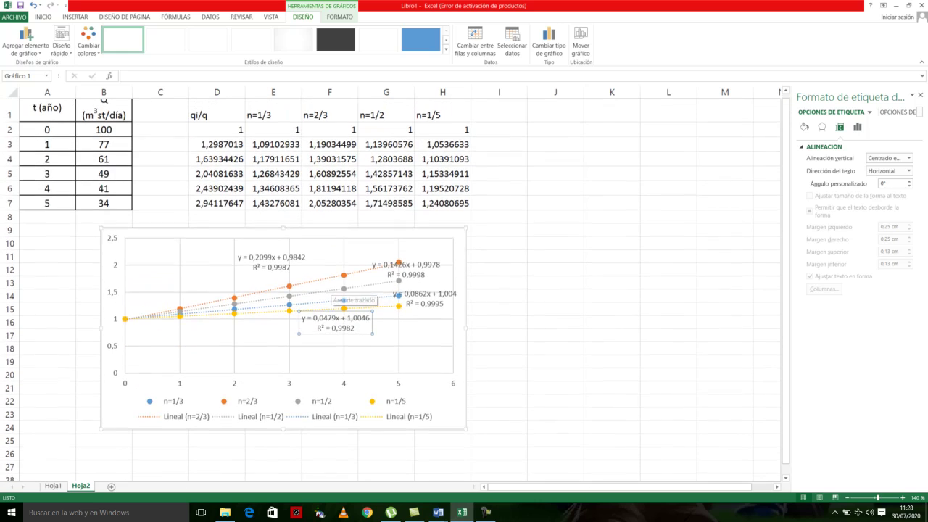
scroll(335, 293, "up", 1)
Step: Switch to the Word notes and review the hyperbolic formulas and the exponential decline section with its Ln(q) versus t plot
left_click(555, 114)
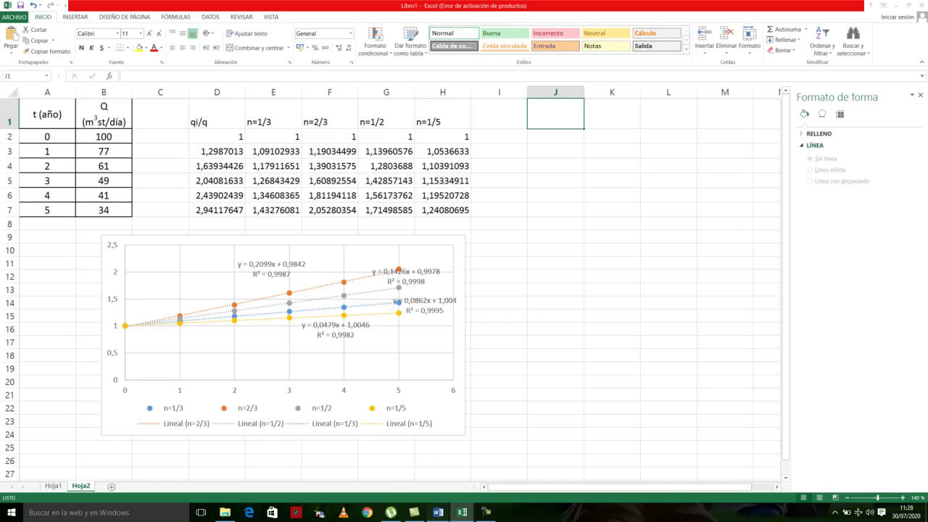
mouse_move(438, 512)
left_click(515, 475)
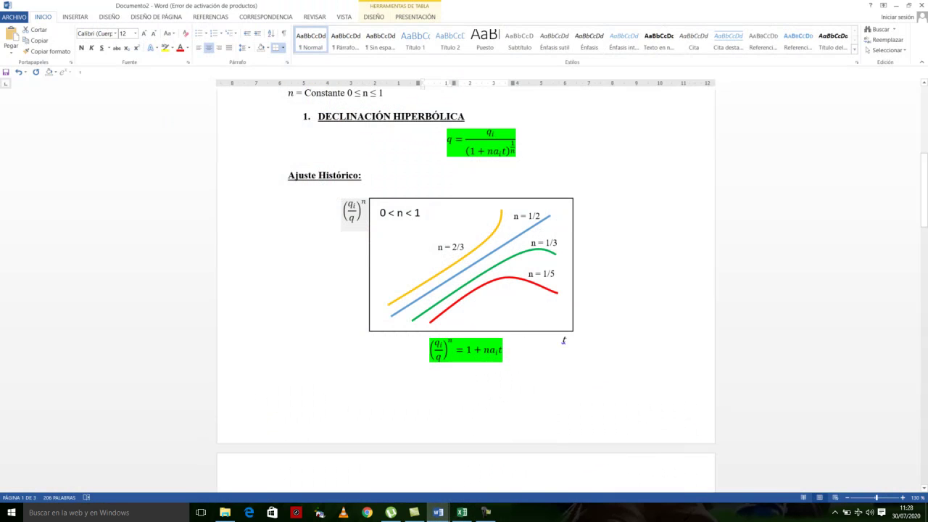
scroll(464, 289, "up", 3)
scroll(463, 290, "down", 2)
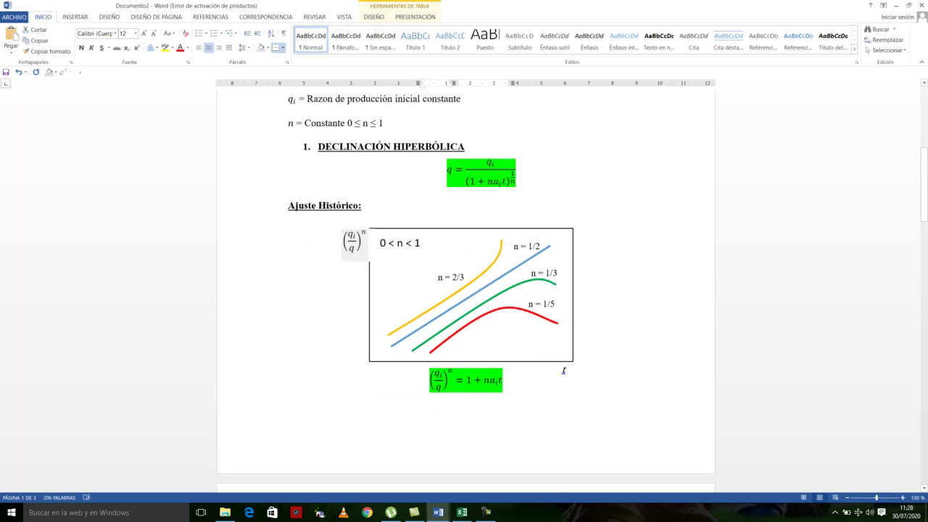
scroll(463, 290, "down", 2)
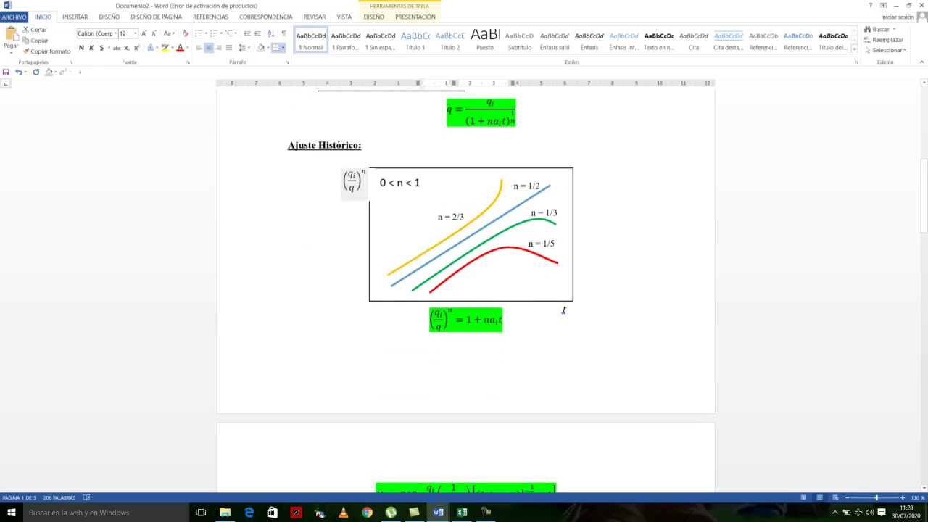
scroll(464, 290, "down", 2)
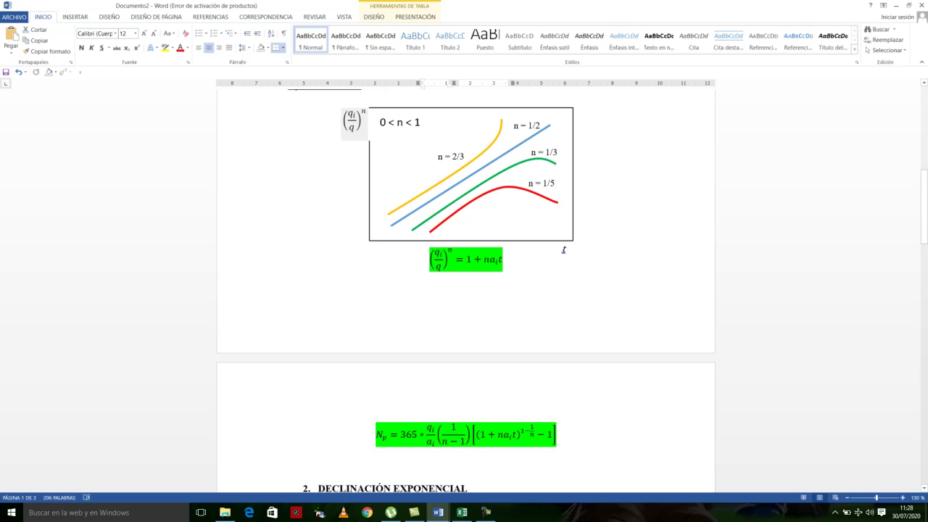
scroll(463, 290, "down", 8)
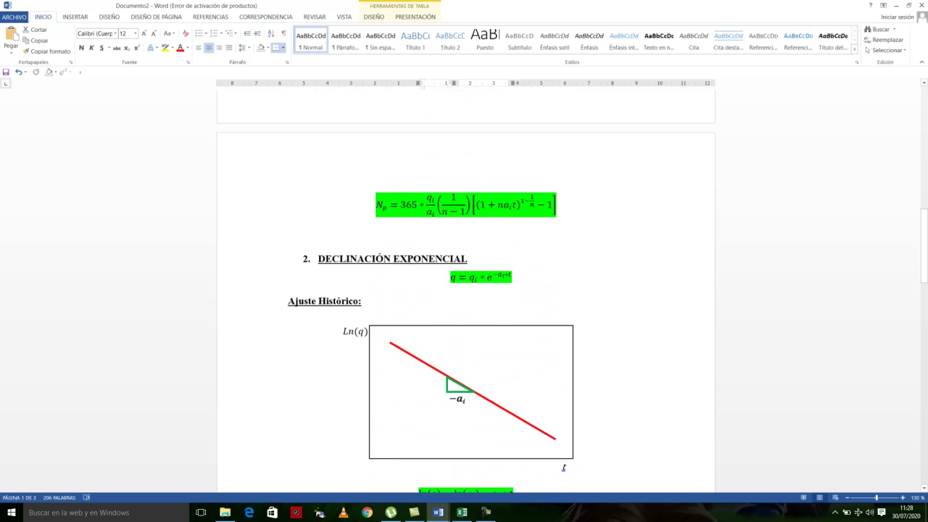
scroll(464, 290, "down", 1)
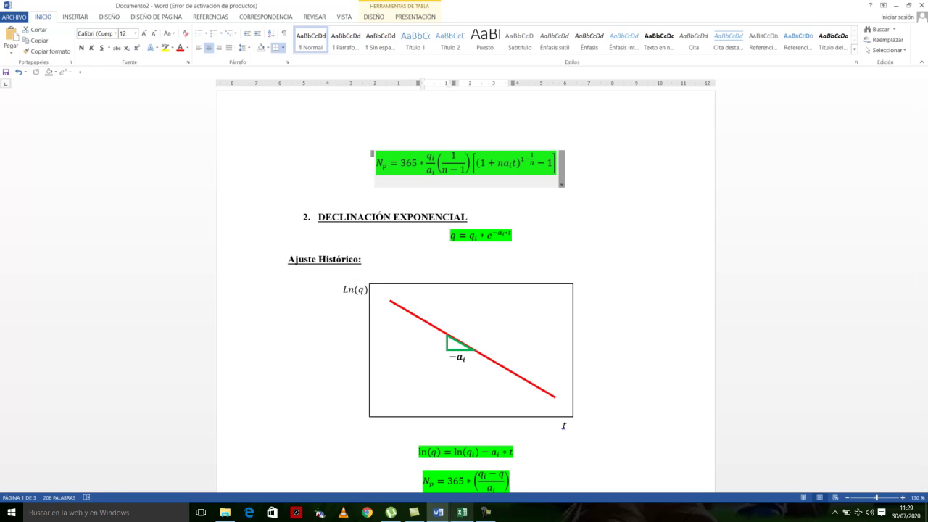
Step: Return to Excel and enter the headers t in J1 and Ln (q) in K1
key("alt+Tab")
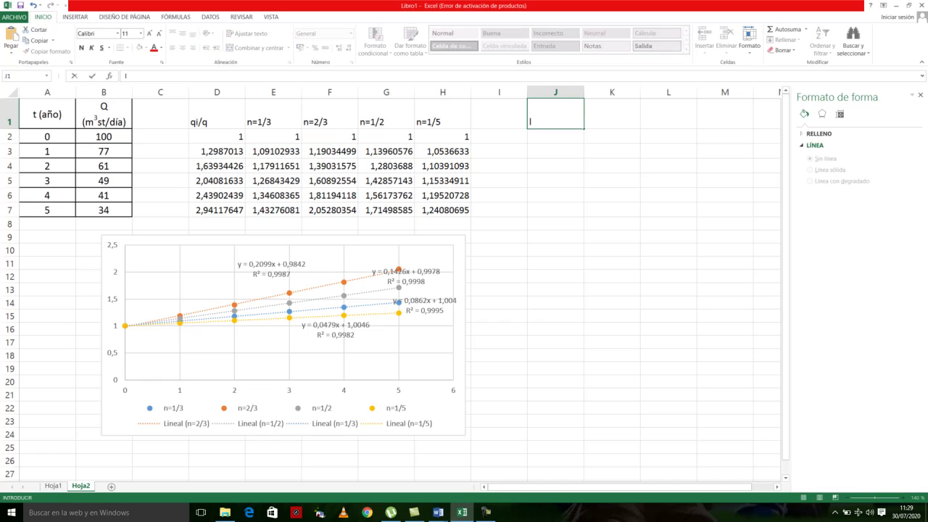
type("t")
key("Tab")
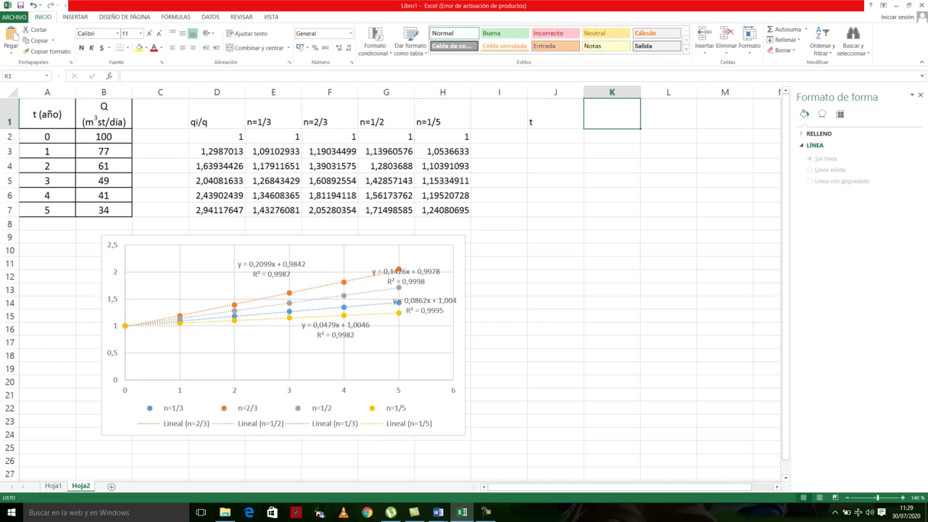
type("Ln")
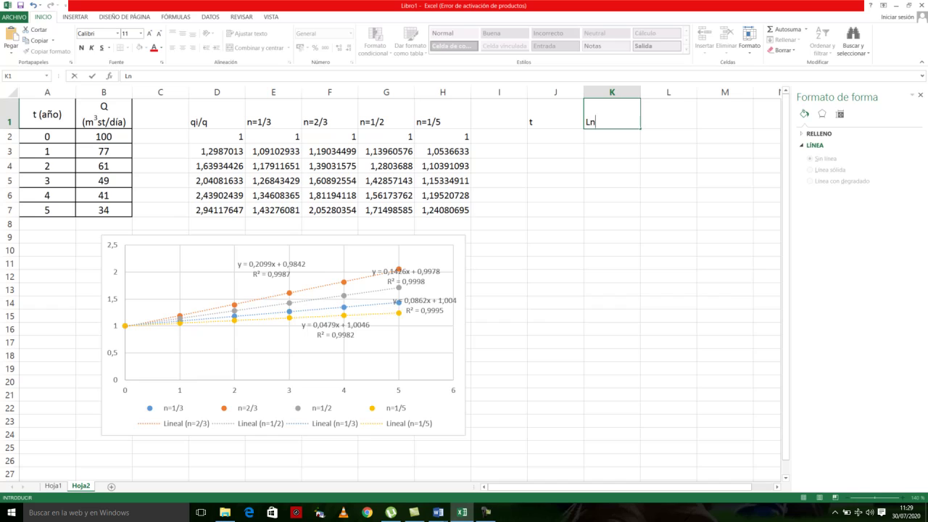
type(" (q)")
key("Return")
left_click_drag(47, 209, 47, 136)
key("ctrl+q")
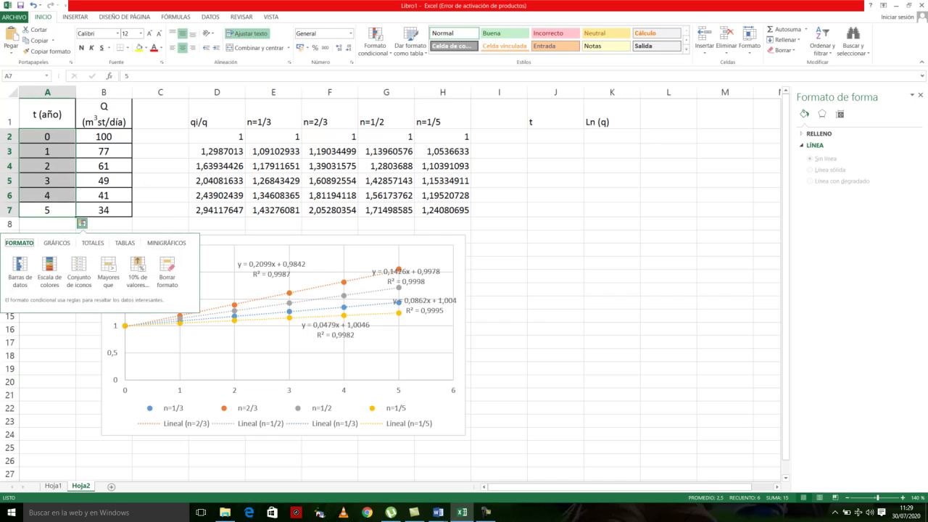
left_click(555, 136)
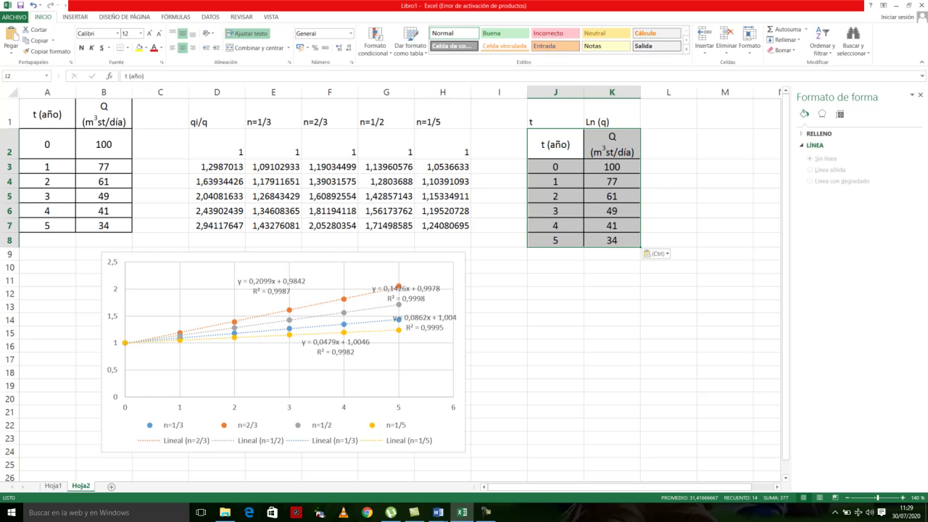
key("ctrl+z")
Step: Copy the time values 0 to 5 from A2:A7 into J2:J7
left_click_drag(47, 210, 47, 136)
key("ctrl+c")
left_click(555, 136)
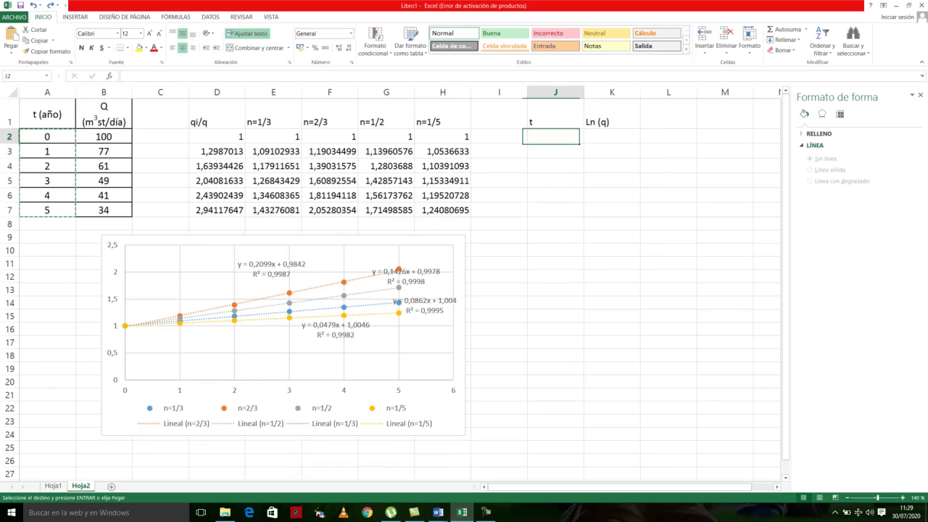
key("ctrl+v")
Step: Enter the formula =LN(B2) in K2 to compute the natural logarithm of the first flow rate
left_click(611, 136)
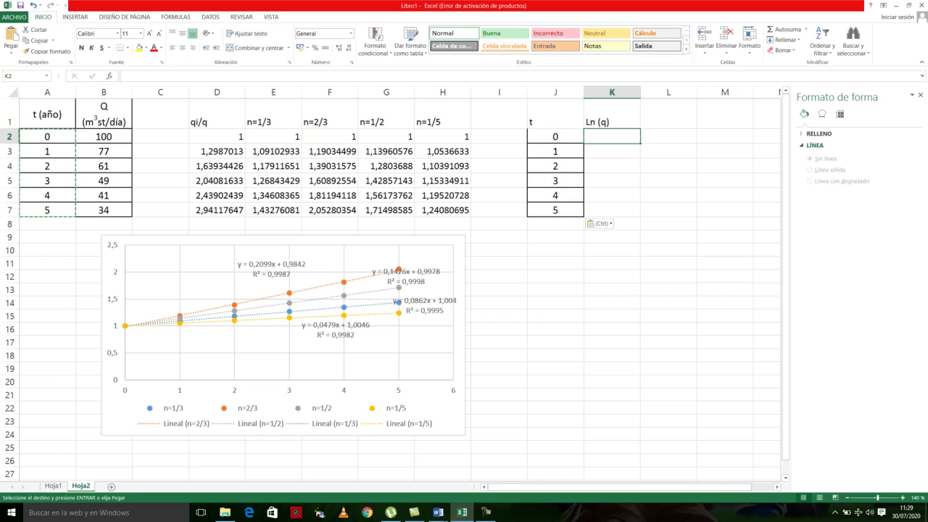
type("=l")
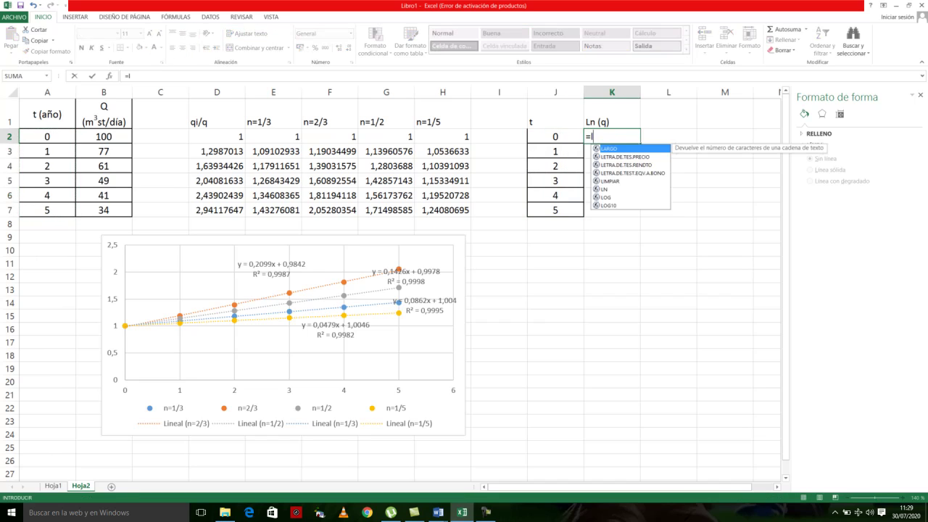
type("n8")
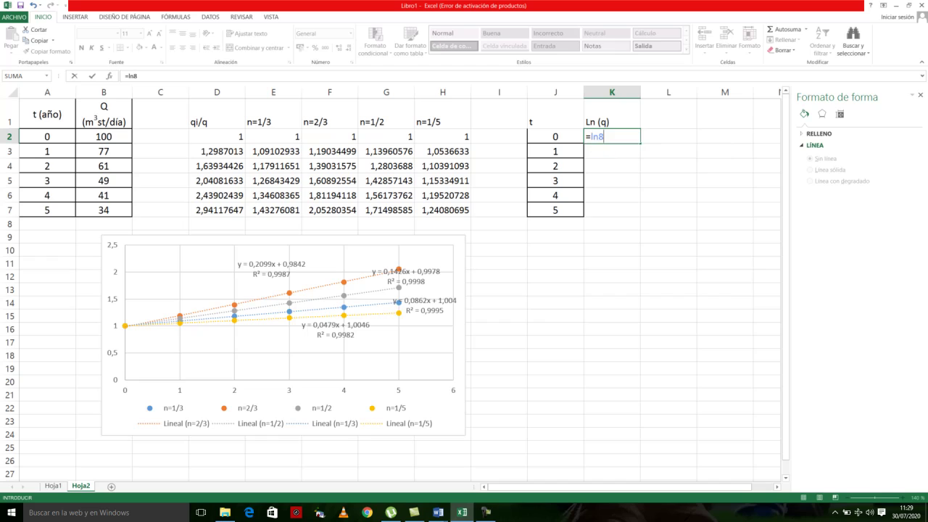
key("BackSpace")
type("(")
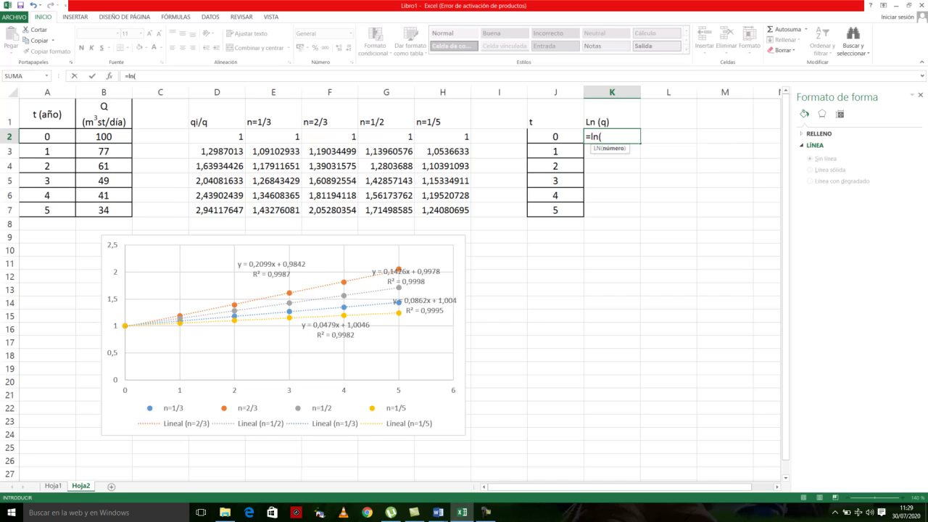
left_click(104, 136)
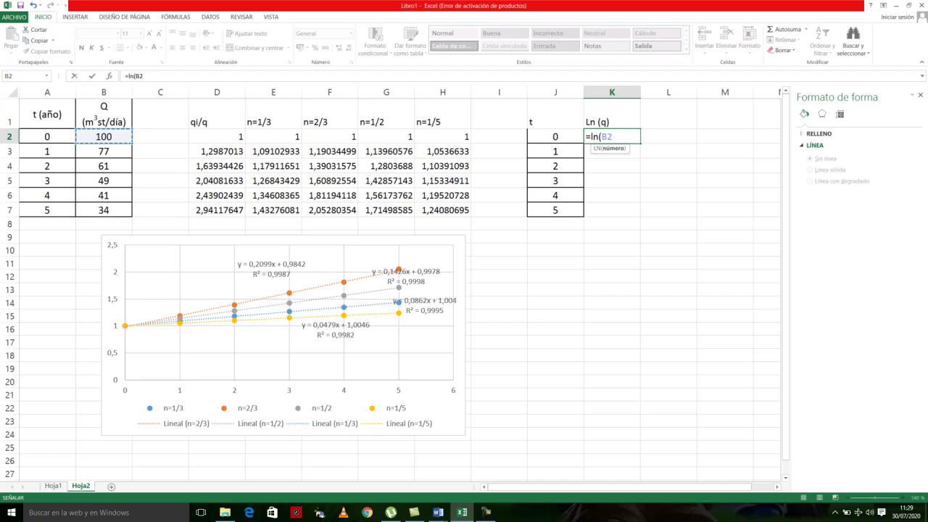
type(")")
key("Return")
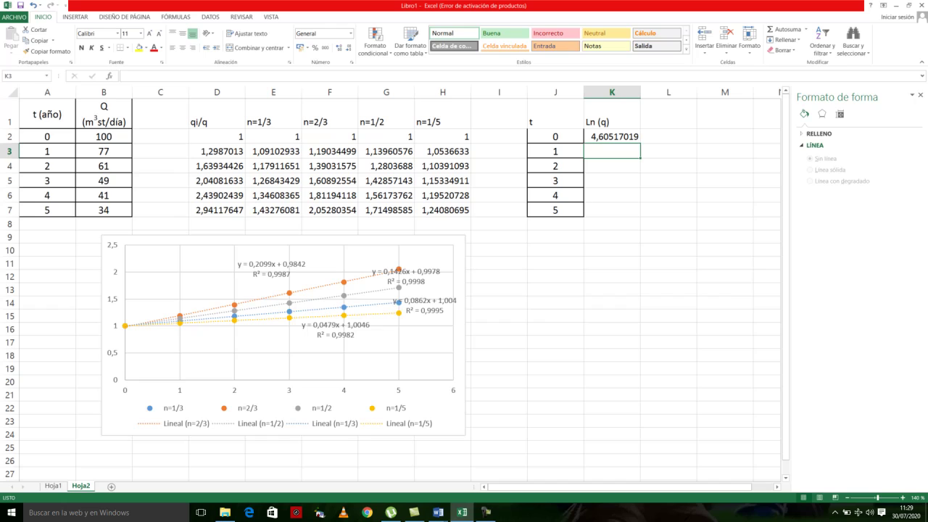
Step: Fill the natural logarithm formula from K2 down to K7
left_click(612, 136)
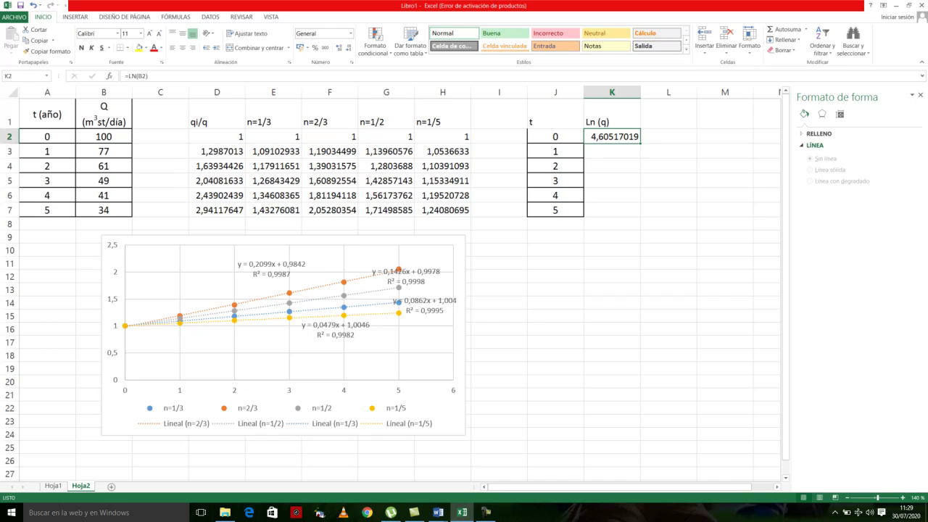
left_click_drag(640, 144, 640, 158)
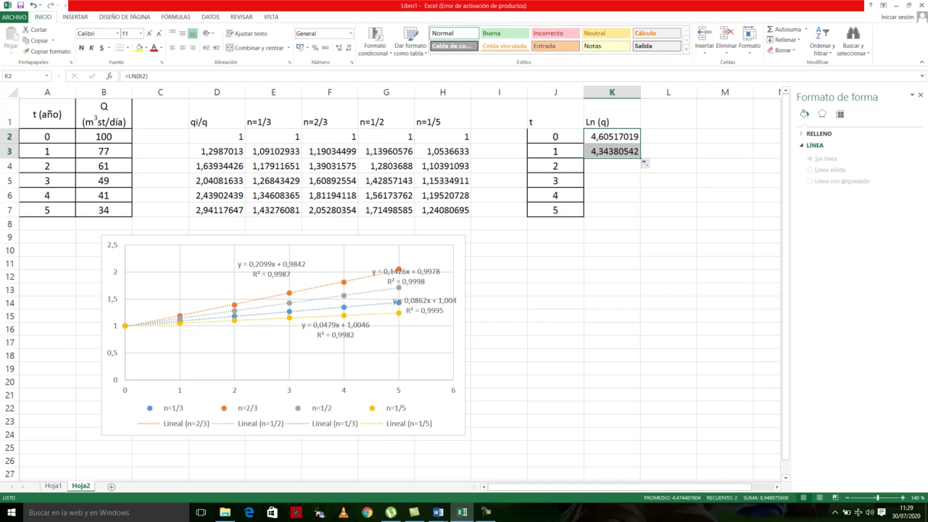
left_click_drag(640, 159, 555, 137)
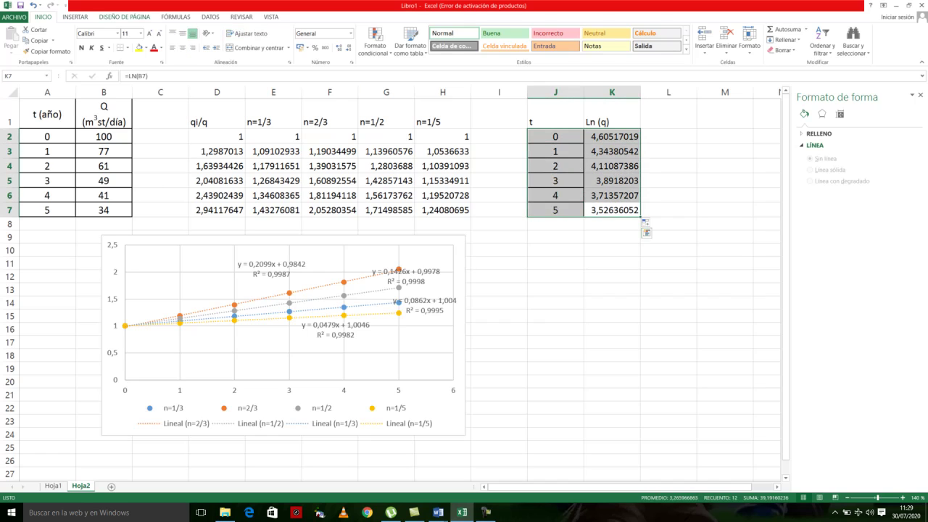
Step: Insert a marker-only scatter chart of Ln (q) against t from J2:K7 and place it beside the existing chart
left_click(75, 17)
left_click(371, 50)
left_click(378, 105)
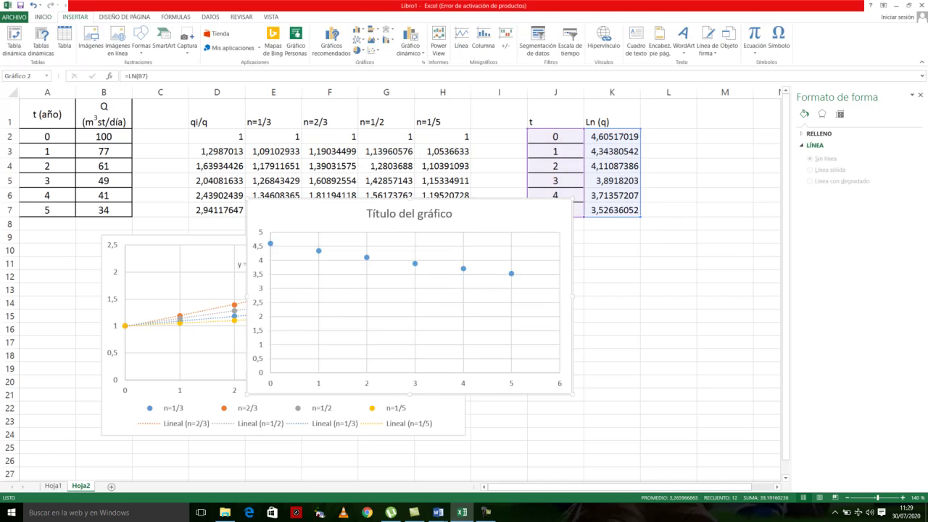
left_click_drag(406, 218, 627, 250)
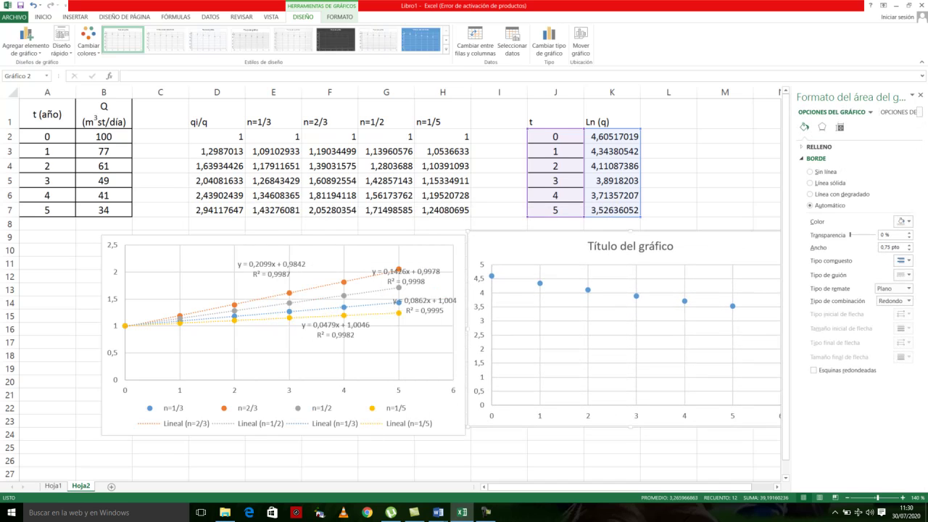
Step: Add a linear trendline with equation and R² to the Ln (q) series and place its label below the line
left_click(588, 290)
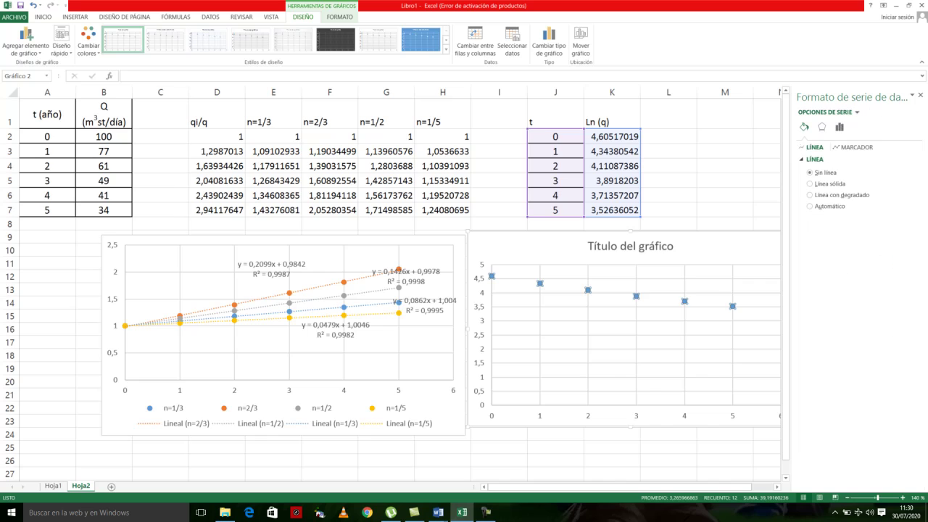
right_click(588, 290)
left_click(640, 368)
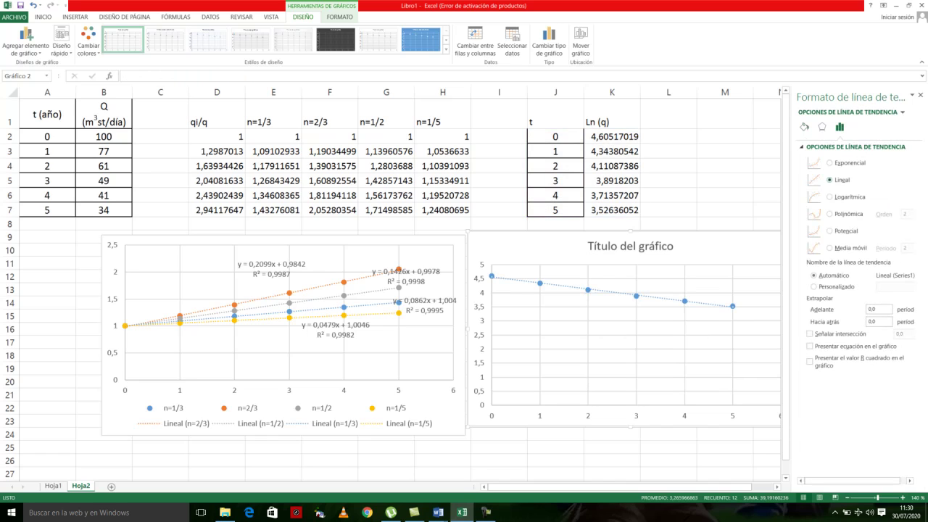
left_click(809, 346)
left_click_drag(638, 330, 640, 329)
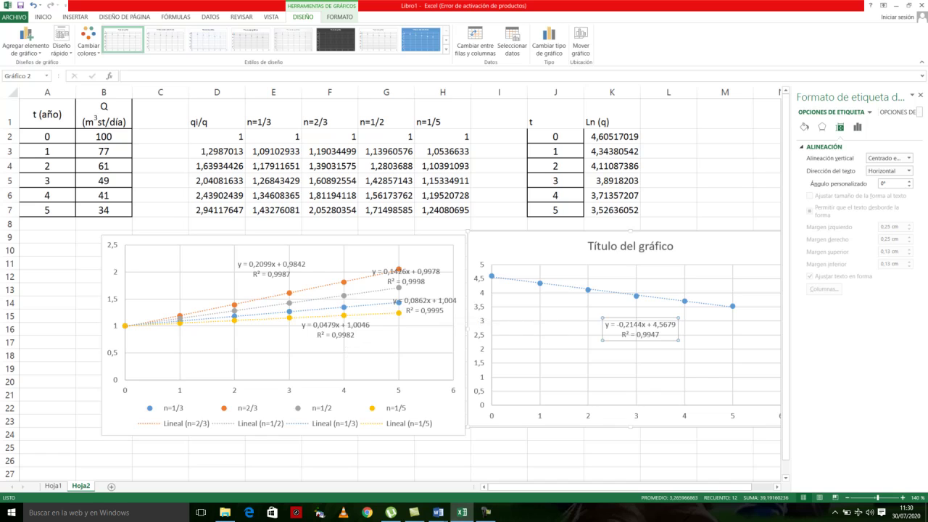
Step: Move the (qi/q)^n chart over to column A and shift the Ln (q) chart left until it is fully in view
left_click_drag(435, 246, 355, 244)
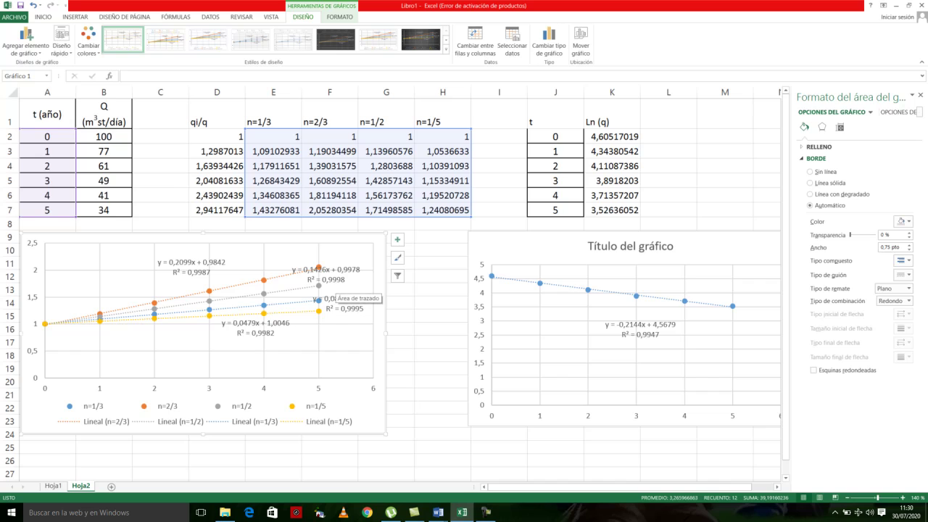
left_click_drag(623, 326, 581, 332)
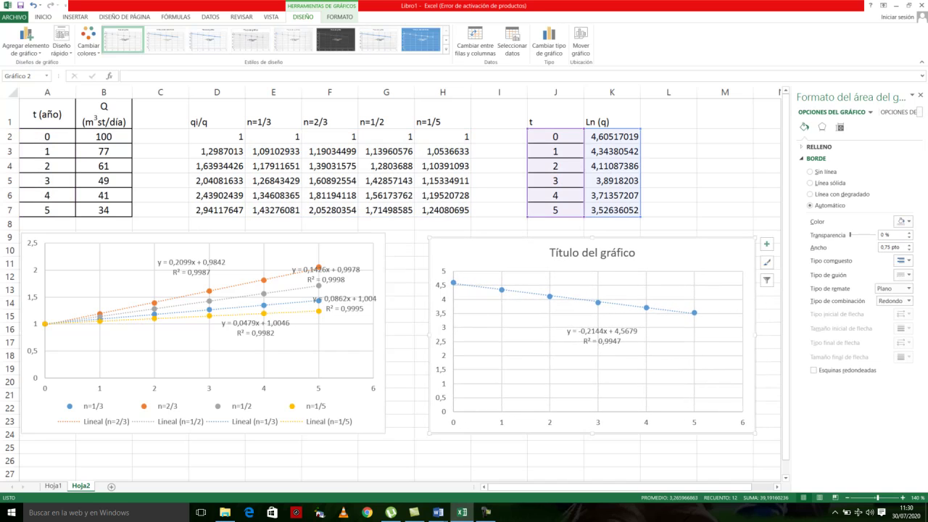
Step: Resize the Ln (q) chart to be narrower and slightly shorter, ending its right edge within column M
left_click_drag(755, 335, 705, 335)
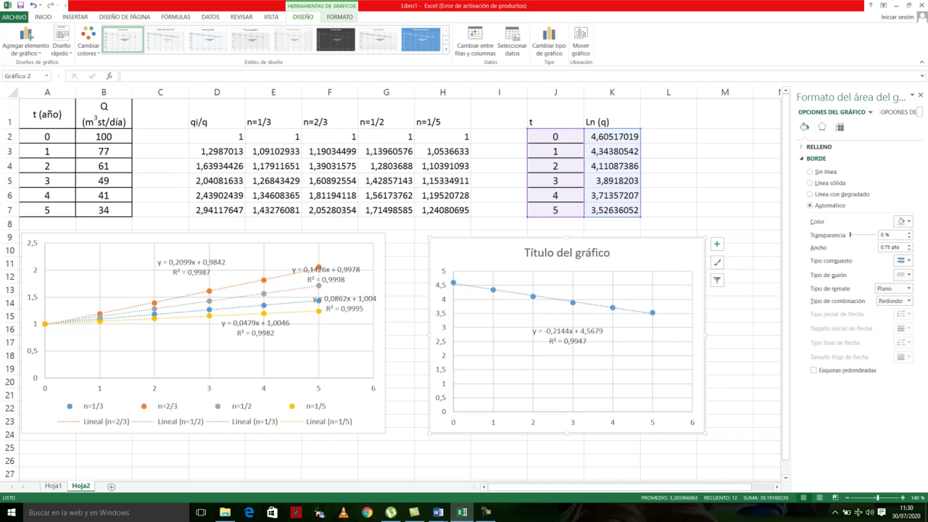
left_click_drag(566, 432, 567, 425)
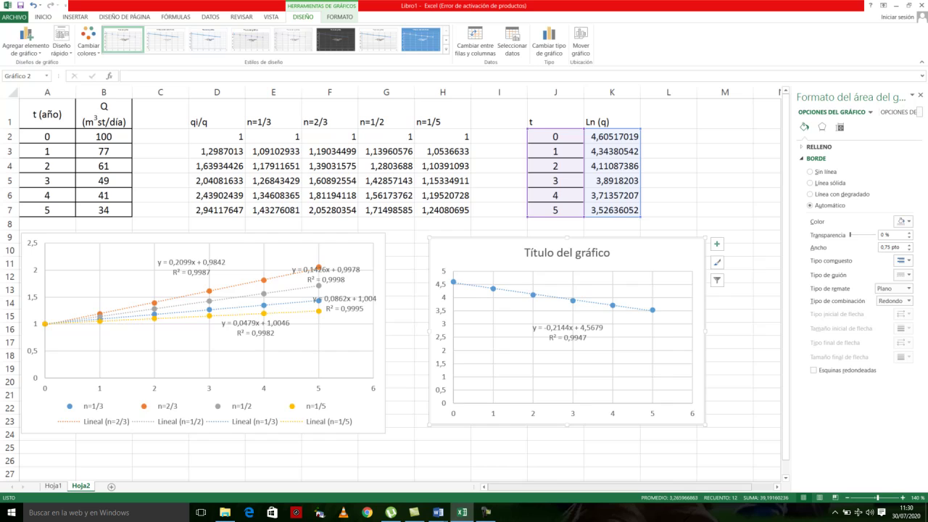
scroll(394, 290, "right", 1)
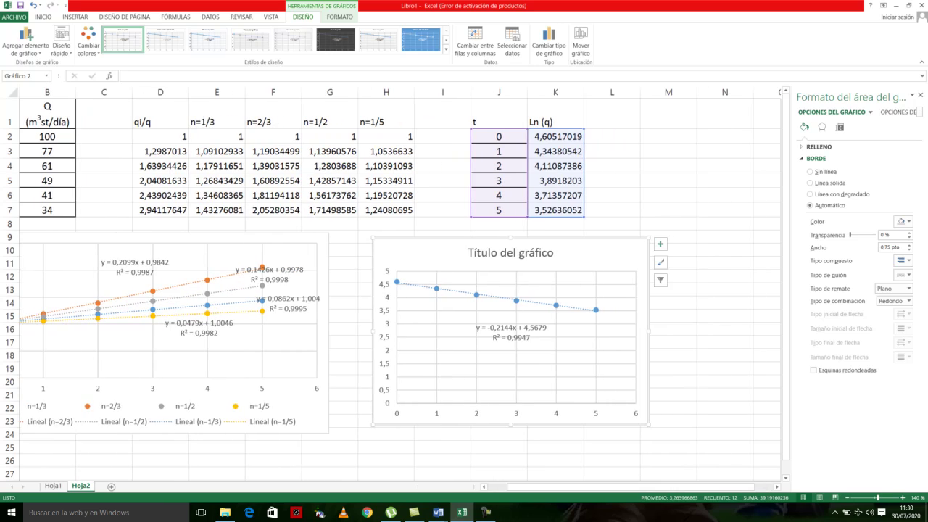
scroll(396, 290, "right", 1)
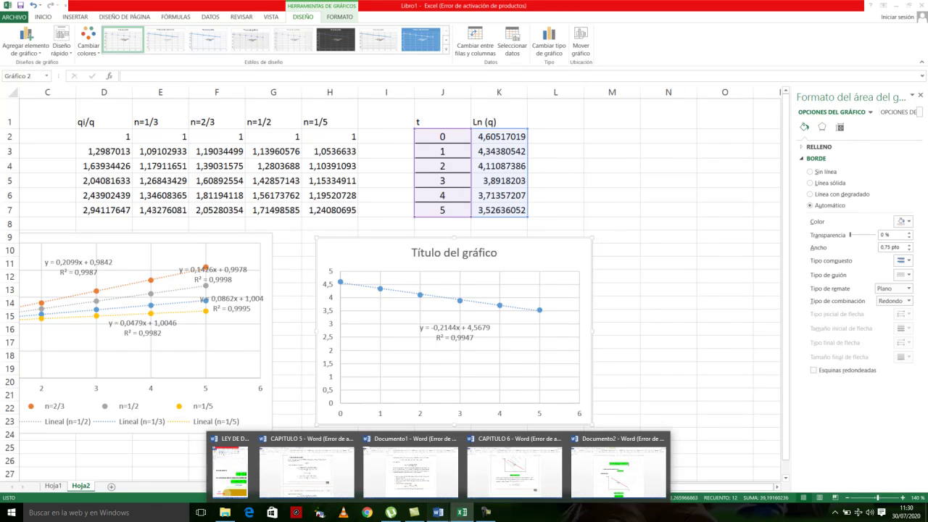
Step: Switch to Documento2 in Word and check which variables the harmonic decline's historical fit plots
left_click(550, 463)
scroll(464, 289, "down", 6)
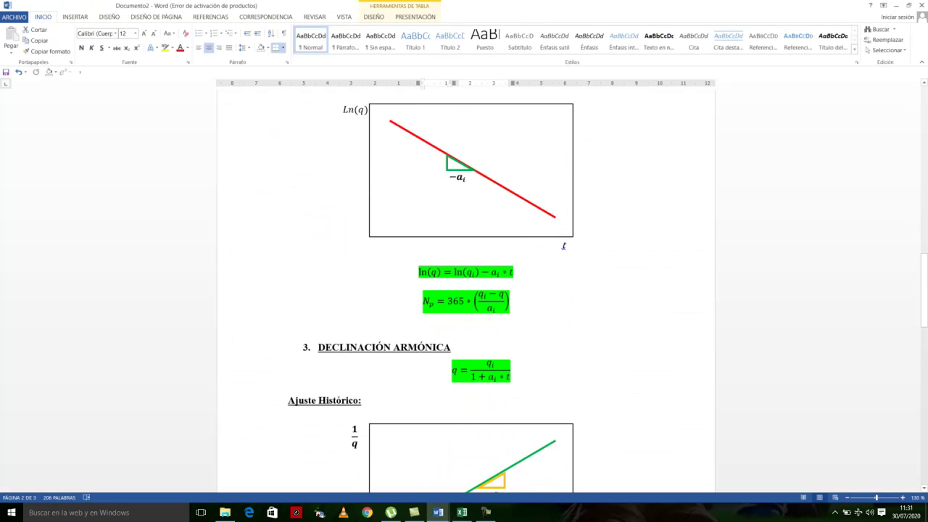
left_click_drag(451, 197, 318, 197)
left_click(384, 197)
scroll(464, 290, "down", 1)
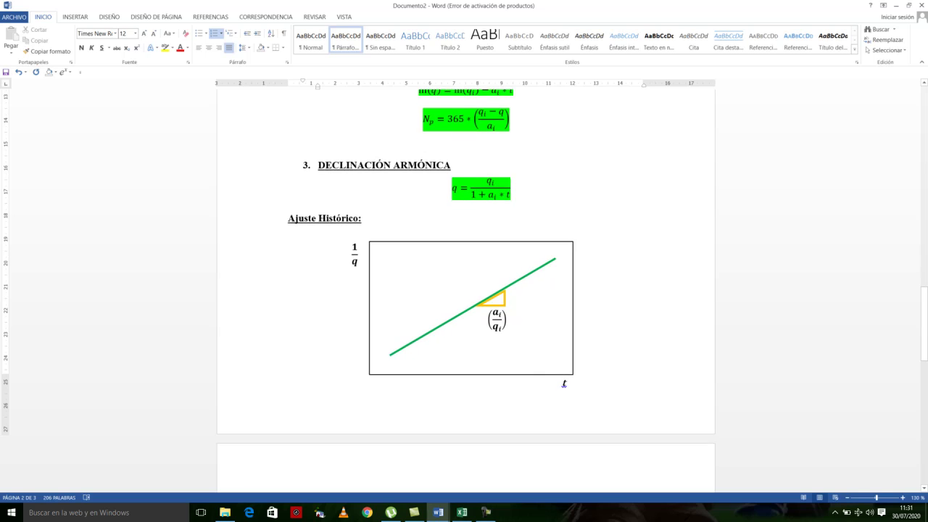
left_click(354, 255)
left_click(355, 255)
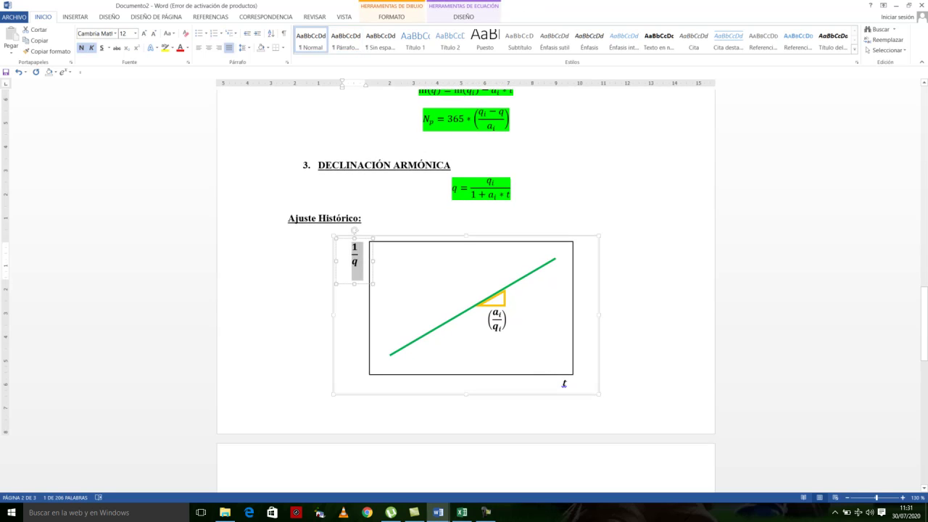
Step: Return to Excel and copy the t column from J1:J7 to N1:N7
left_click(462, 512)
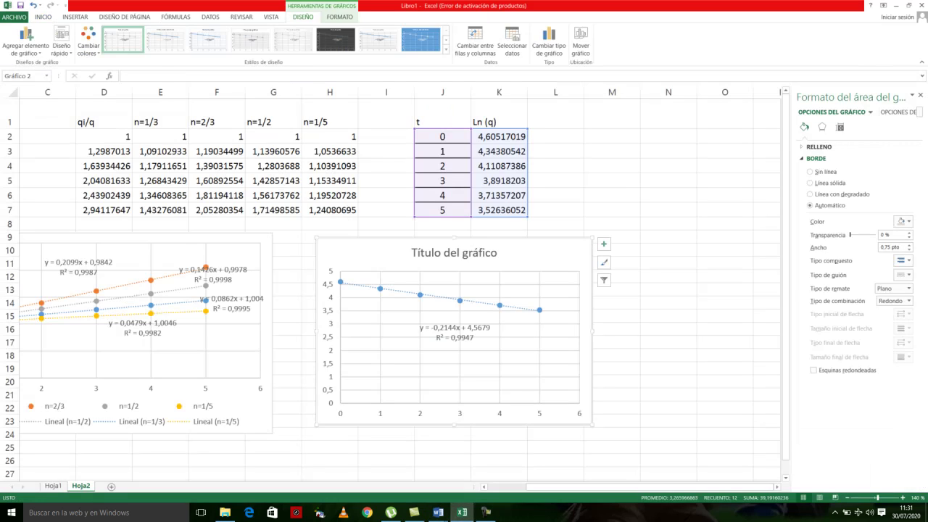
left_click_drag(442, 210, 418, 122)
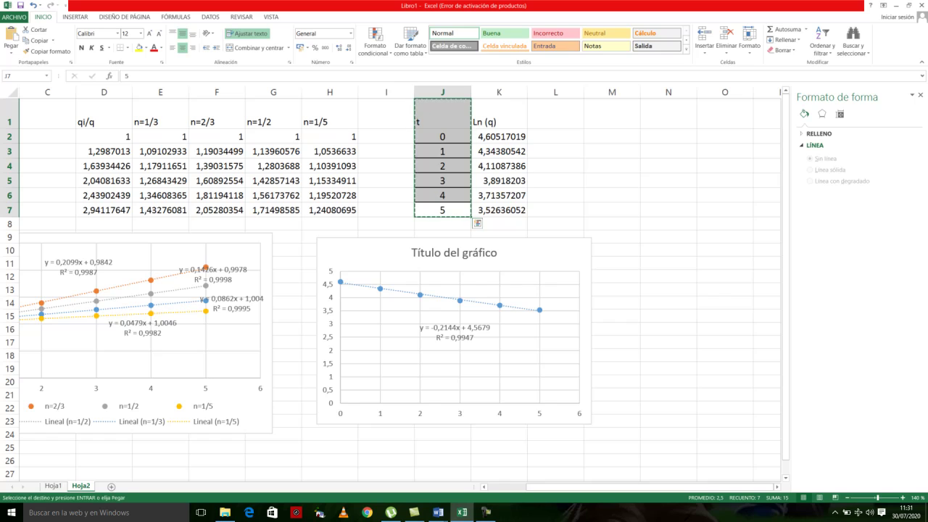
left_click(477, 224)
key("ctrl+c")
left_click(664, 114)
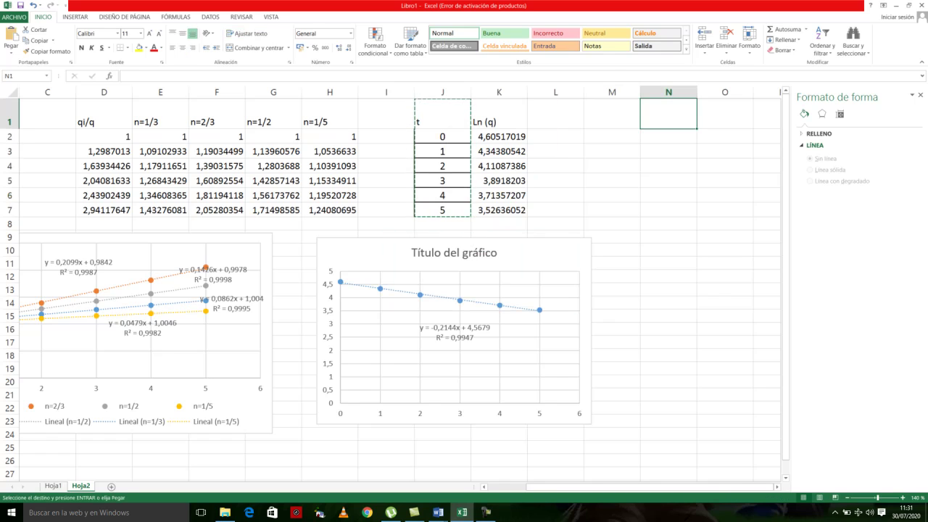
key("ctrl+v")
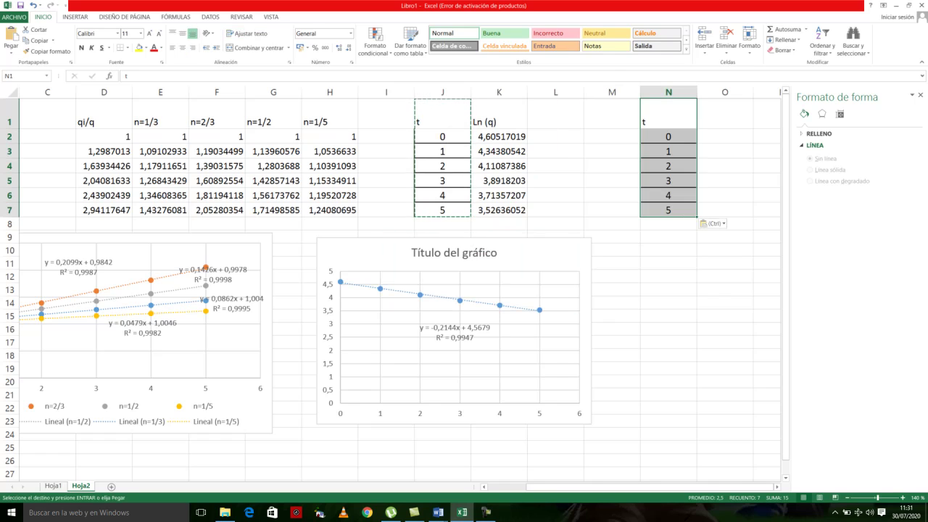
Step: Enter the header 1/q in cell O1 beside the copied t column
left_click(725, 114)
type("1/")
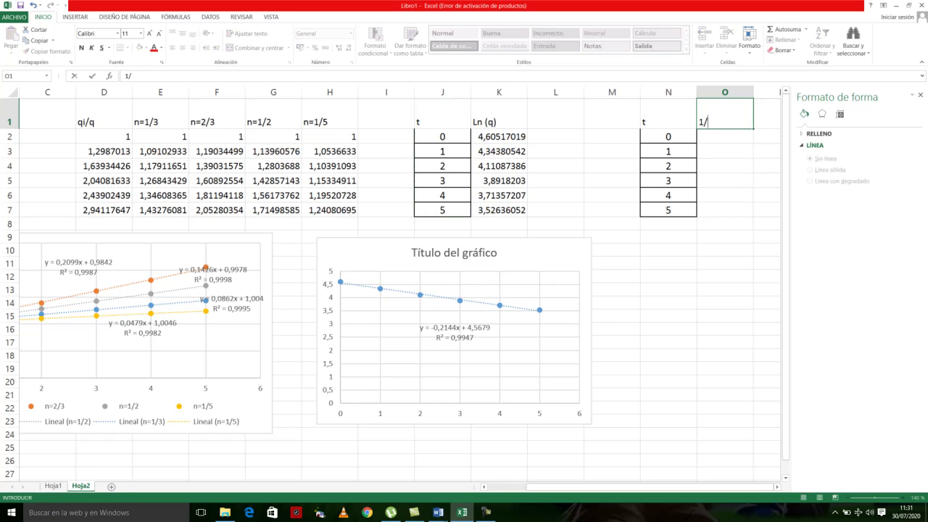
type("q")
key("Return")
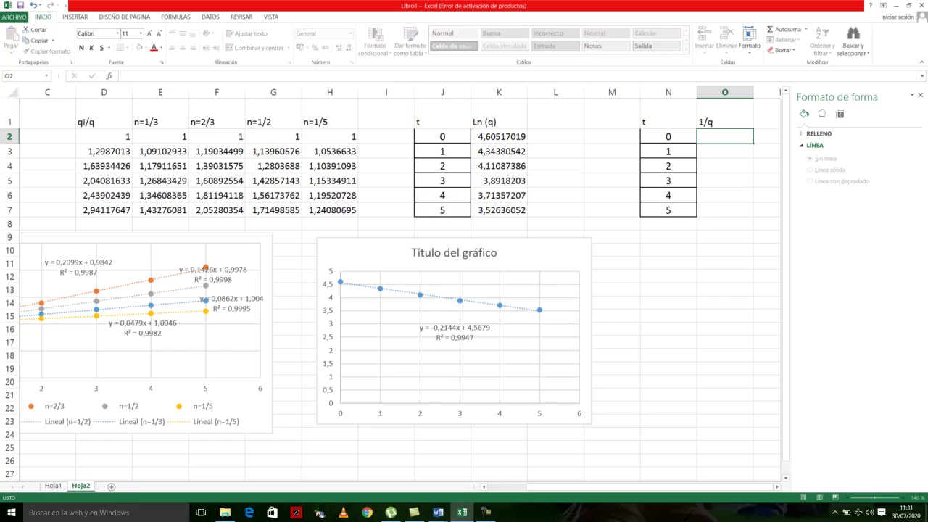
Step: Calculate the reciprocal rate in O2 with =1/B2 and fill the formula down to O7
type("=1/")
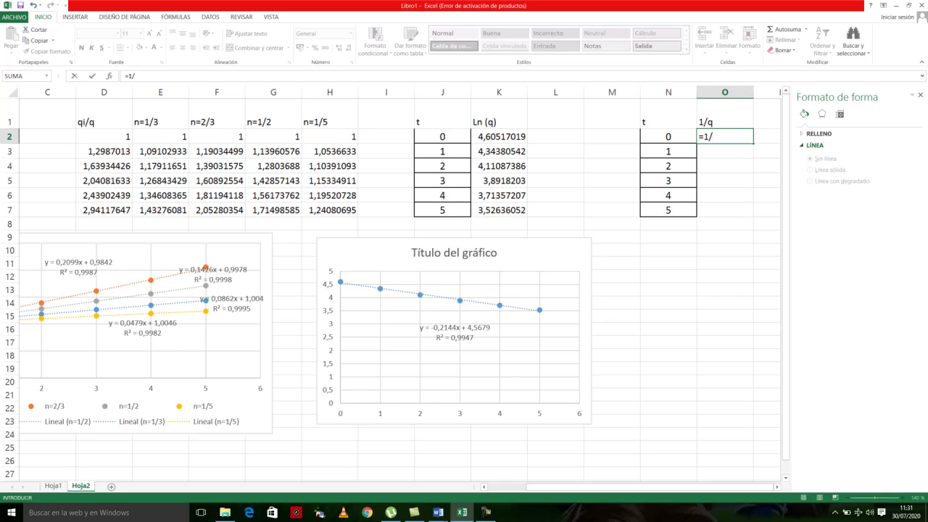
left_click_drag(649, 487, 611, 487)
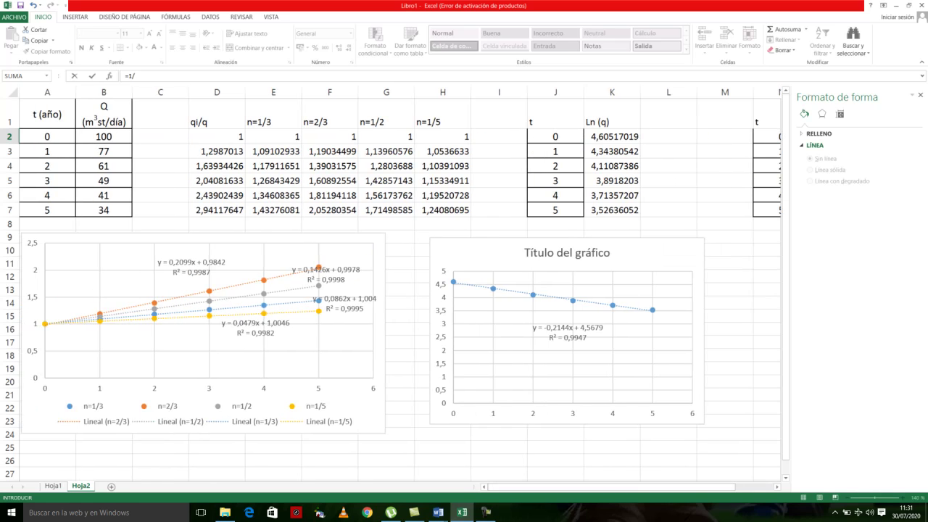
left_click(104, 136)
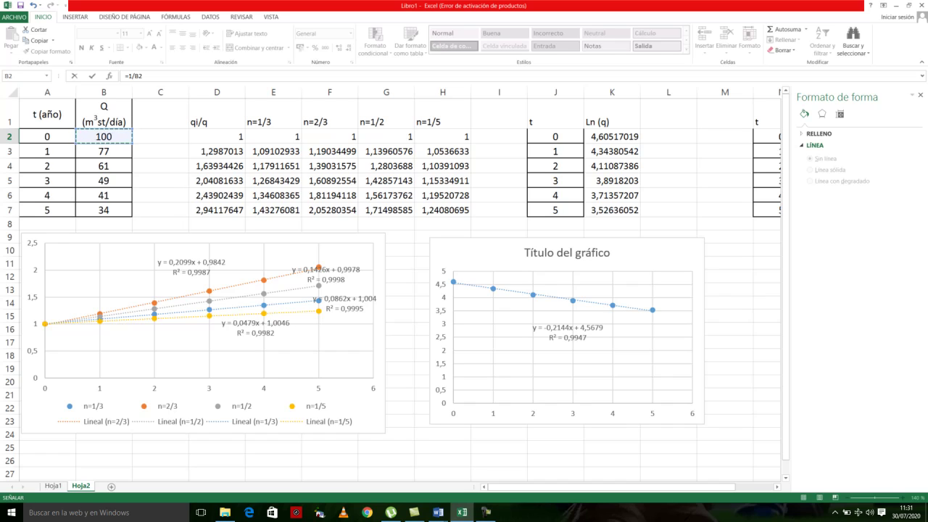
left_click_drag(610, 487, 648, 487)
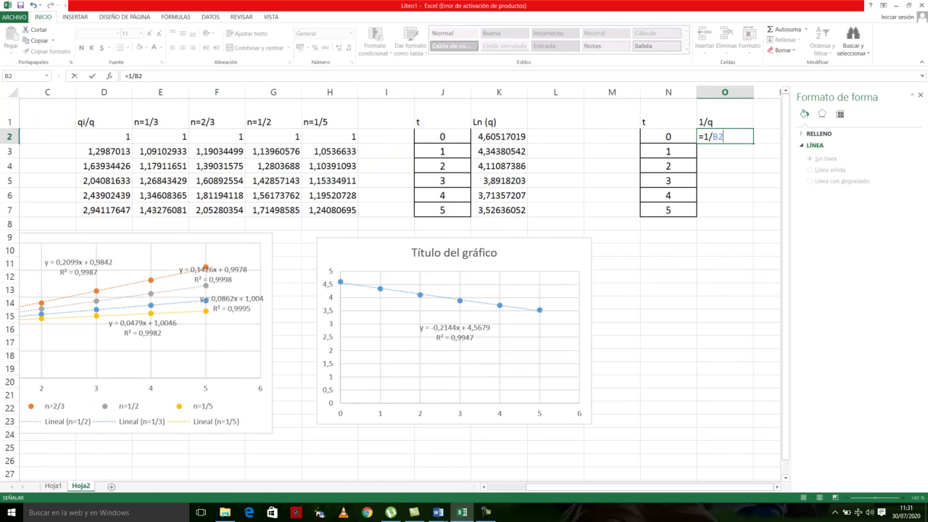
key("Return")
left_click(725, 137)
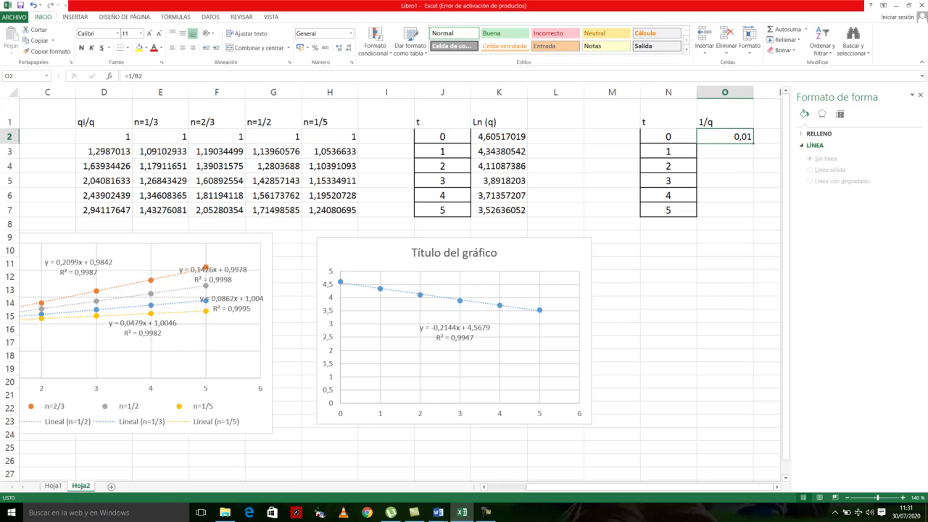
left_click_drag(753, 143, 668, 137)
Step: Insert a marker-only scatter chart of 1/q against t from N2:O7 and place it beside the Ln (q) chart
left_click(725, 209)
left_click(75, 17)
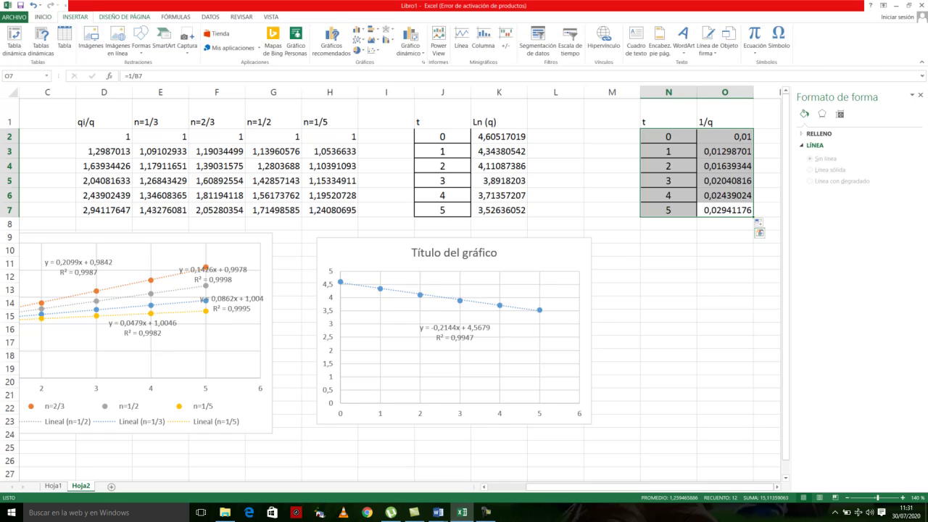
left_click(374, 50)
left_click(380, 80)
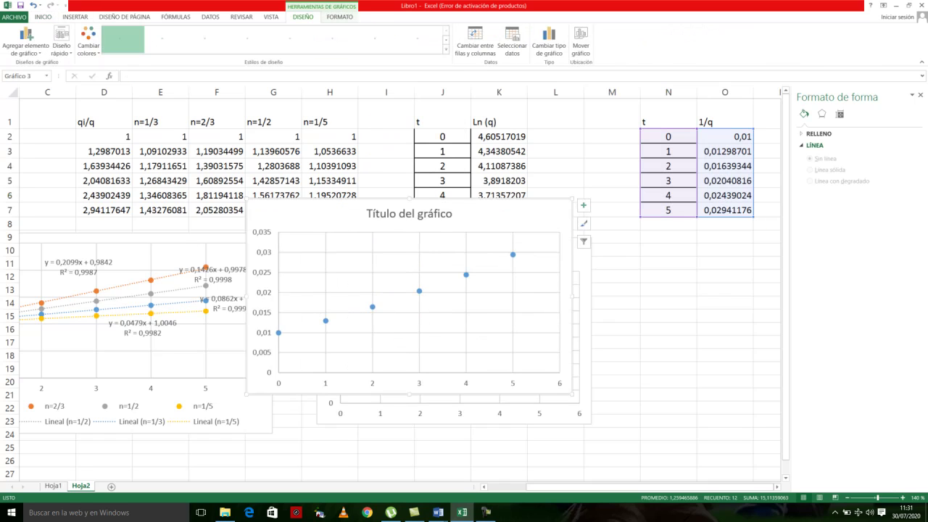
left_click_drag(405, 218, 595, 263)
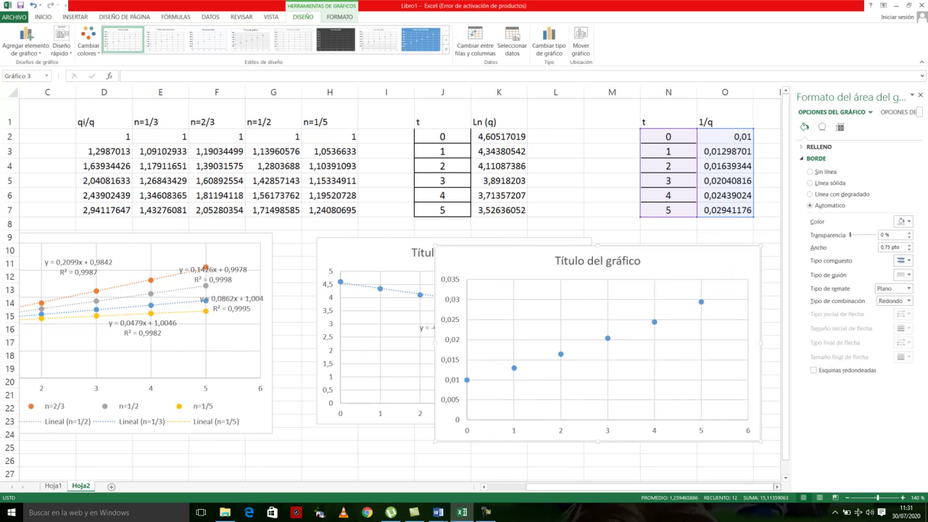
scroll(396, 290, "right", 5)
left_click_drag(316, 264, 490, 255)
Step: Add a linear trendline to the 1/q series and display its equation and R² on the chart
left_click(455, 346)
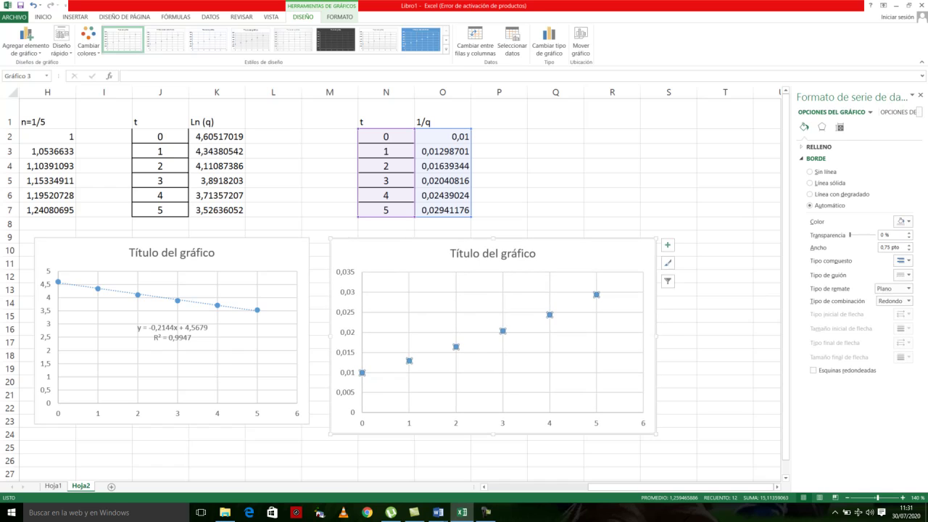
right_click(455, 346)
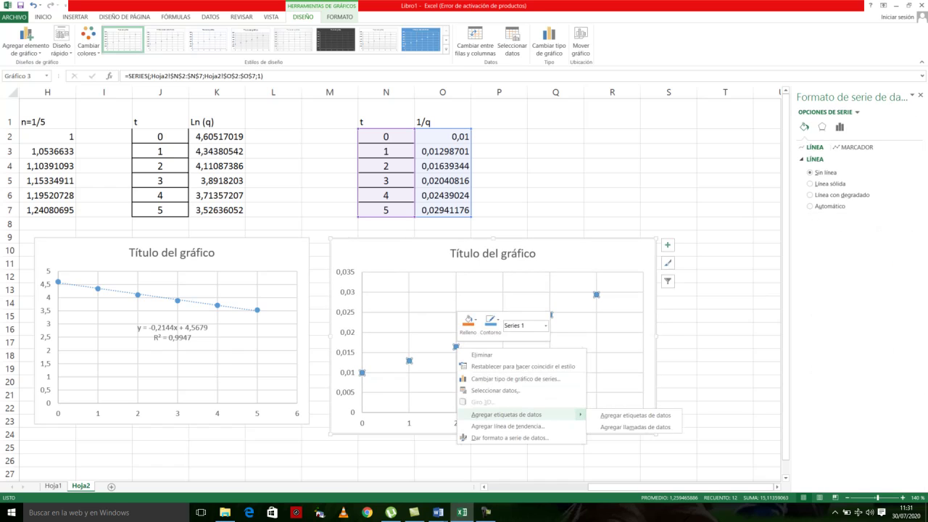
left_click(506, 426)
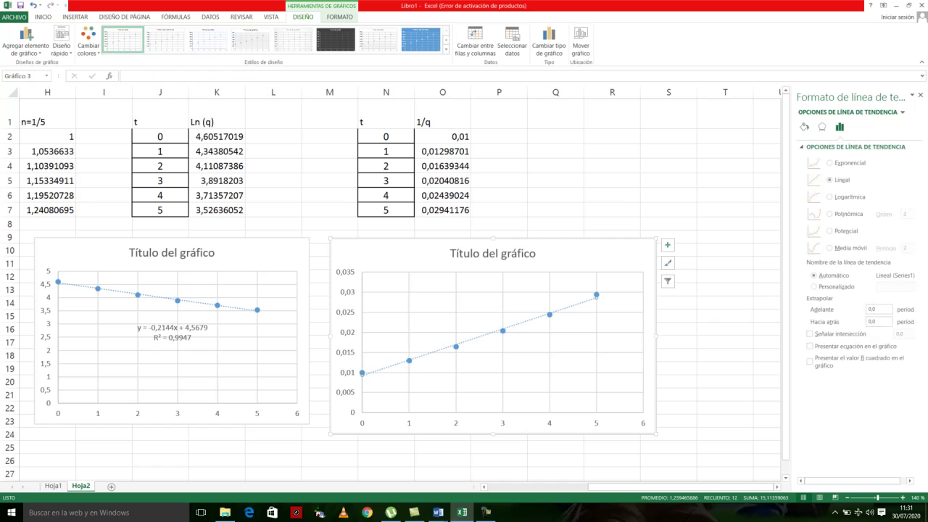
left_click(809, 345)
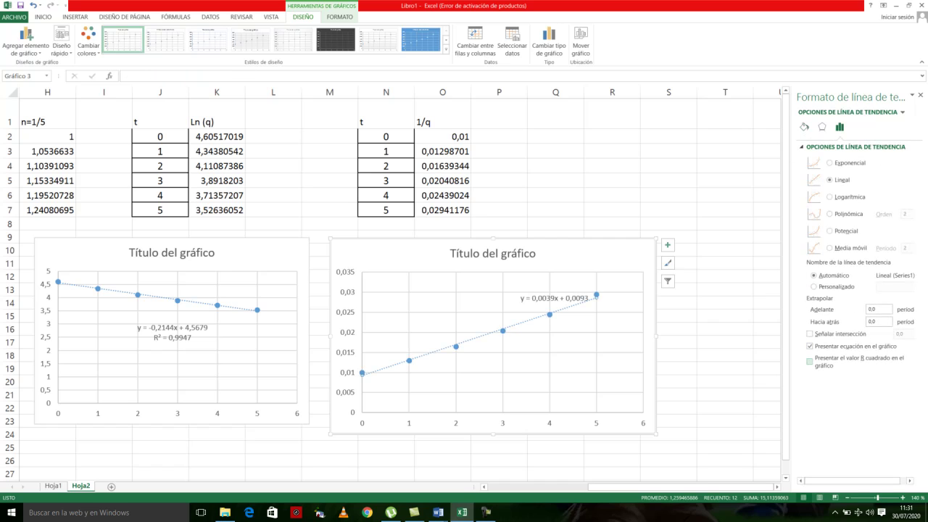
left_click(809, 361)
left_click_drag(681, 487, 649, 487)
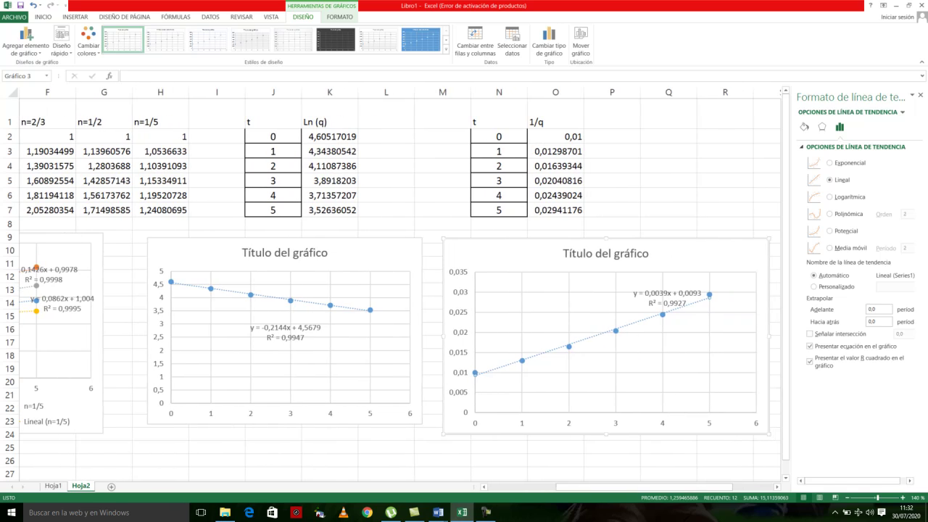
left_click(667, 297)
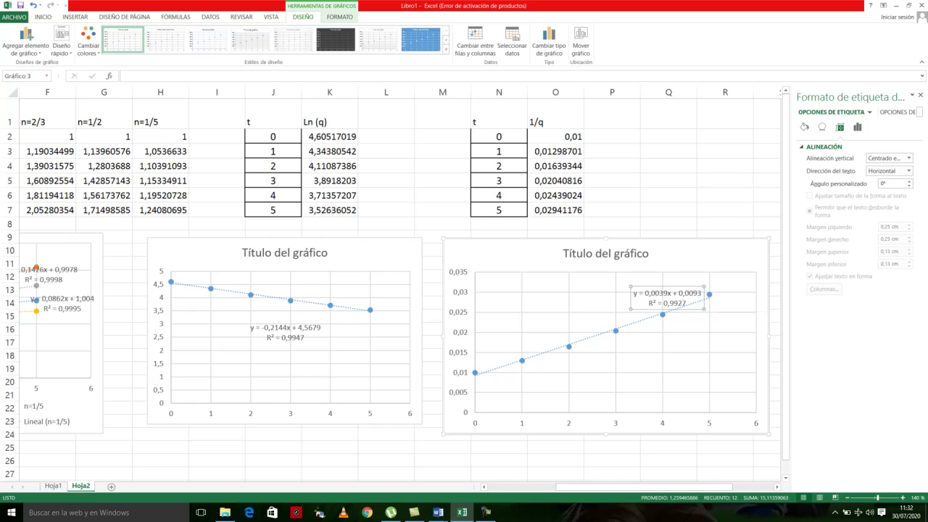
Step: Copy the (qi/q)^n chart into Documento2 in Word, directly below the "Q abandono = 5 m³st/día" line
left_click_drag(572, 486, 503, 487)
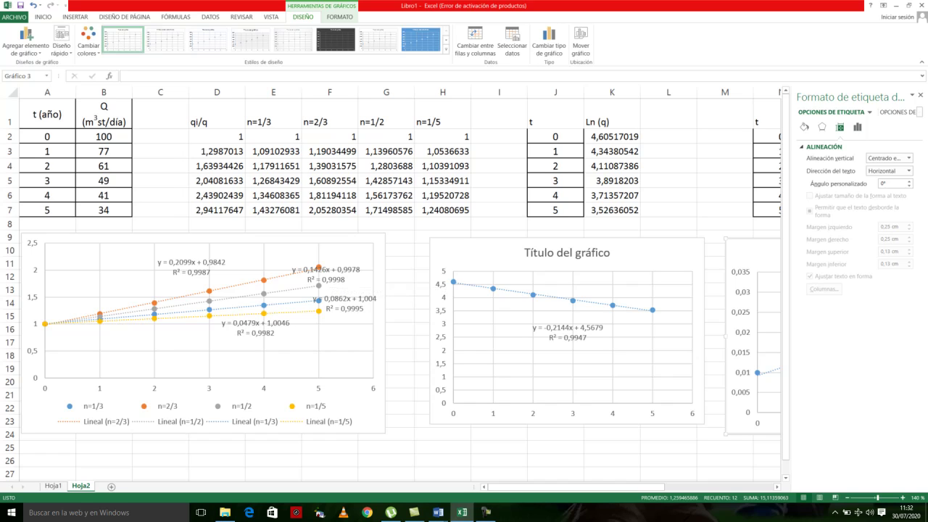
left_click(326, 270)
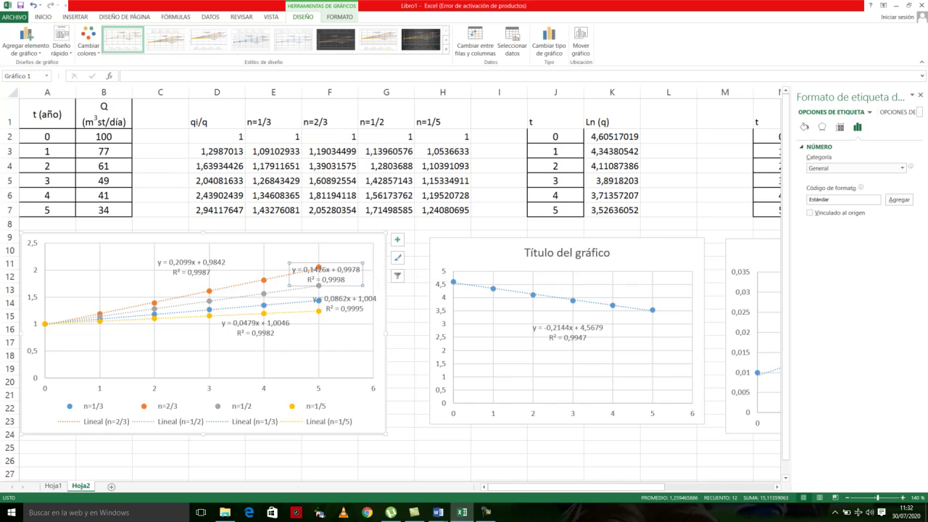
key("Escape")
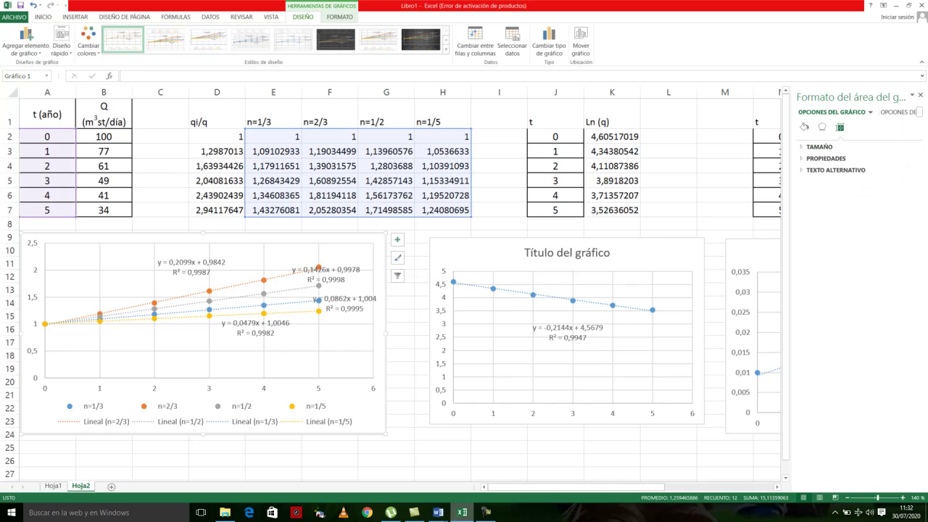
mouse_move(438, 511)
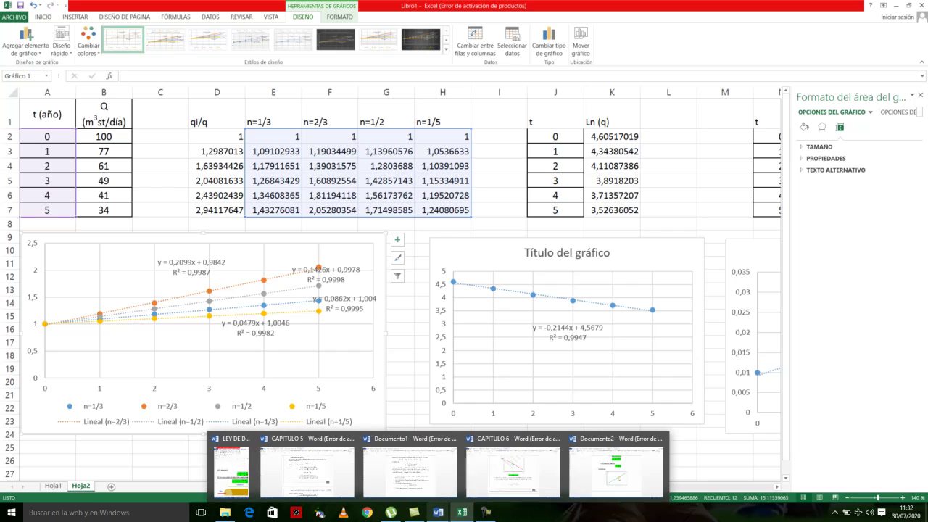
left_click(616, 467)
scroll(464, 290, "down", 3)
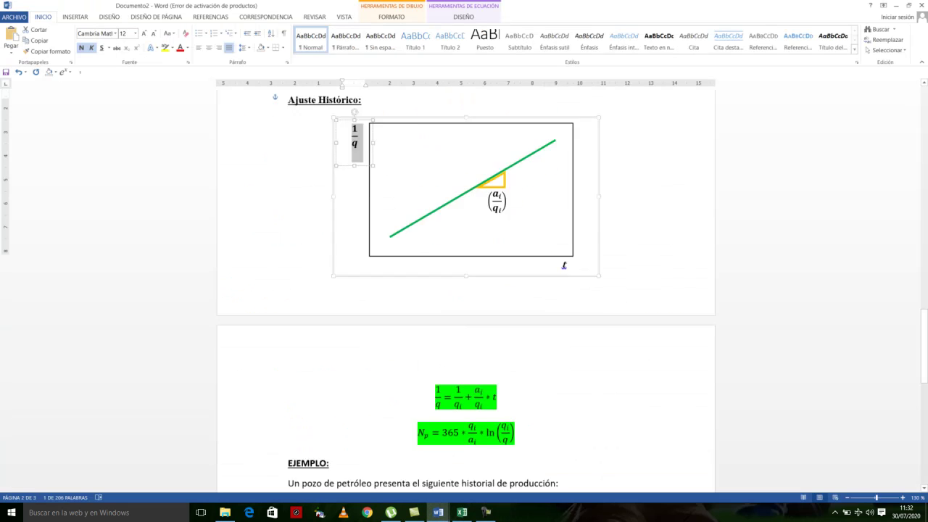
scroll(464, 290, "down", 6)
left_click(288, 277)
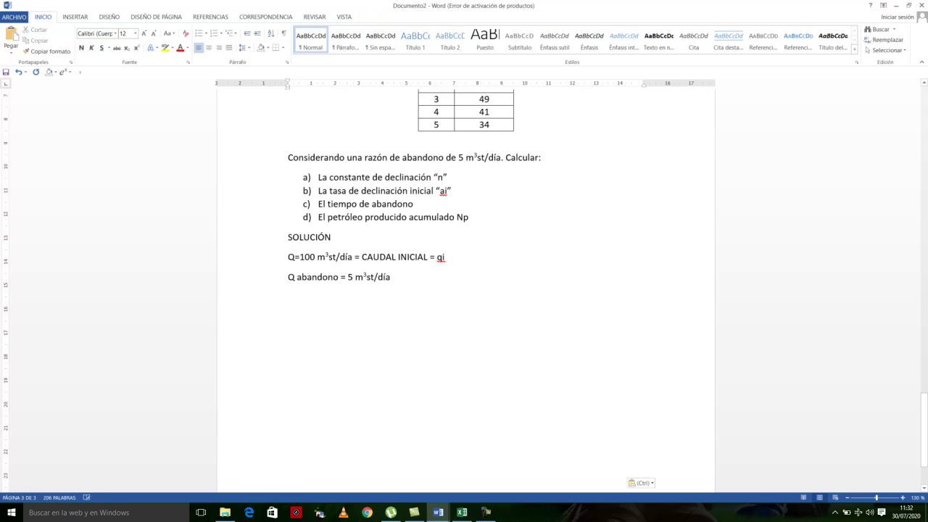
key("ctrl+v")
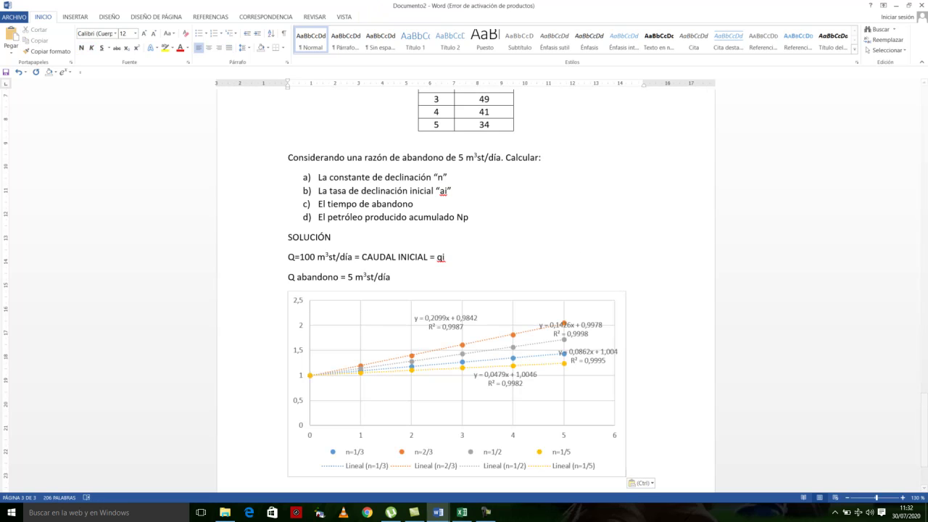
scroll(464, 289, "up", 4)
scroll(464, 290, "down", 5)
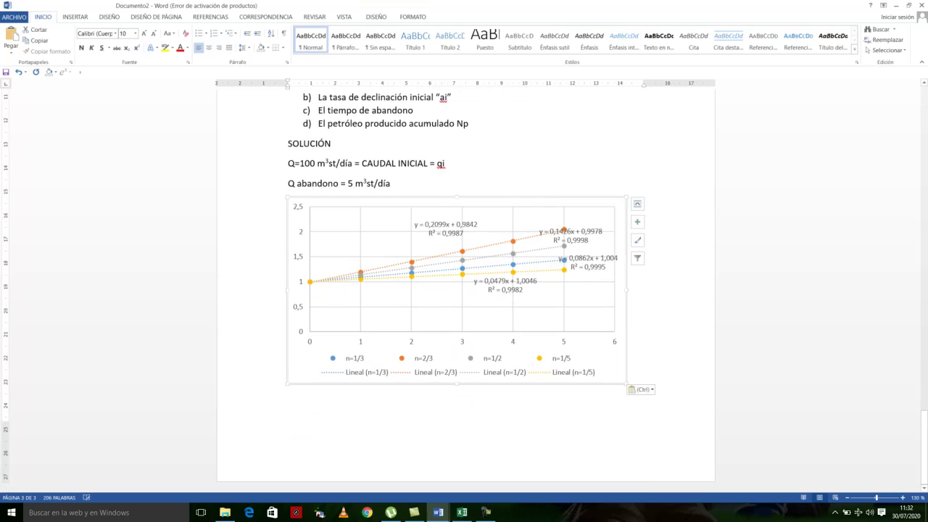
Step: Write "De los análisis de las distintas graficas, se trata de una declinación hiperbólica" on the line below the chart and start a new paragraph
left_click(288, 397)
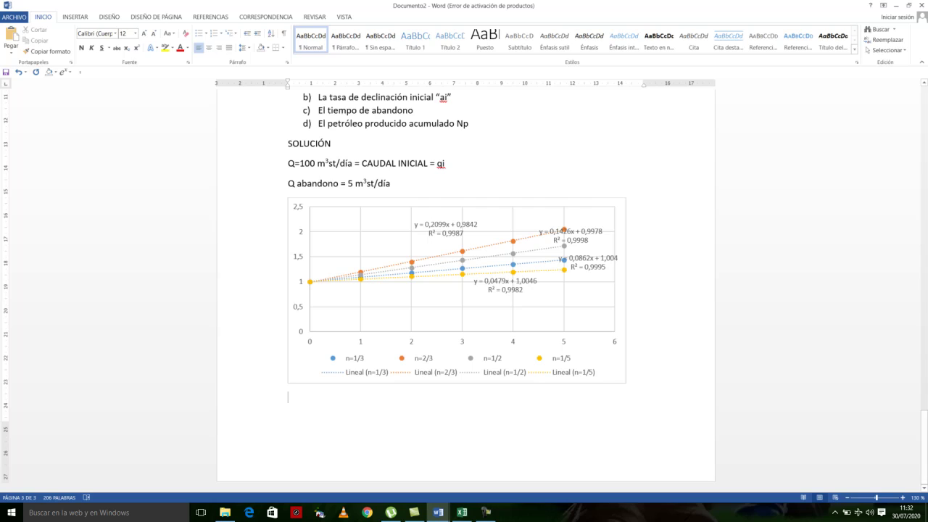
type("De los ana")
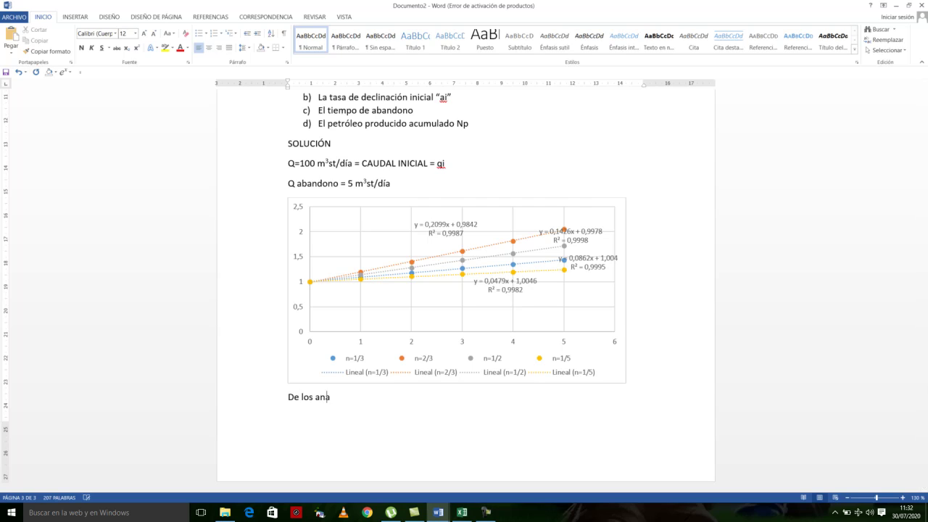
key("BackSpace")
type("álisis de las distintas graficas ")
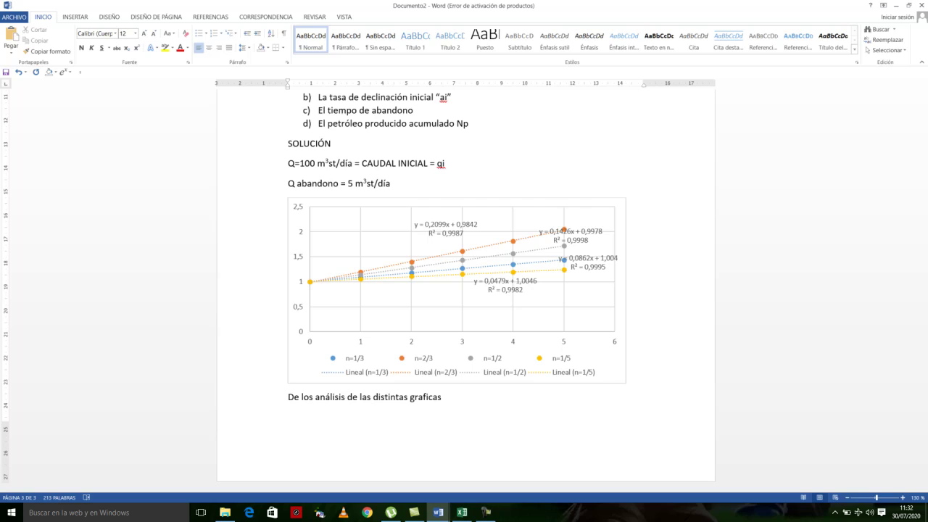
type(", se trata de una declinac")
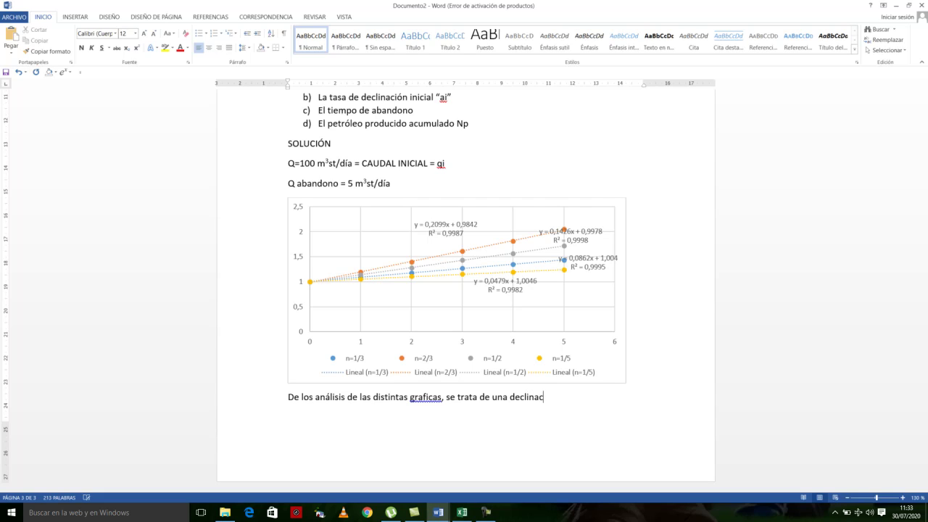
type("ion hiperbolica")
key("Return")
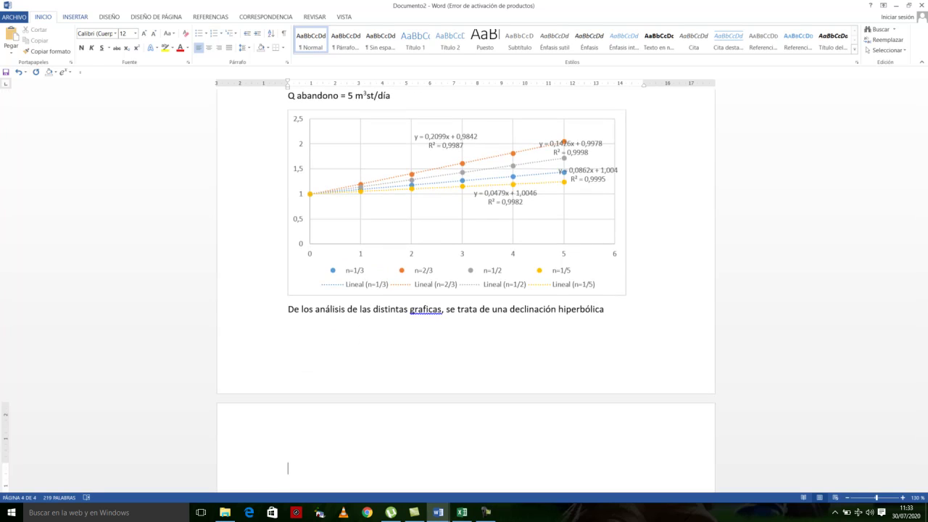
Step: Insert a new equation in the paragraph after the hyperbolic decline sentence reading n = 1/2 = 0,5, with 1/2 as a stacked fraction
left_click(75, 16)
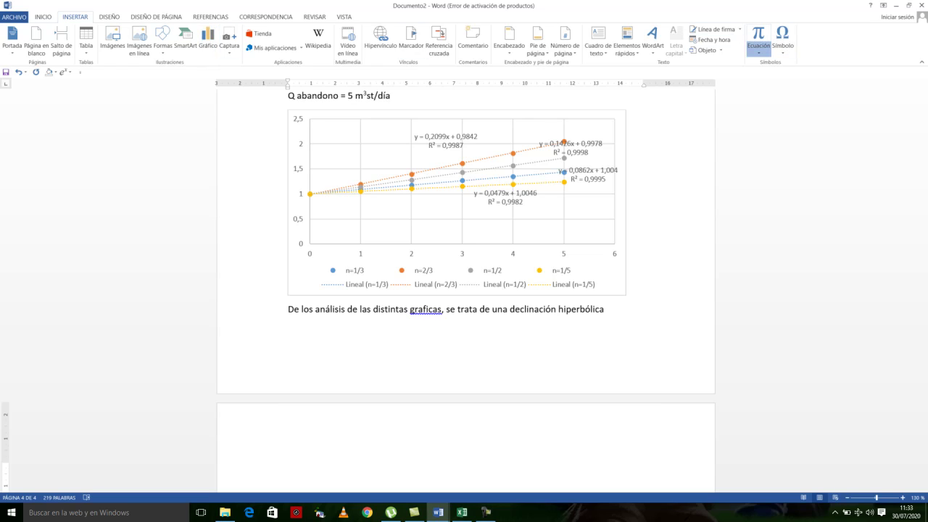
left_click(758, 52)
left_click(775, 373)
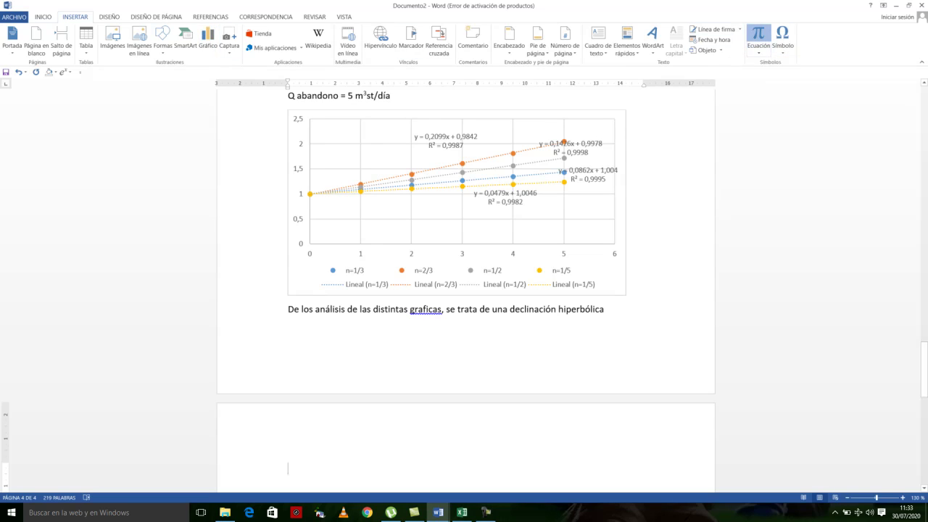
type("n ")
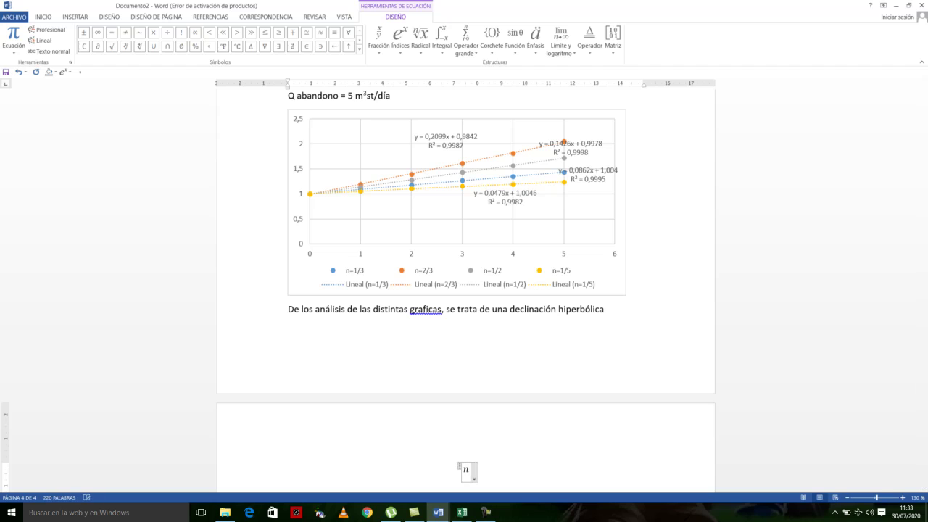
type("= 1/2 = ")
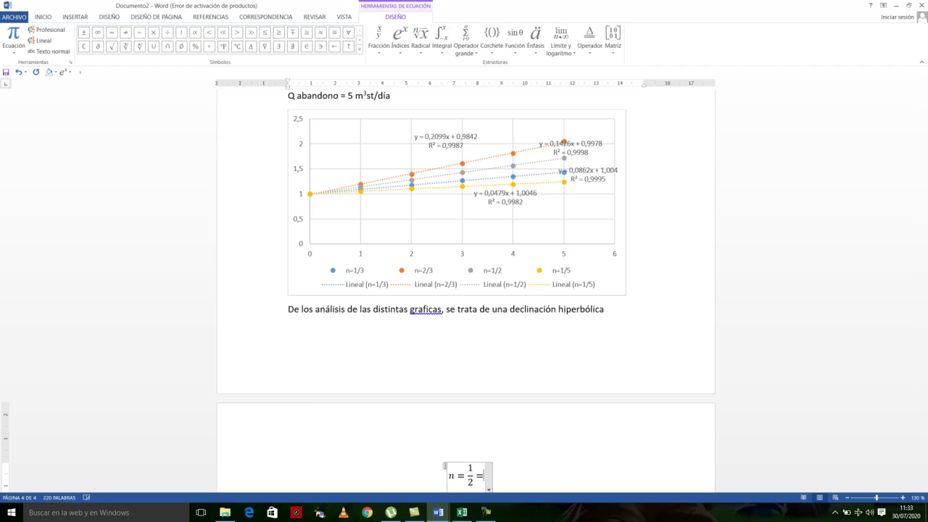
type("0,5")
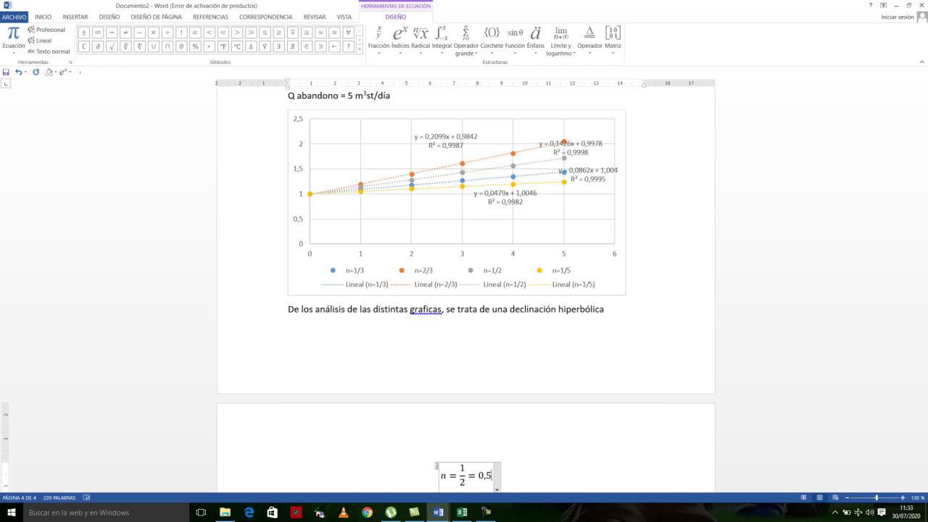
Step: Make the n = 1/2 = 0,5 equation bold and highlight it in bright green
scroll(464, 290, "down", 1)
key("shift+Home")
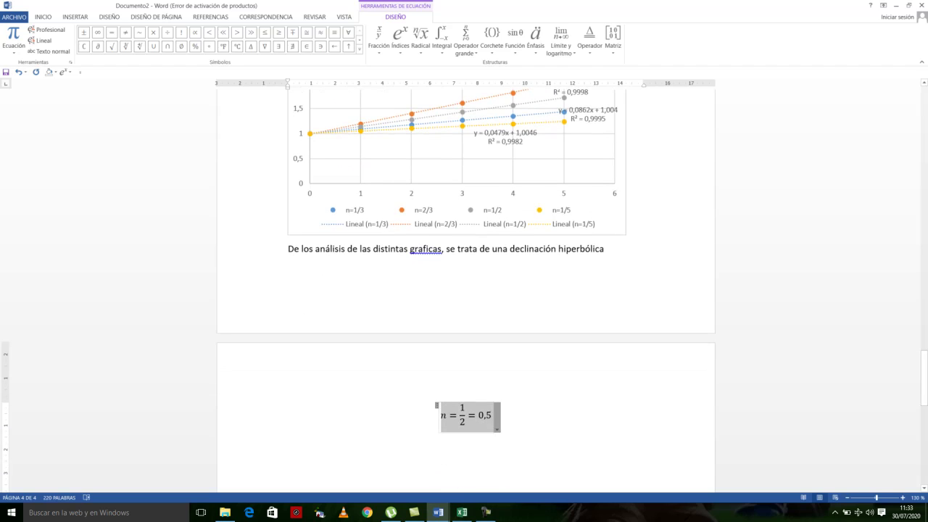
key("ctrl+n")
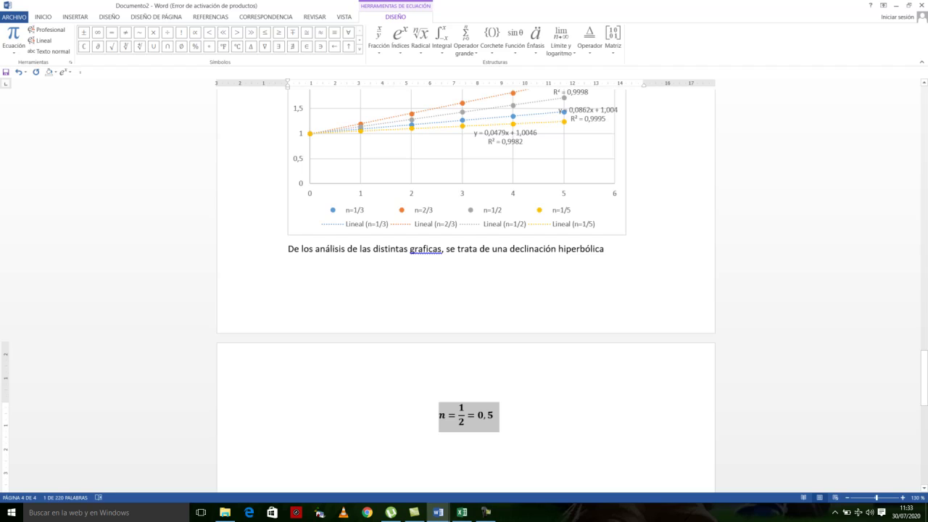
key("alt+o")
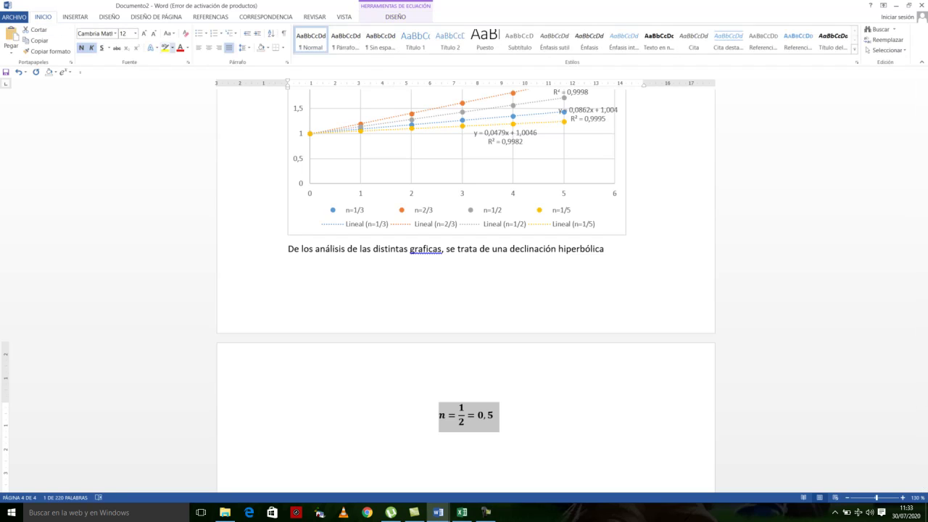
key("i")
key("Right")
key("Return")
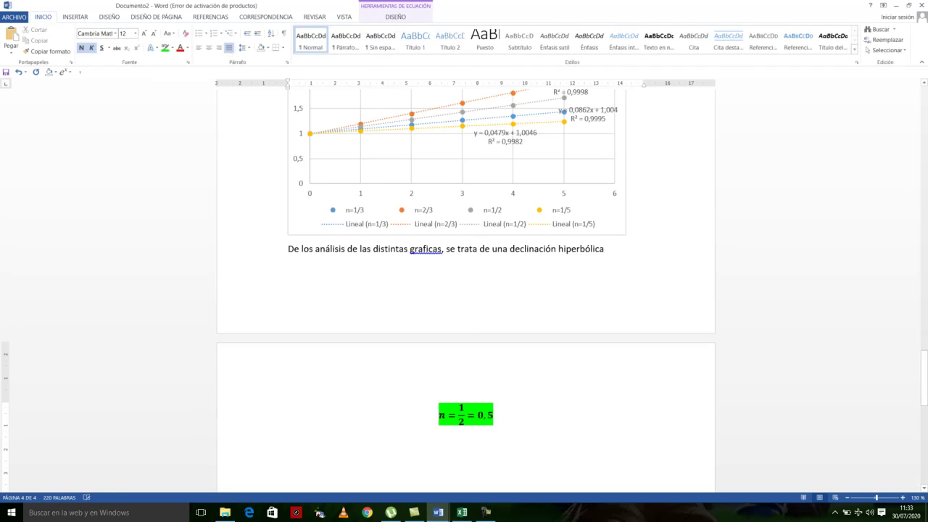
Step: Correct the spelling of "graficas" to "gráficas" in the sentence below the chart
scroll(533, 395, "up", 1)
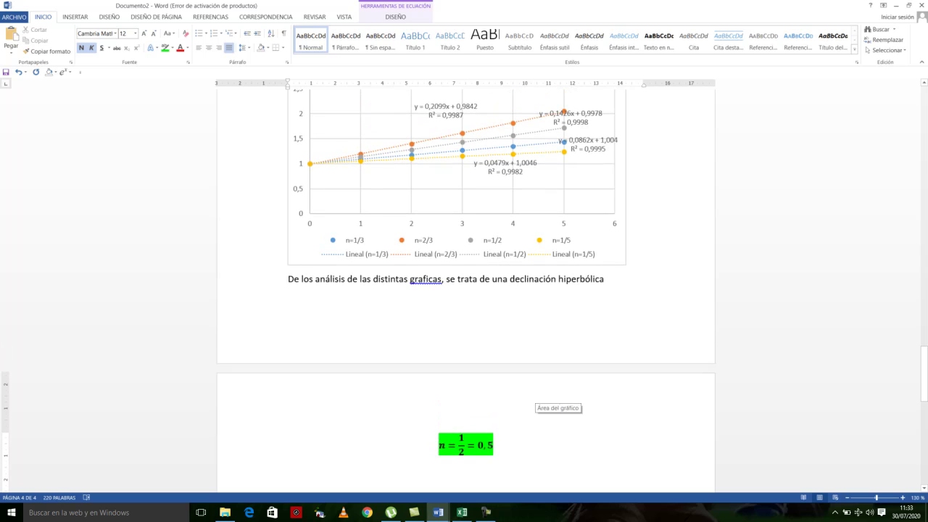
right_click(437, 279)
left_click(481, 292)
Step: Highlight item a) "La constante de declinación "n"" in yellow in the list of quantities to calculate
scroll(481, 292, "up", 2)
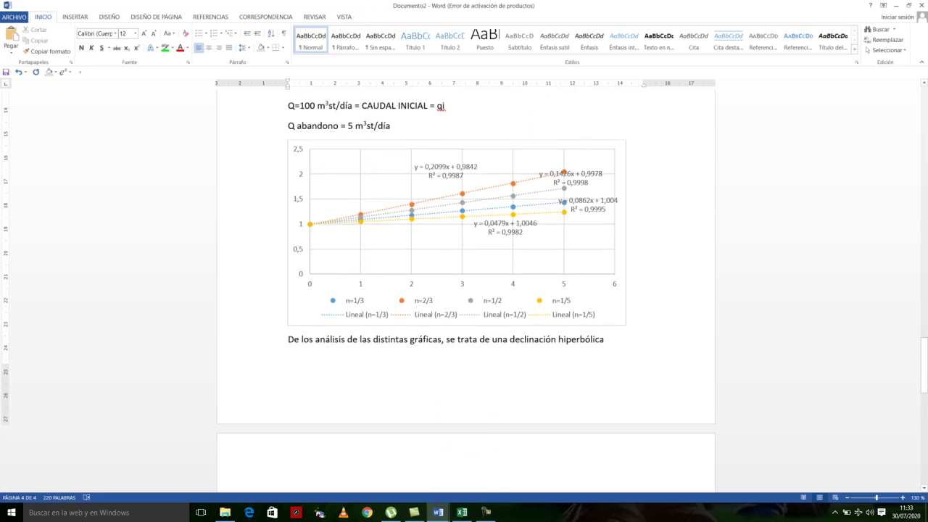
scroll(465, 290, "up", 1)
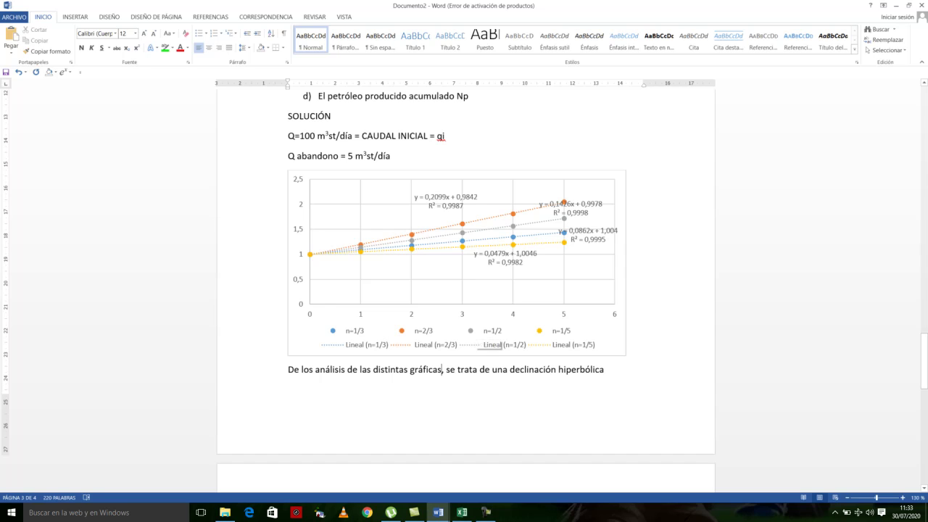
scroll(465, 289, "up", 2)
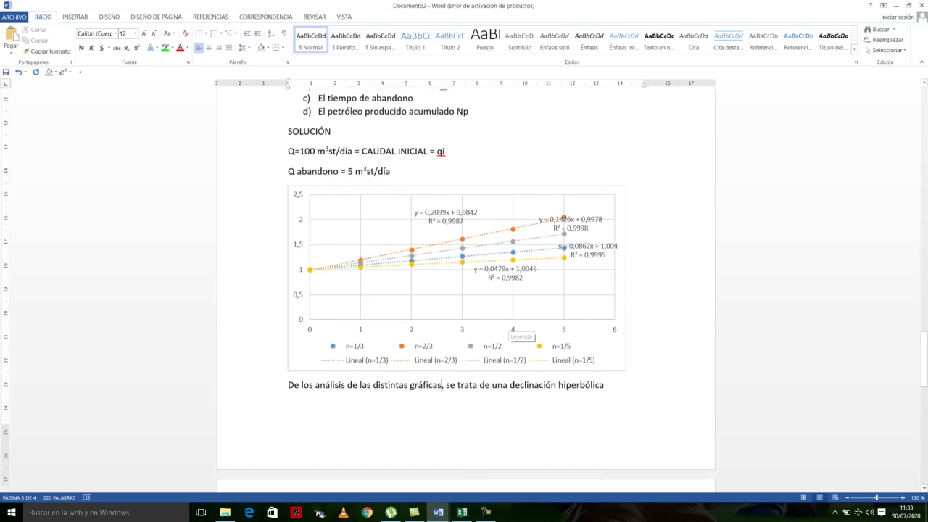
scroll(465, 290, "down", 4)
scroll(442, 406, "down", 2)
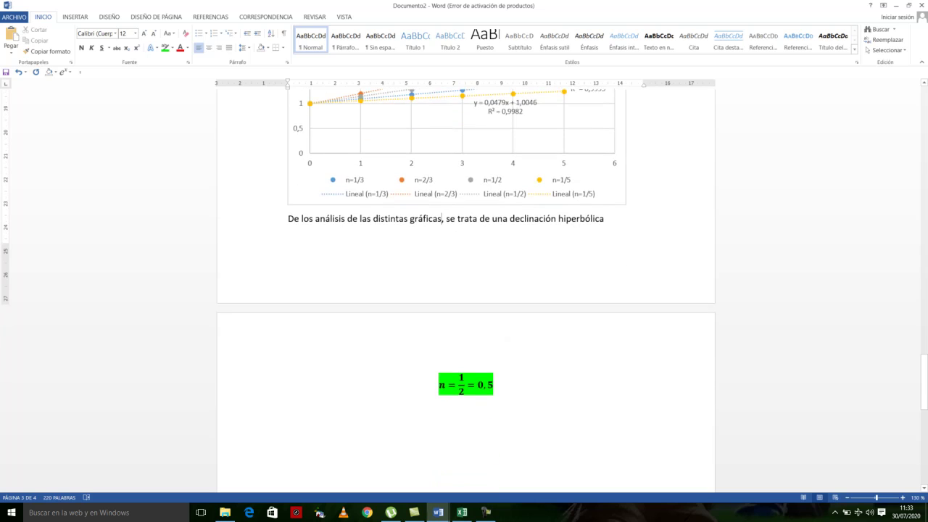
scroll(442, 406, "up", 4)
scroll(443, 399, "up", 2)
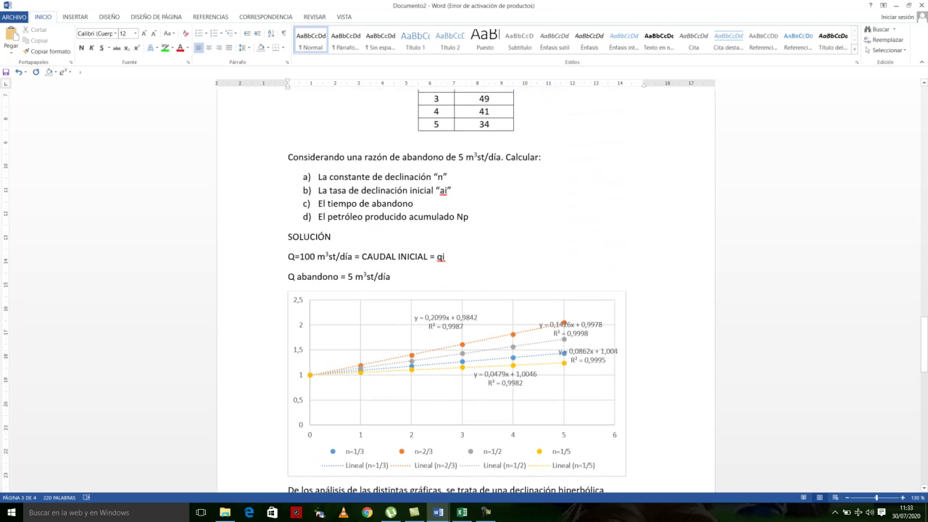
left_click_drag(452, 177, 317, 176)
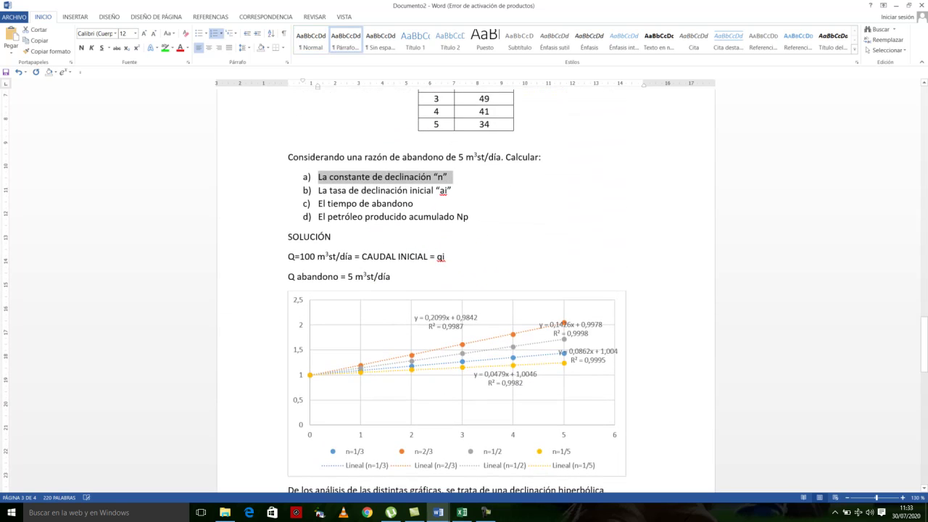
left_click(171, 48)
left_click(167, 60)
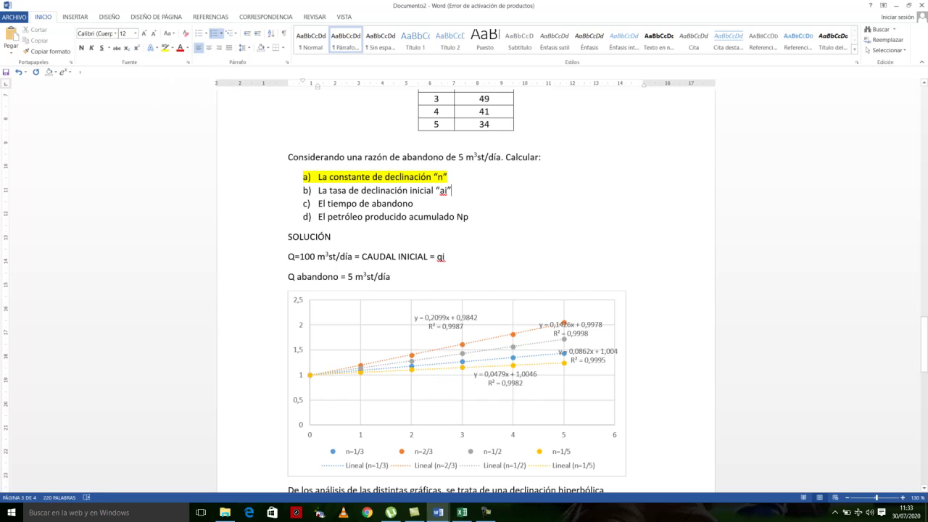
Step: Select the trendline equation label of the n=1/2 series in the chart
scroll(565, 210, "down", 4)
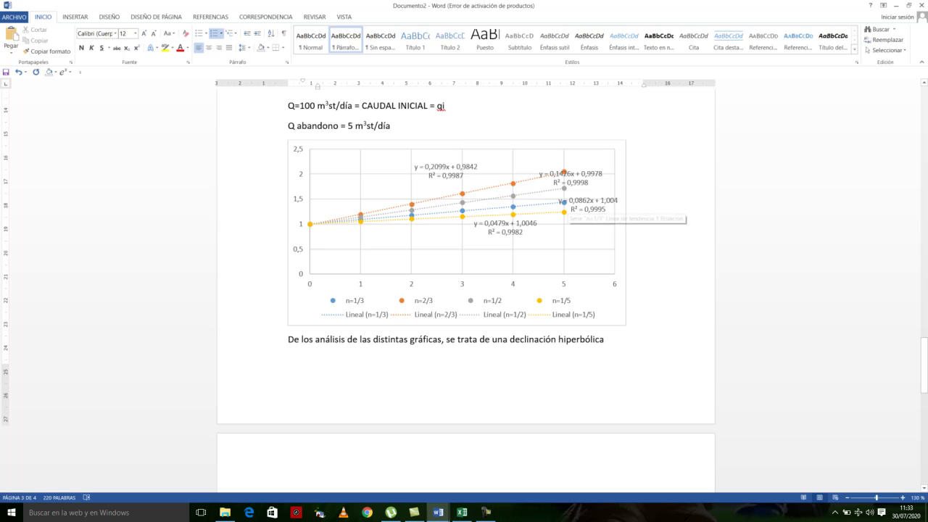
left_click(587, 174)
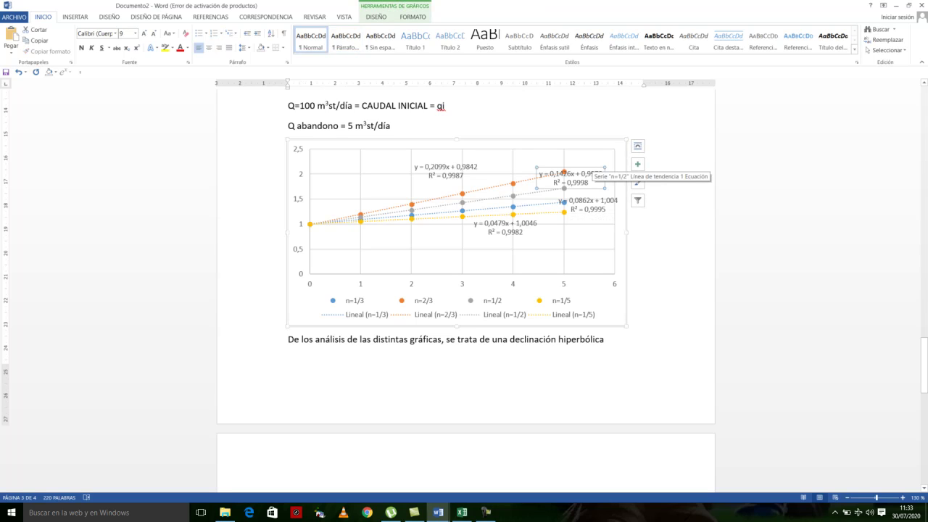